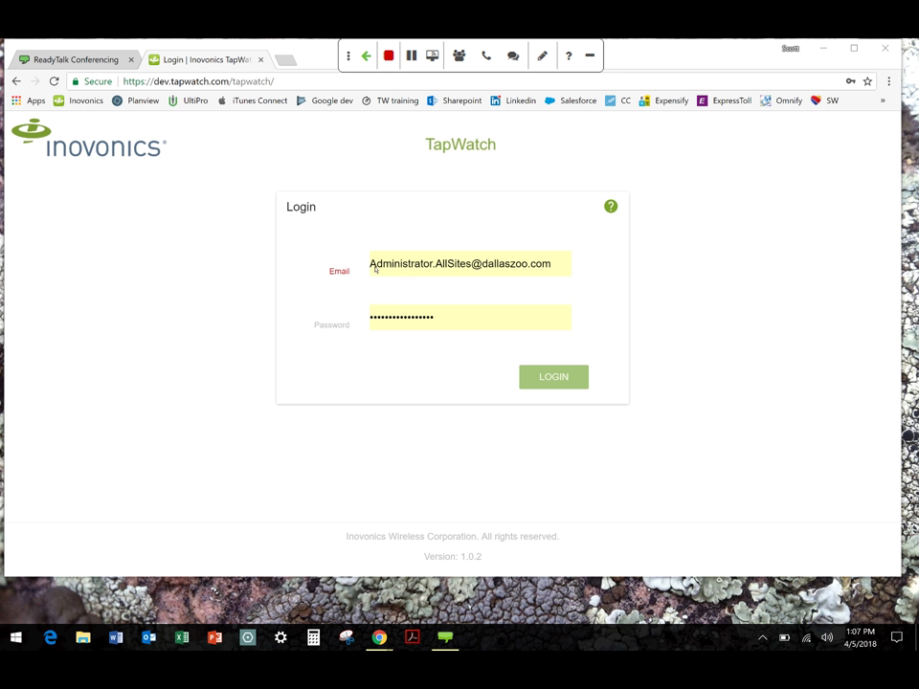
Clear the login fields, fill in the saved Dallas Zoo administrator credentials, and sign in
left_click(360, 272)
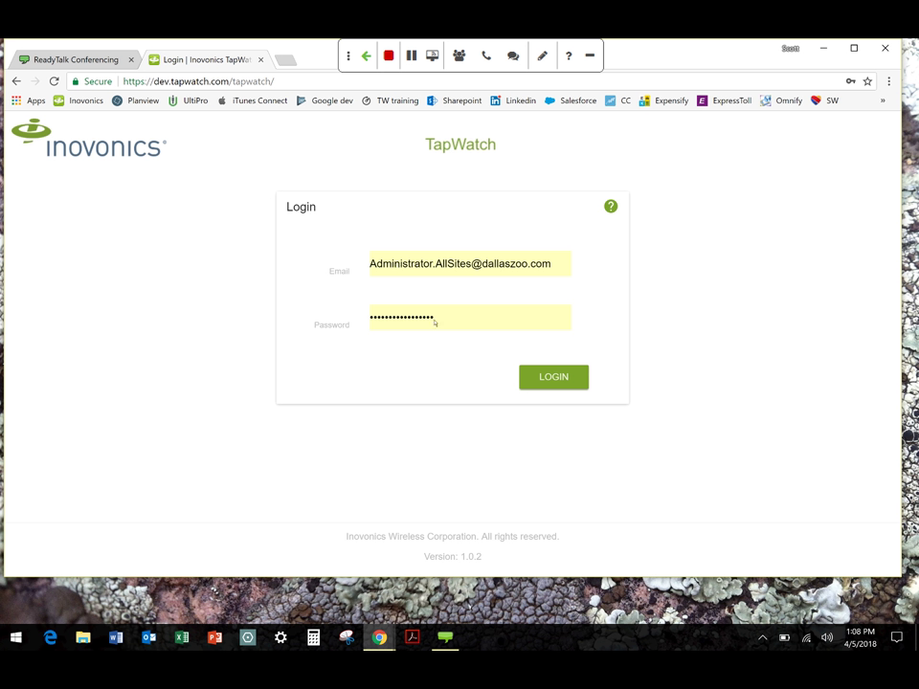
left_click(401, 266)
left_click(401, 266)
key("BackSpace")
left_click_drag(562, 266, 370, 264)
key("BackSpace")
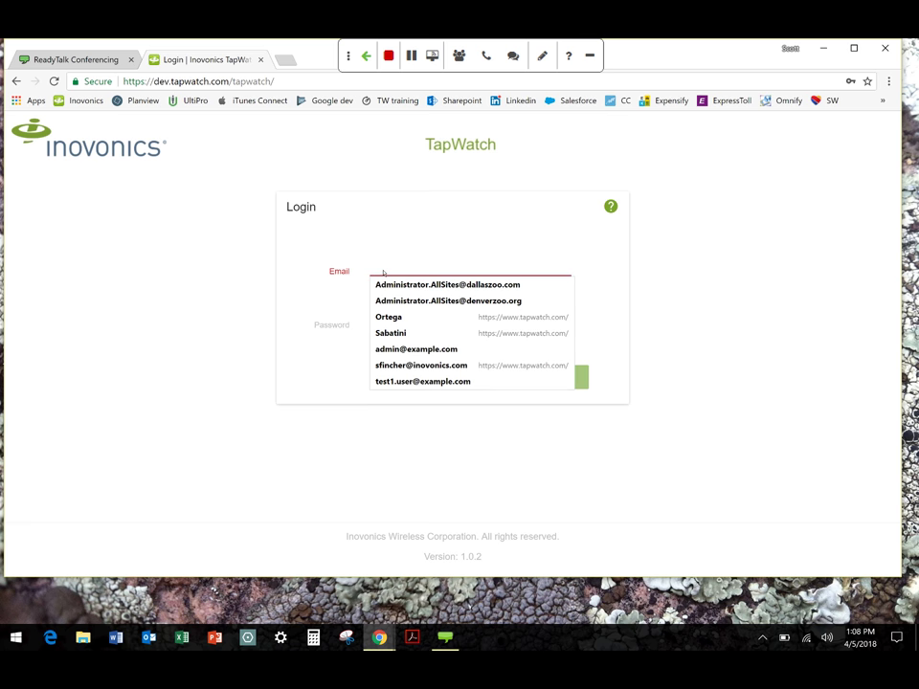
double_click(403, 318)
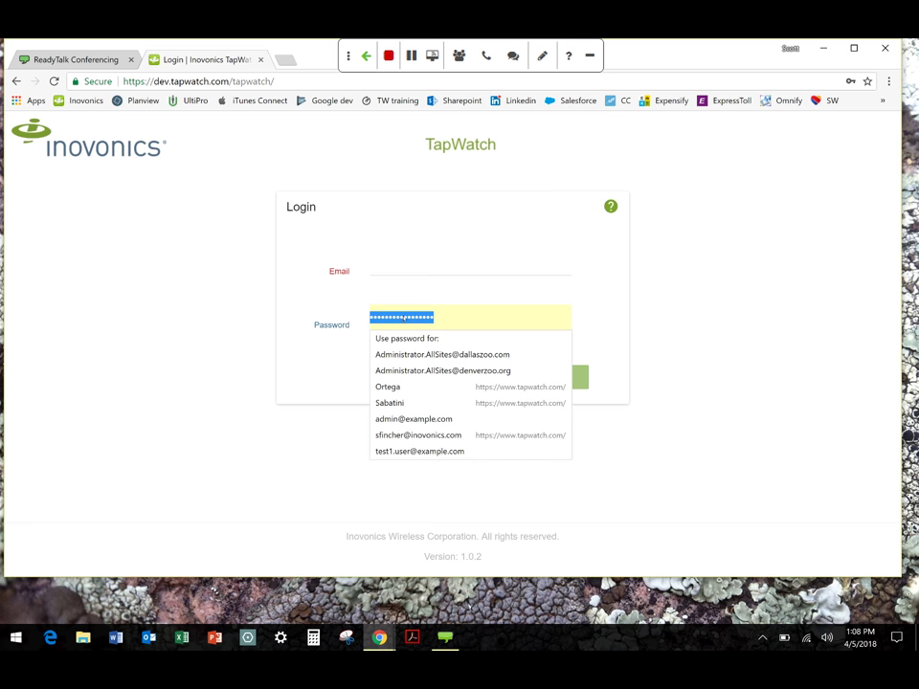
key("BackSpace")
left_click(393, 272)
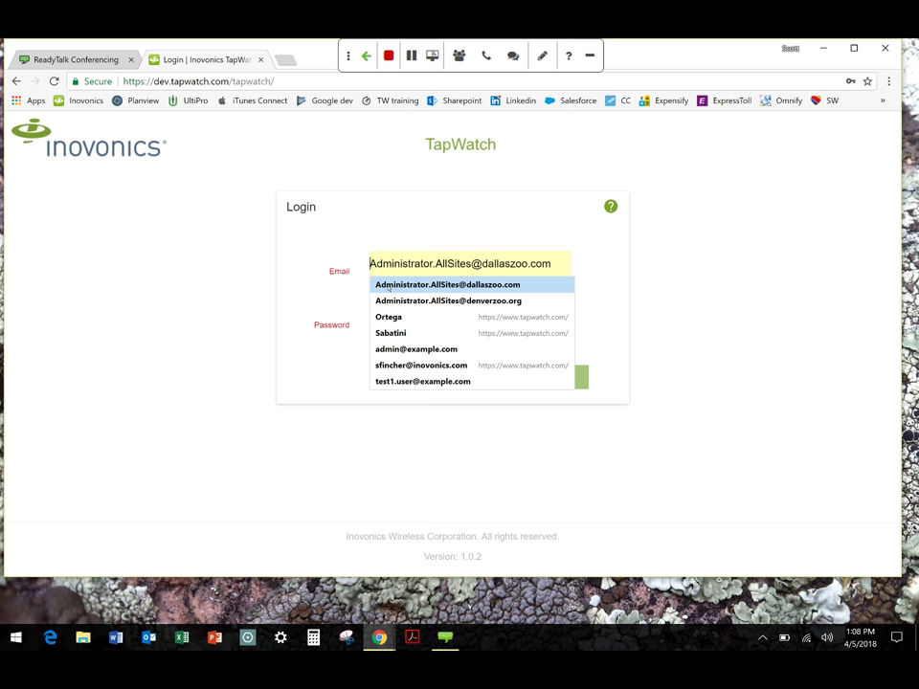
left_click(389, 285)
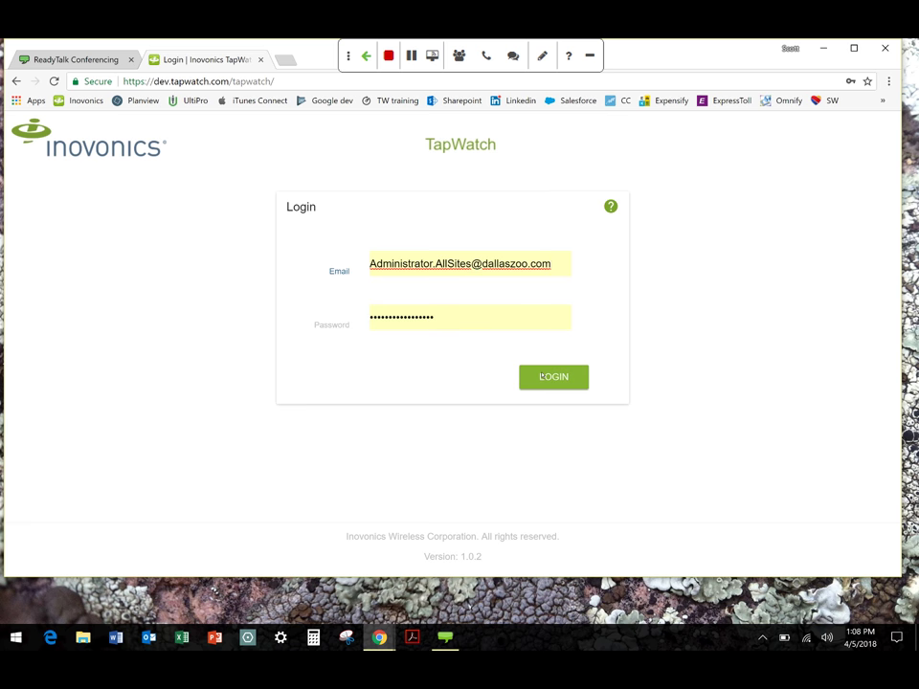
left_click(546, 377)
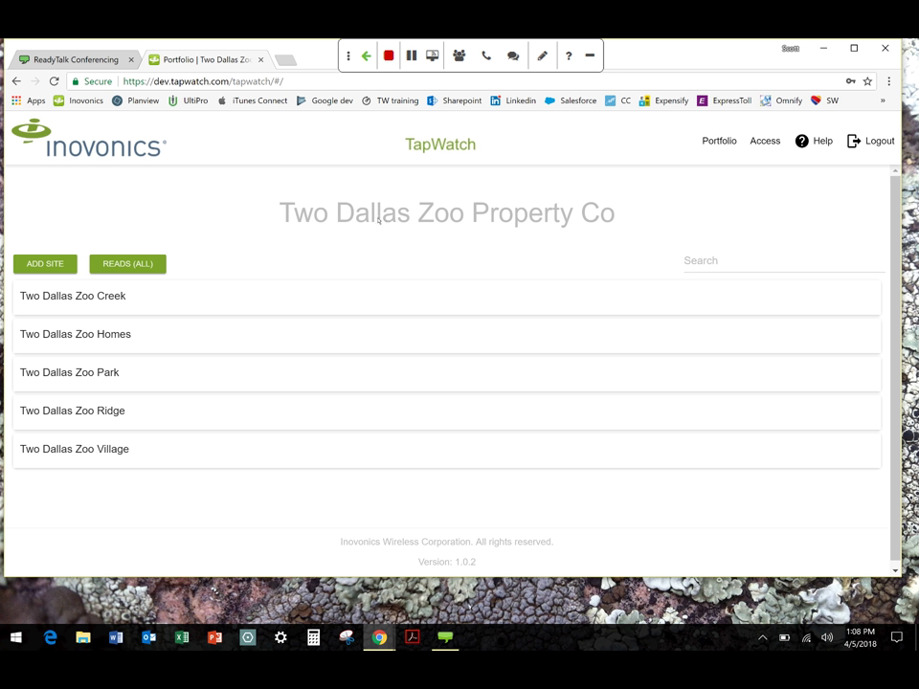
Open the Access page for the Two Dallas Zoo Property Co portfolio in a new tab
mouse_move(191, 290)
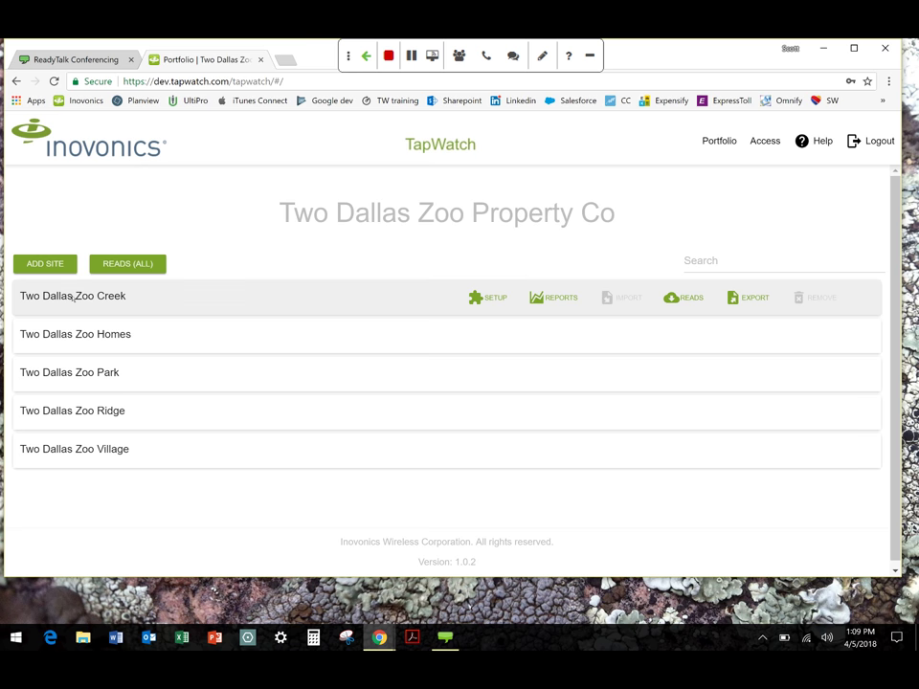
mouse_move(70, 389)
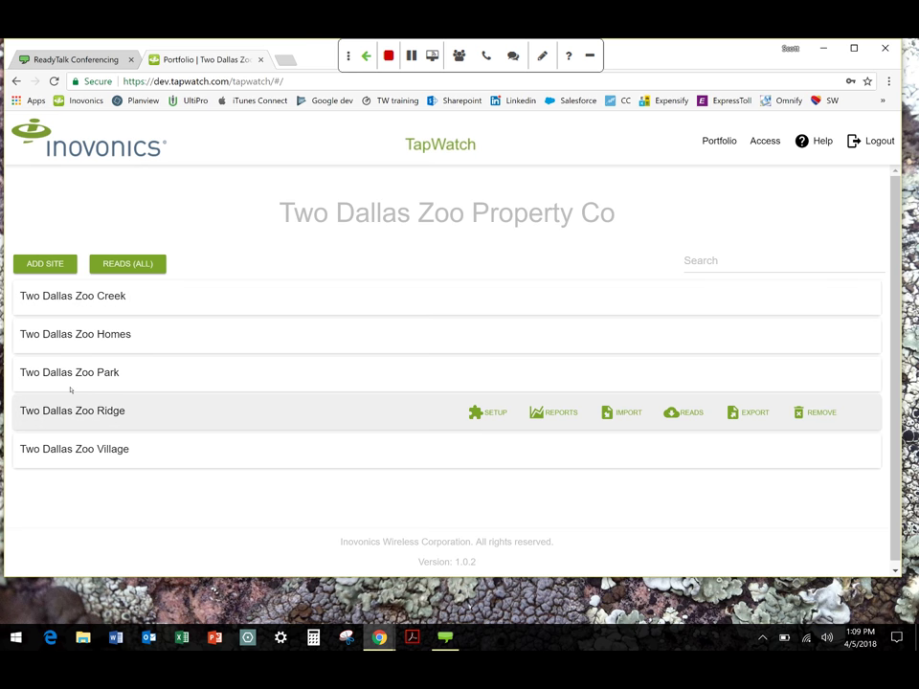
mouse_move(92, 355)
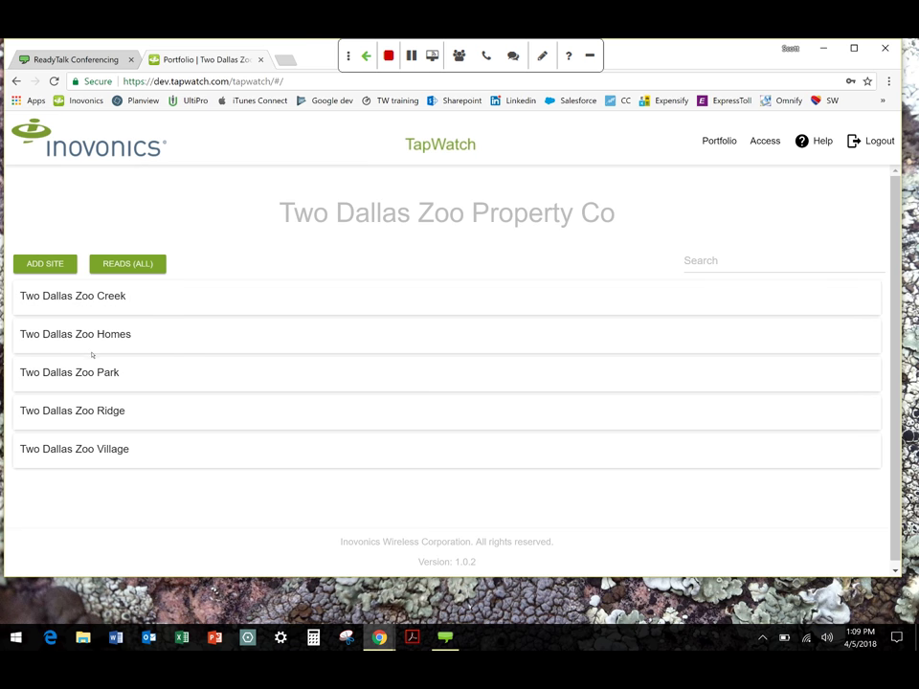
left_click(763, 143)
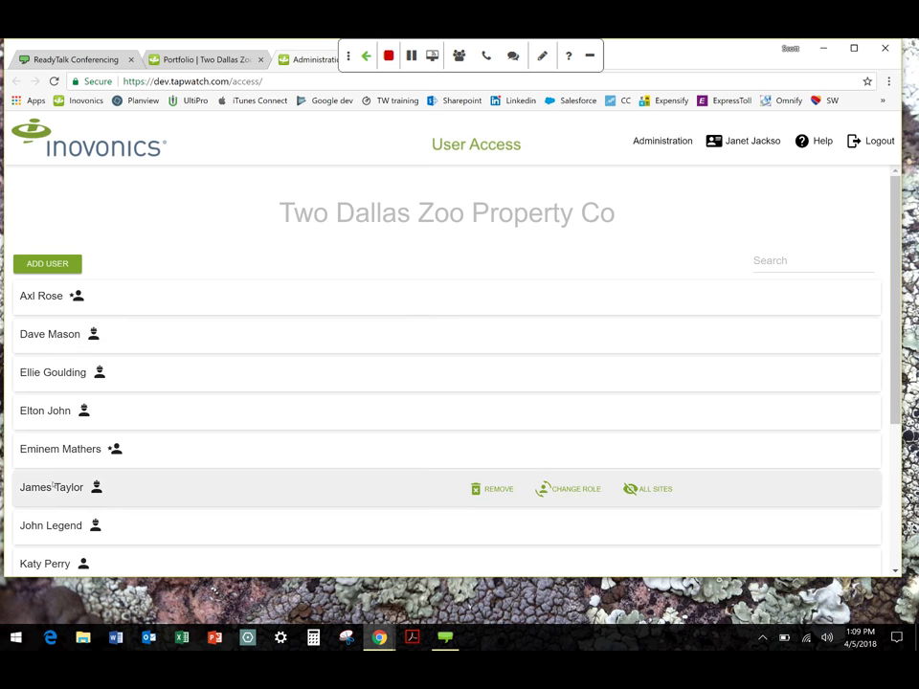
Scroll the user list and check each user's Administrator, Technician or Viewer role icon
scroll(53, 486, "down", 1)
scroll(53, 486, "down", 3)
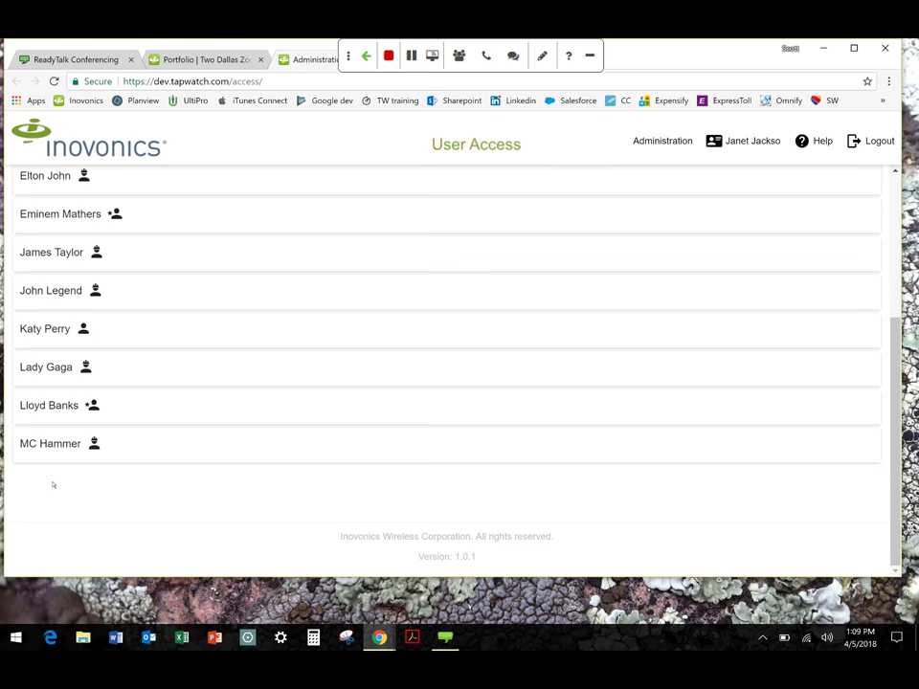
scroll(53, 486, "up", 3)
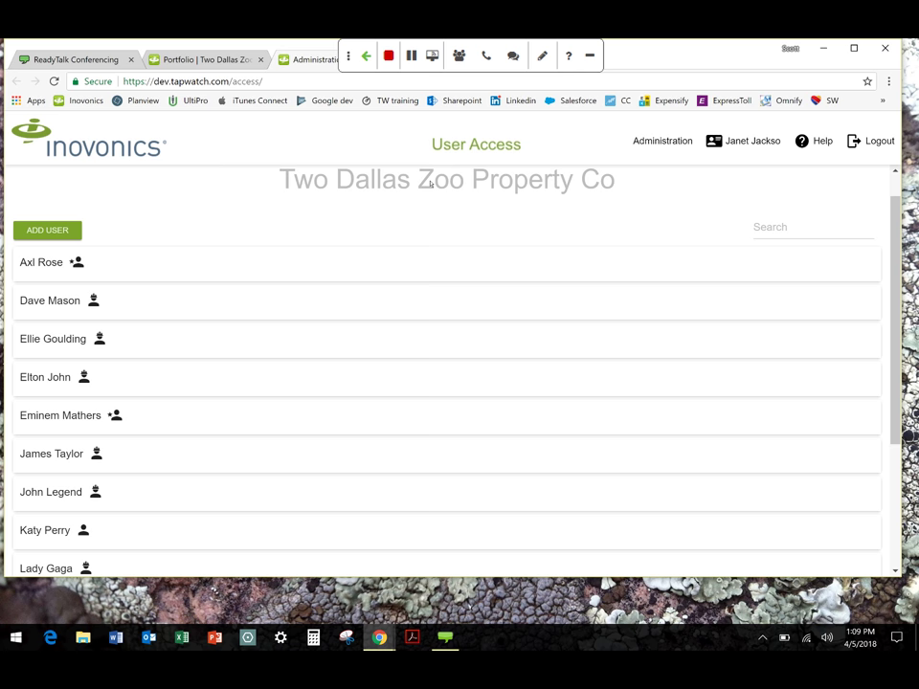
mouse_move(137, 261)
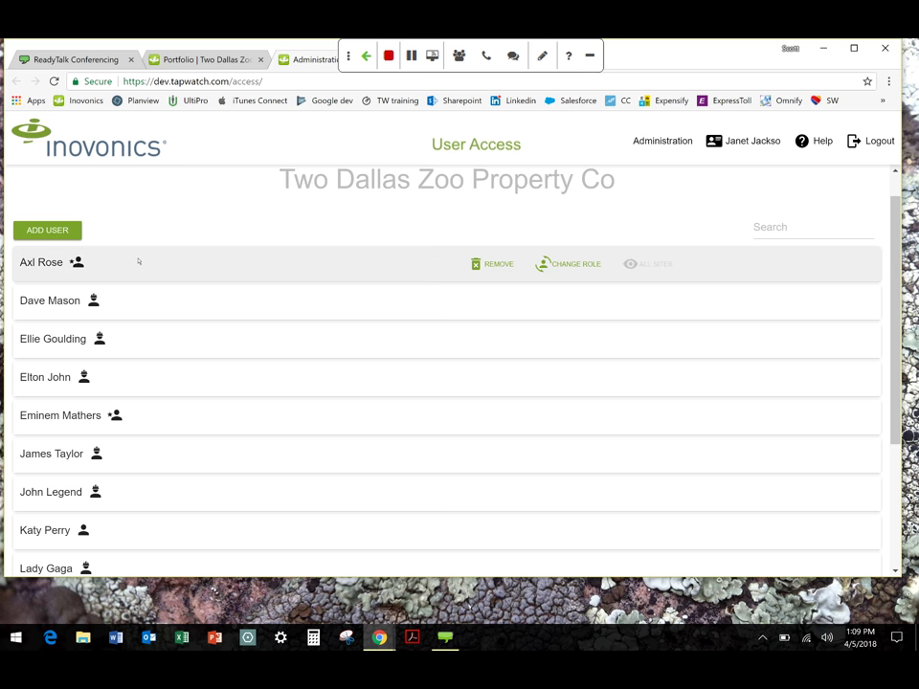
mouse_move(88, 379)
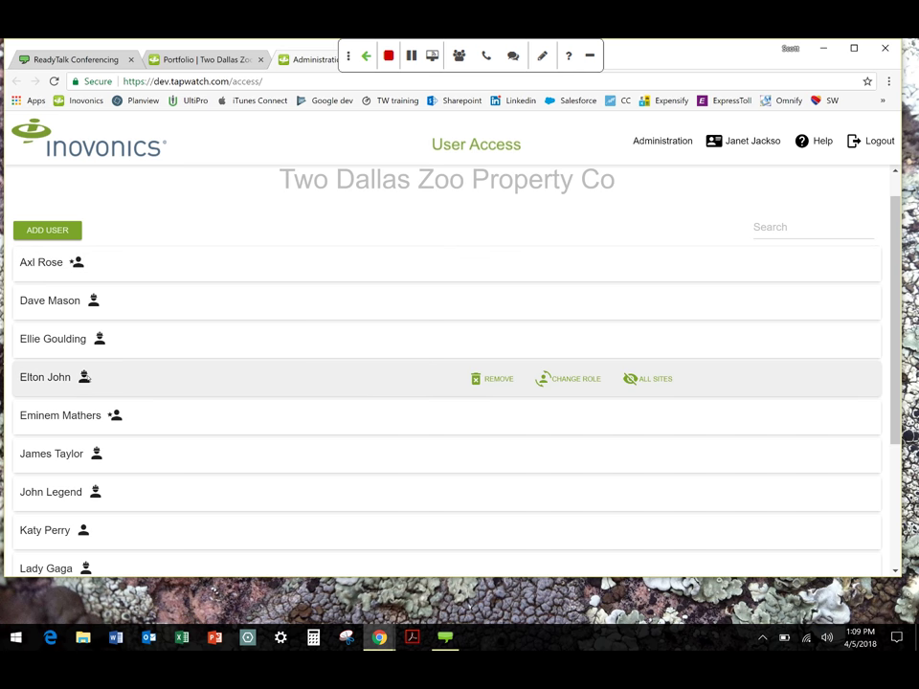
mouse_move(93, 274)
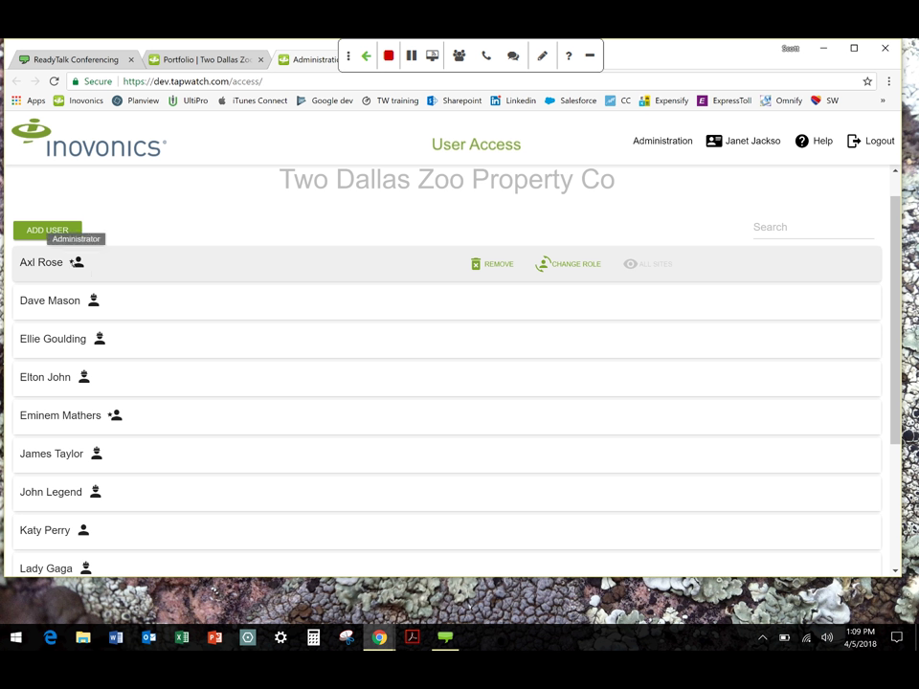
mouse_move(93, 301)
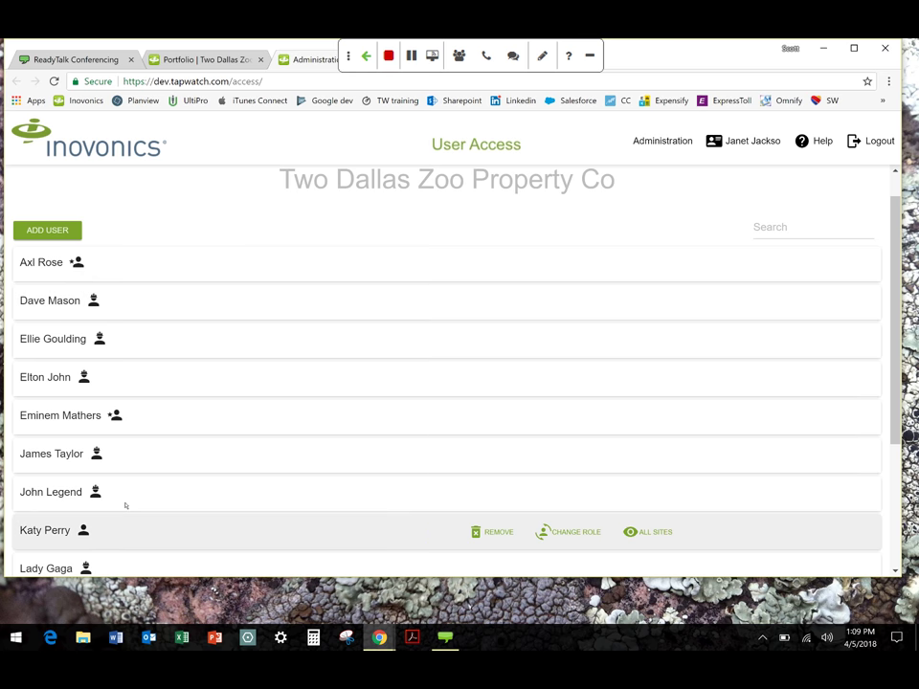
mouse_move(84, 532)
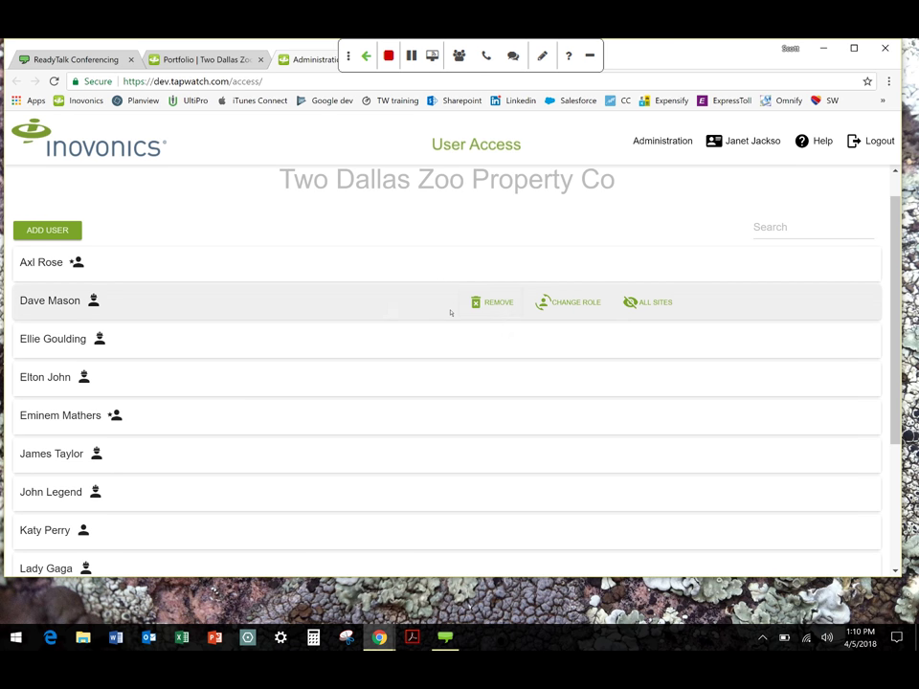
Change the second user's access from Two Dallas Zoo Village only to all sites
left_click(54, 303)
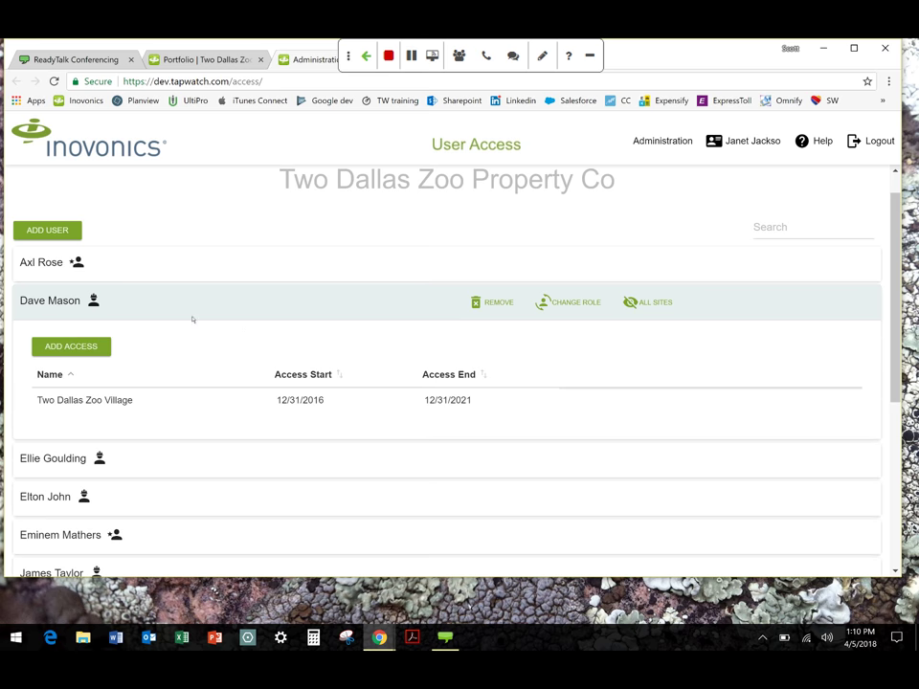
mouse_move(88, 411)
mouse_move(368, 400)
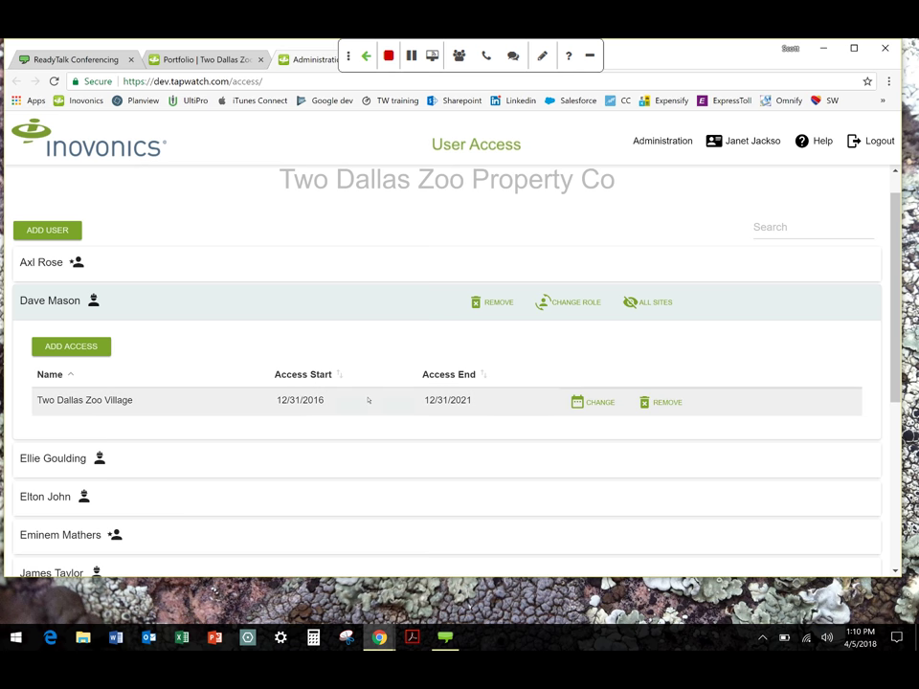
mouse_move(296, 406)
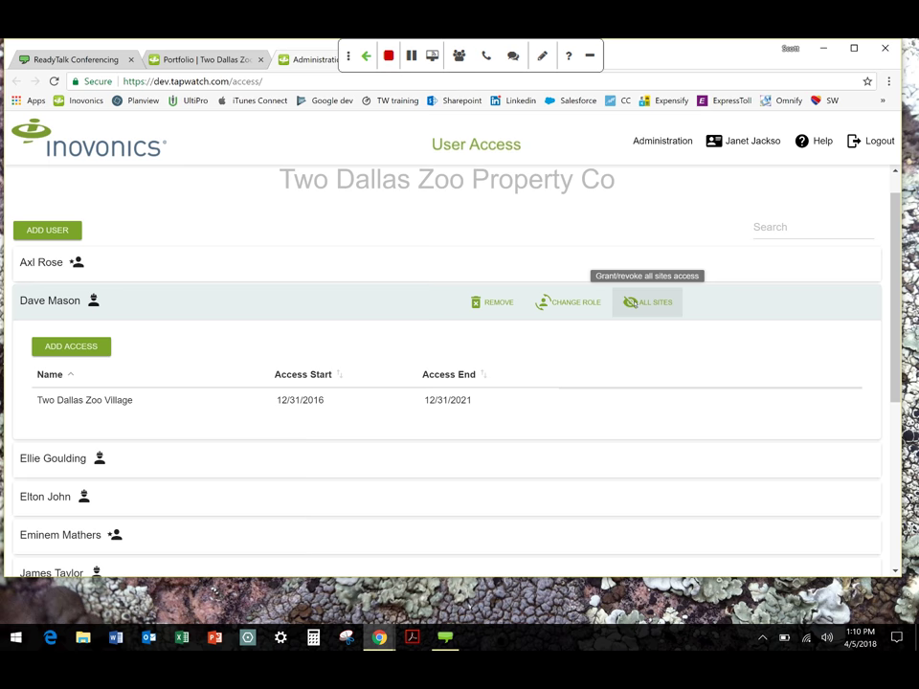
left_click(647, 301)
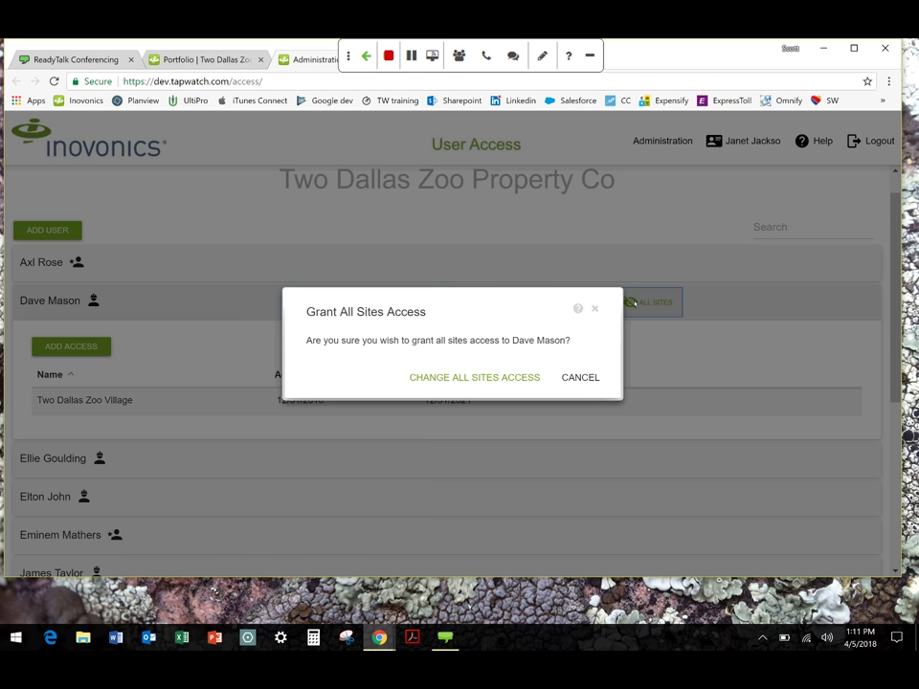
left_click(449, 380)
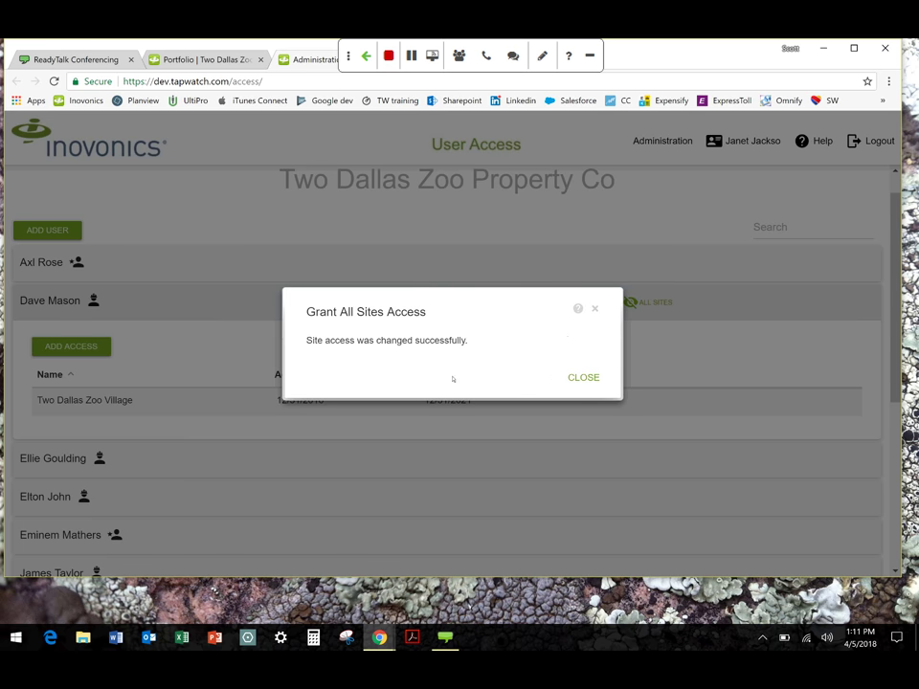
left_click(578, 377)
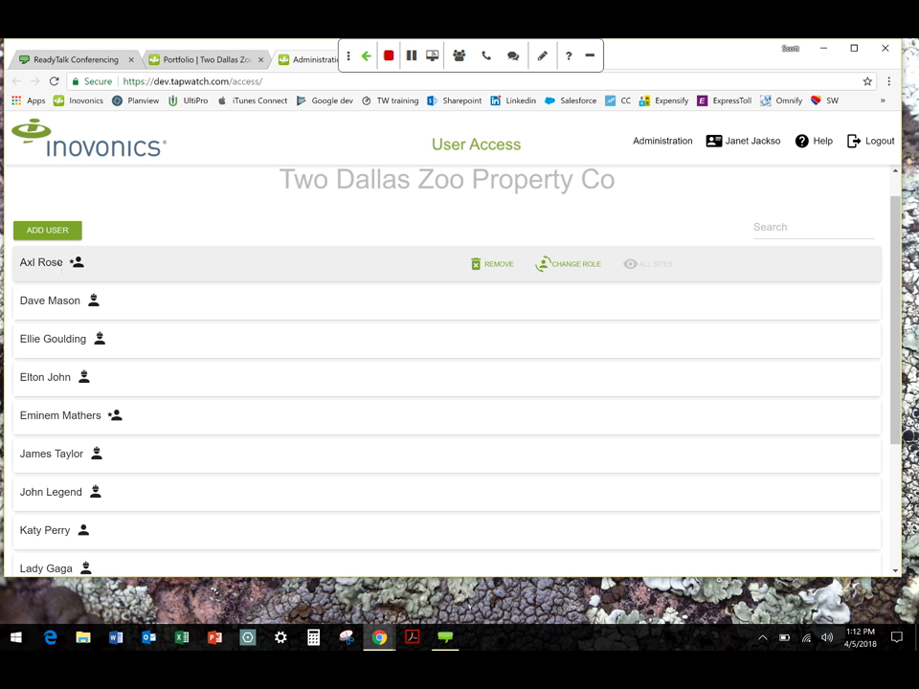
Expand the fourth user's access table showing Two Dallas Zoo Park, 12/31/2016 to 12/31/2021
left_click(39, 307)
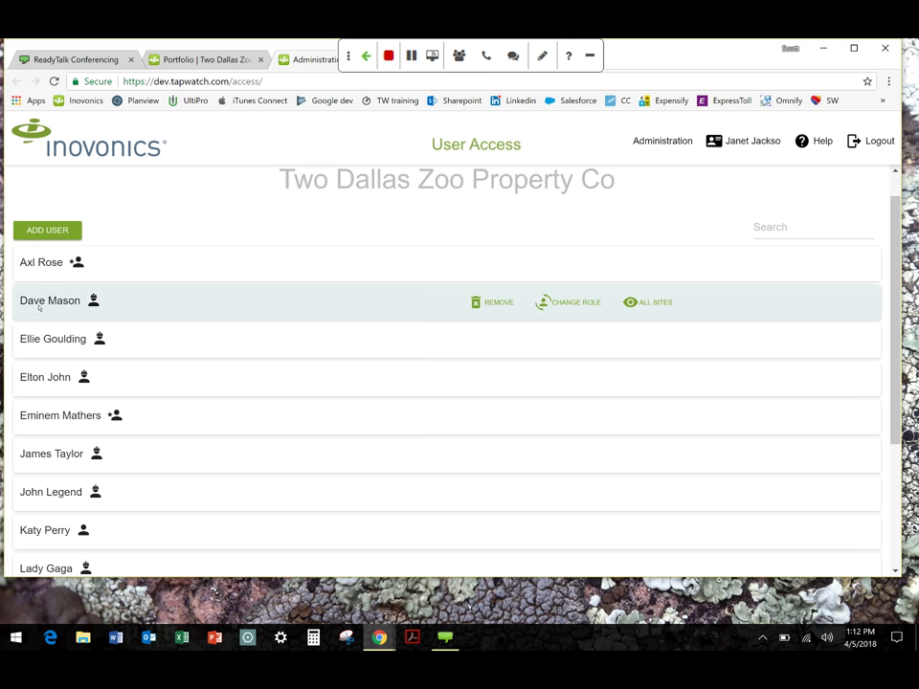
left_click(55, 339)
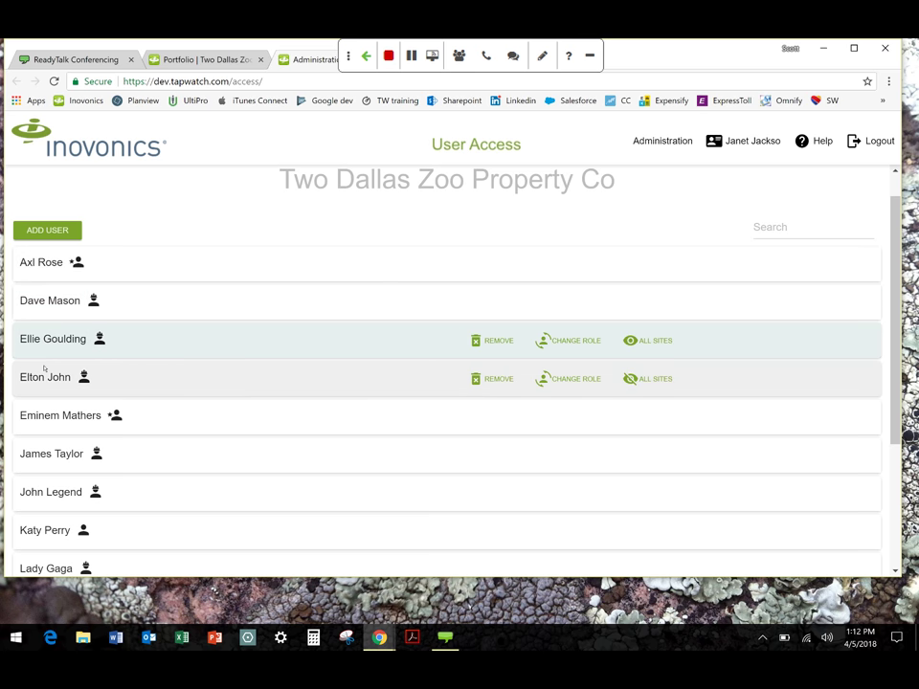
left_click(37, 409)
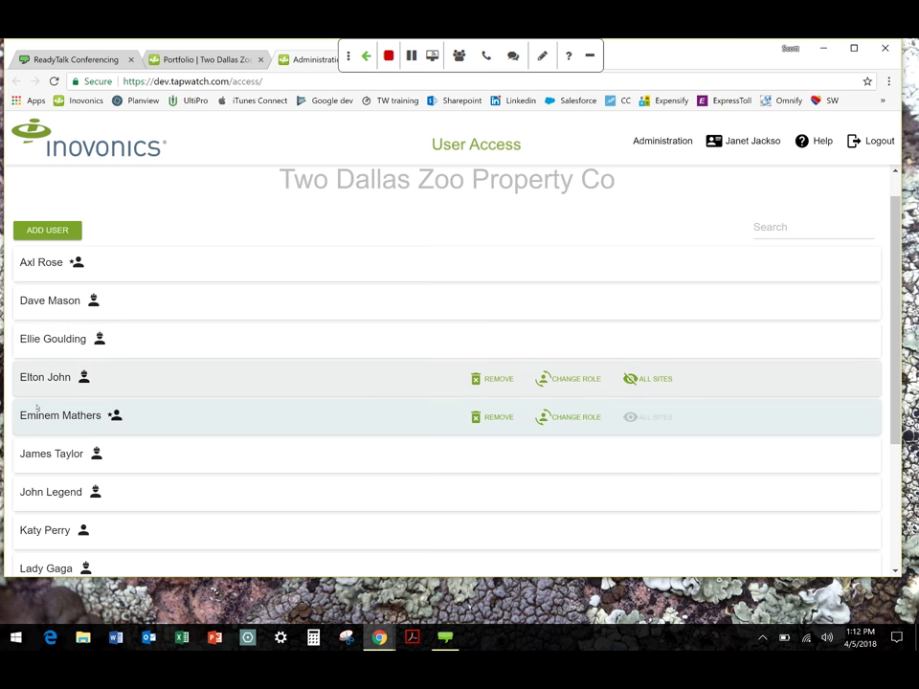
left_click(44, 384)
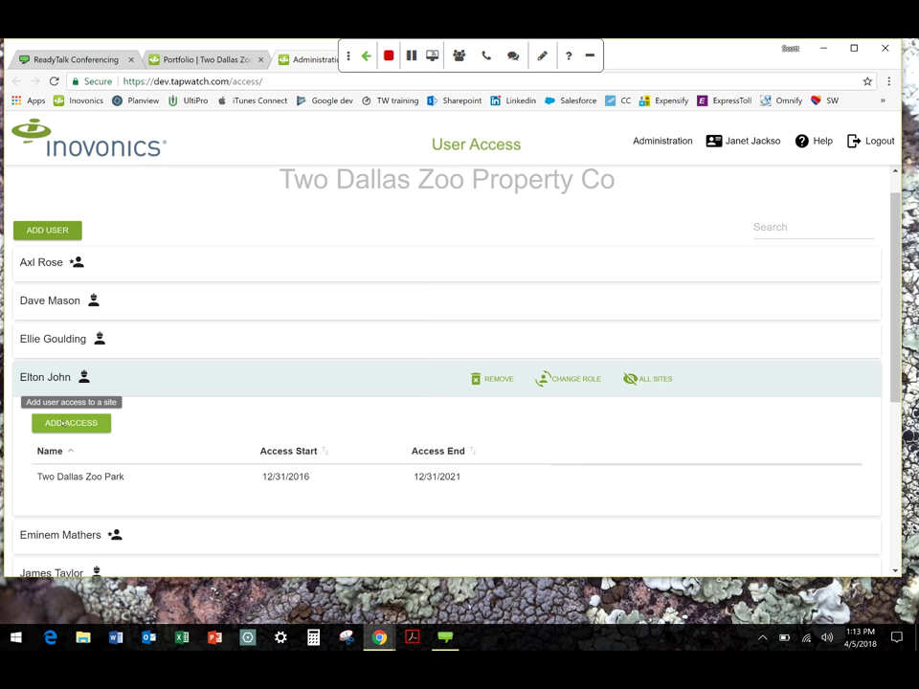
Add Two Dallas Zoo Homes access for the fourth user, leaving start and end dates blank
left_click(63, 422)
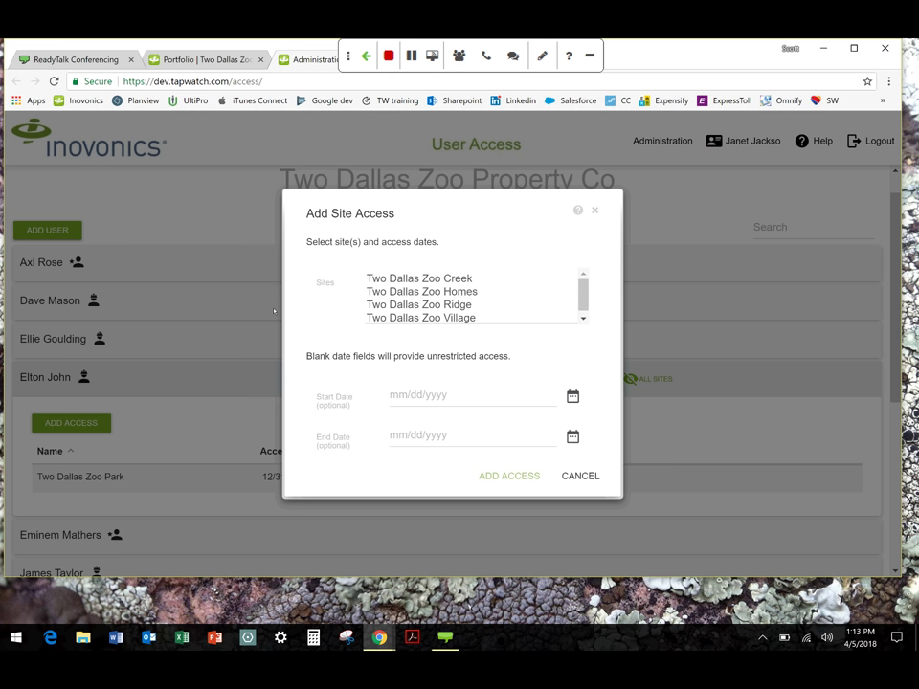
scroll(424, 292, "down", 1)
scroll(423, 293, "up", 1)
left_click(424, 293)
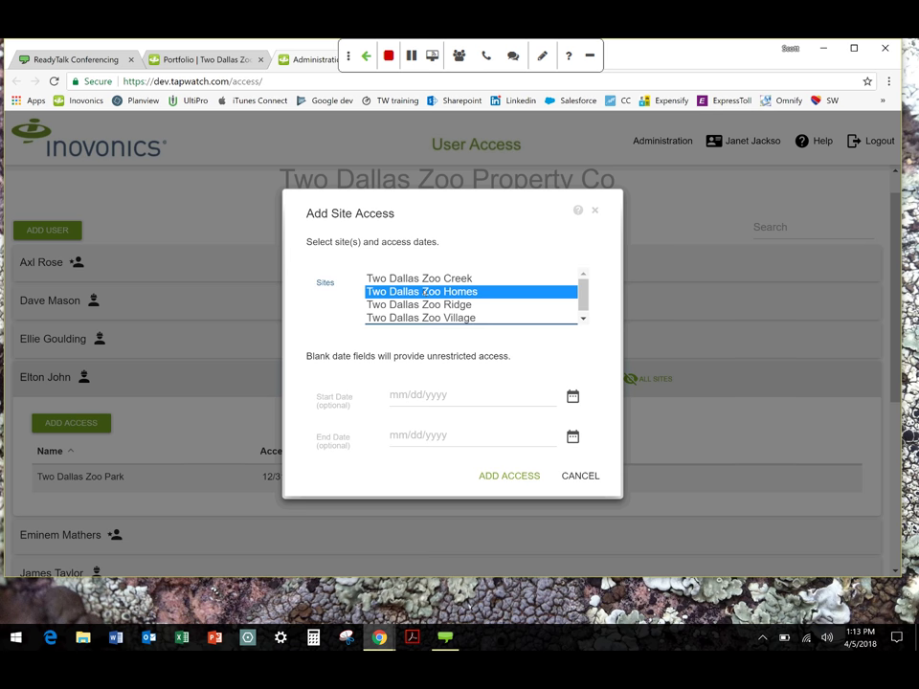
left_click(410, 397)
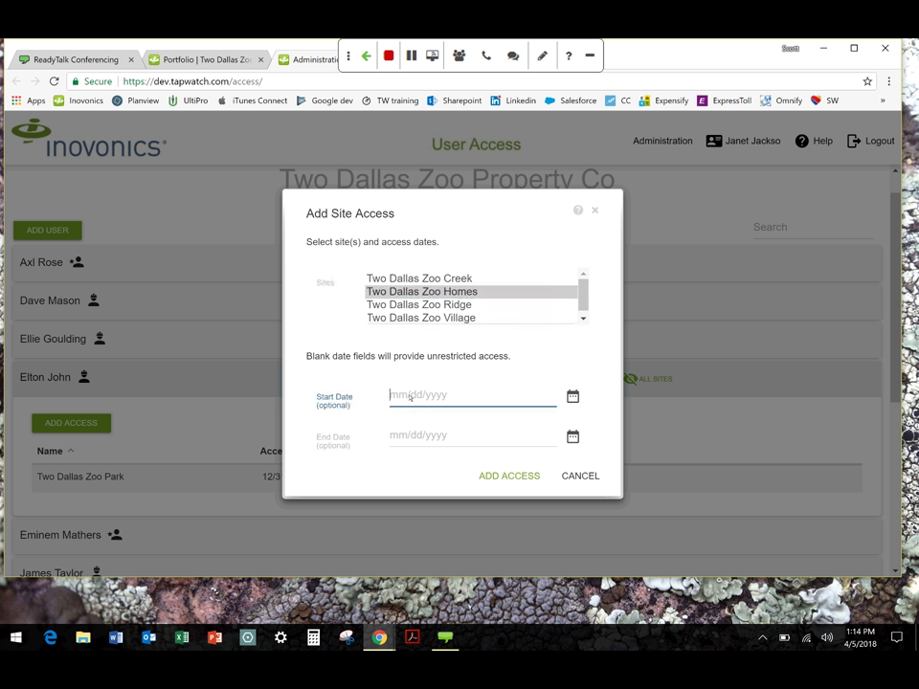
left_click(404, 434)
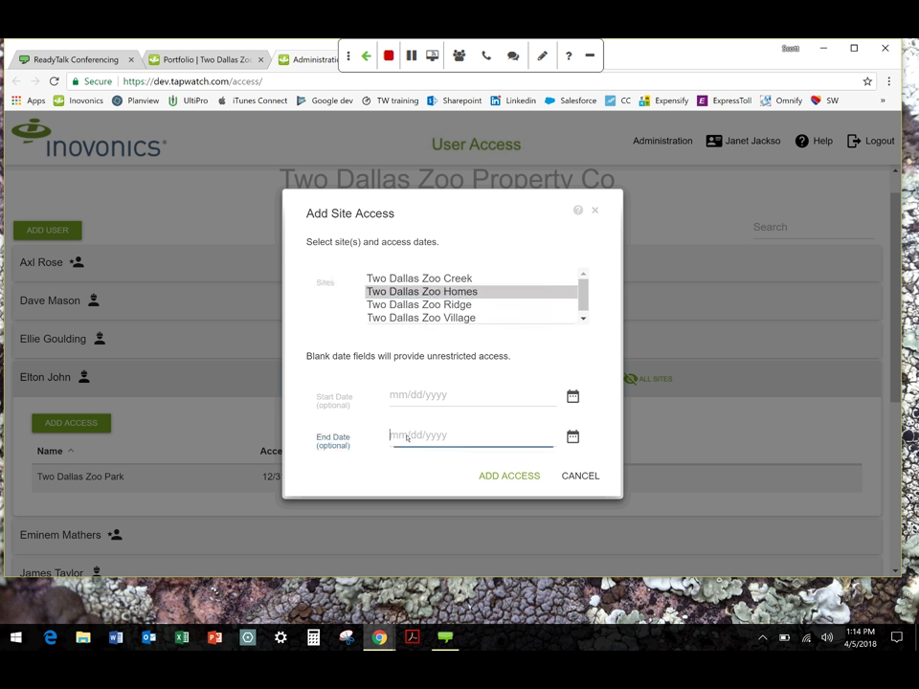
left_click(507, 475)
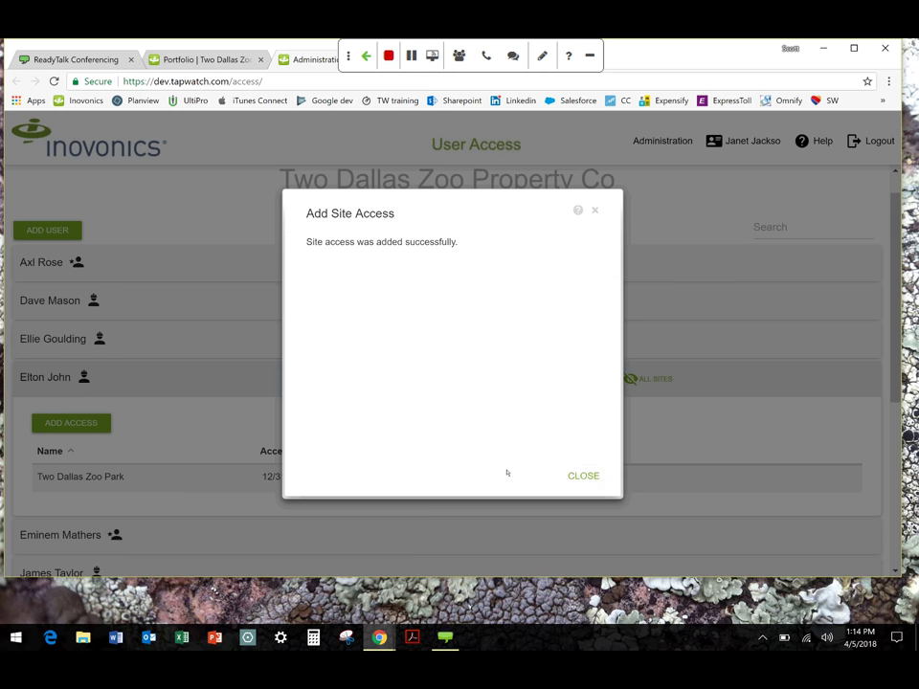
Dismiss the confirmation, check Homes appears in the access table, and begin another site grant
left_click(570, 473)
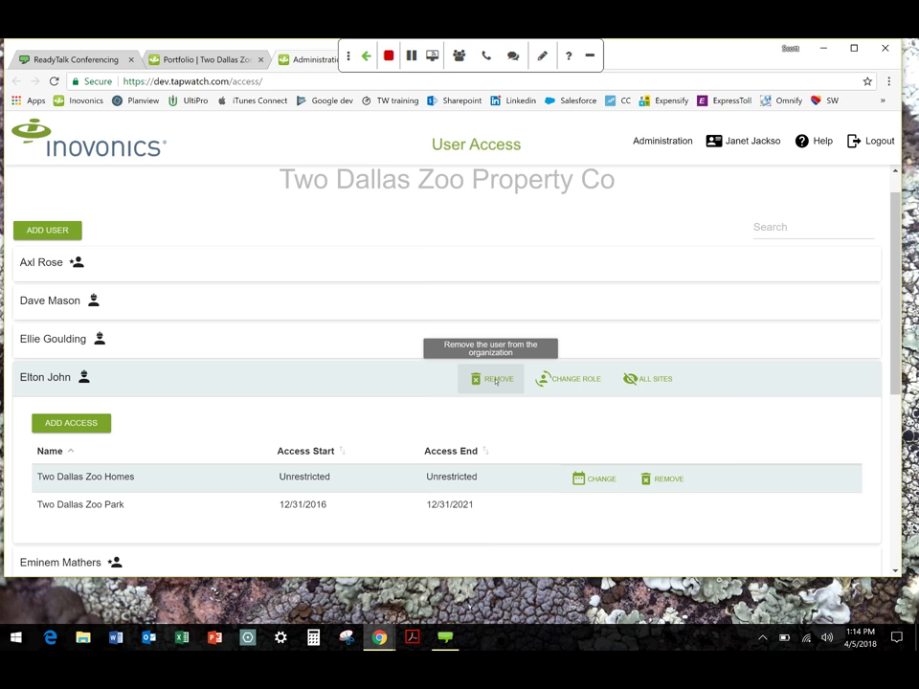
left_click(73, 422)
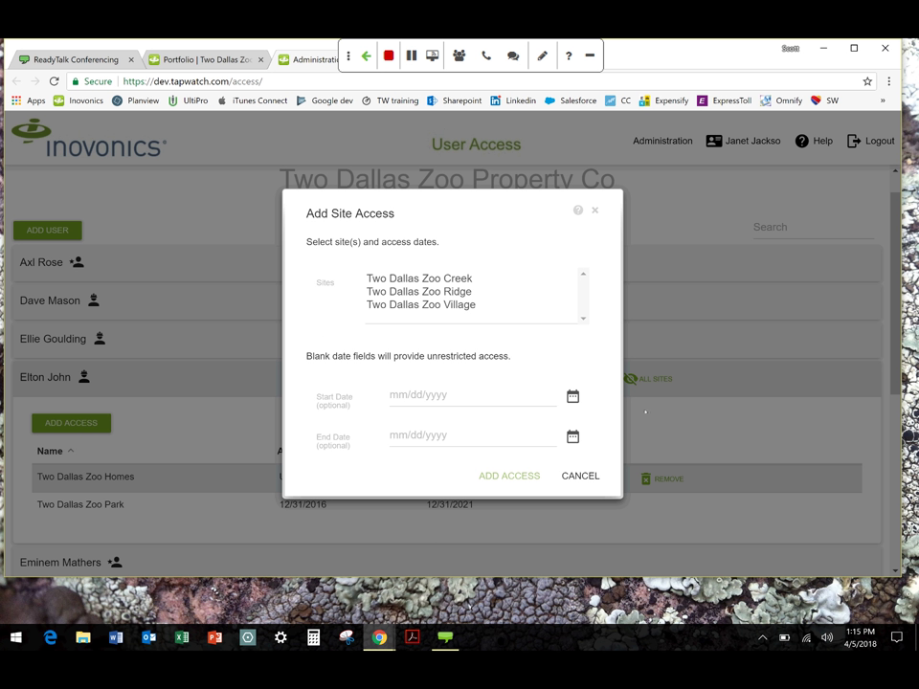
Cancel the Add Site Access dialog without adding another site
left_click(645, 412)
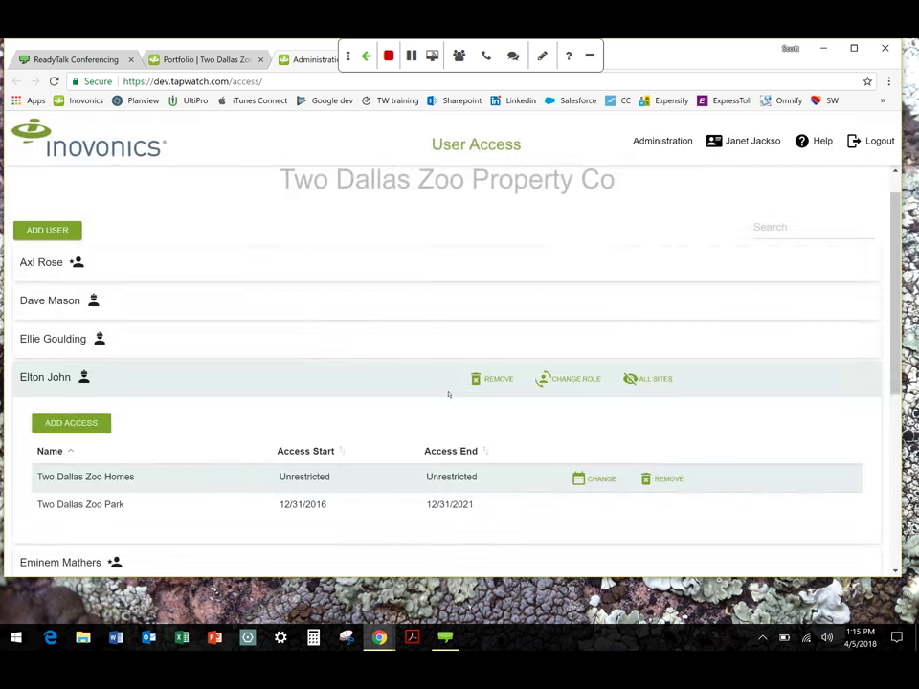
Add a new user from the saved email suggestion with the Viewer role
left_click(65, 230)
left_click(409, 307)
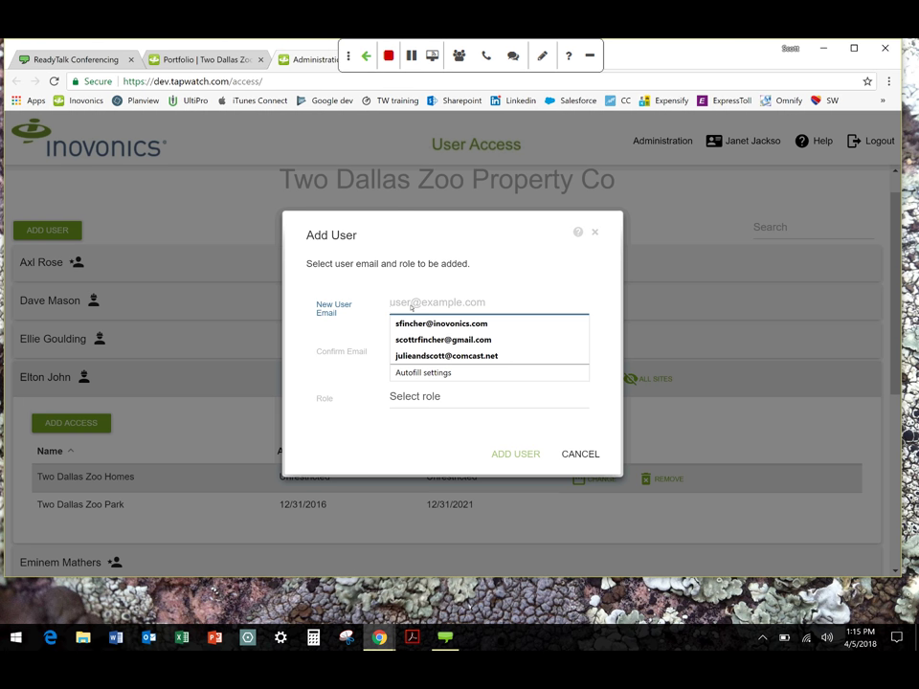
left_click(416, 323)
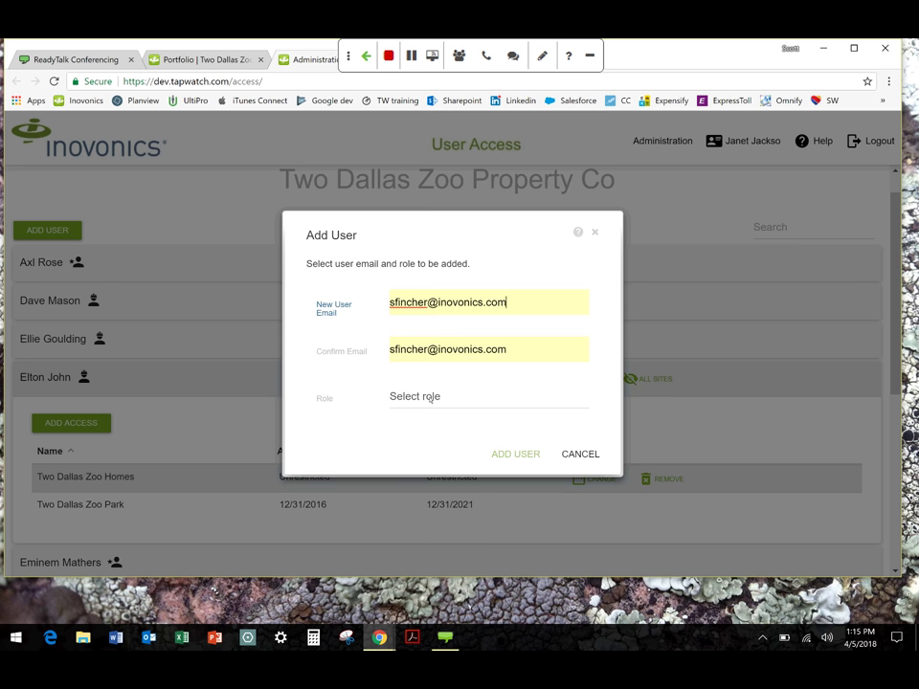
left_click(430, 397)
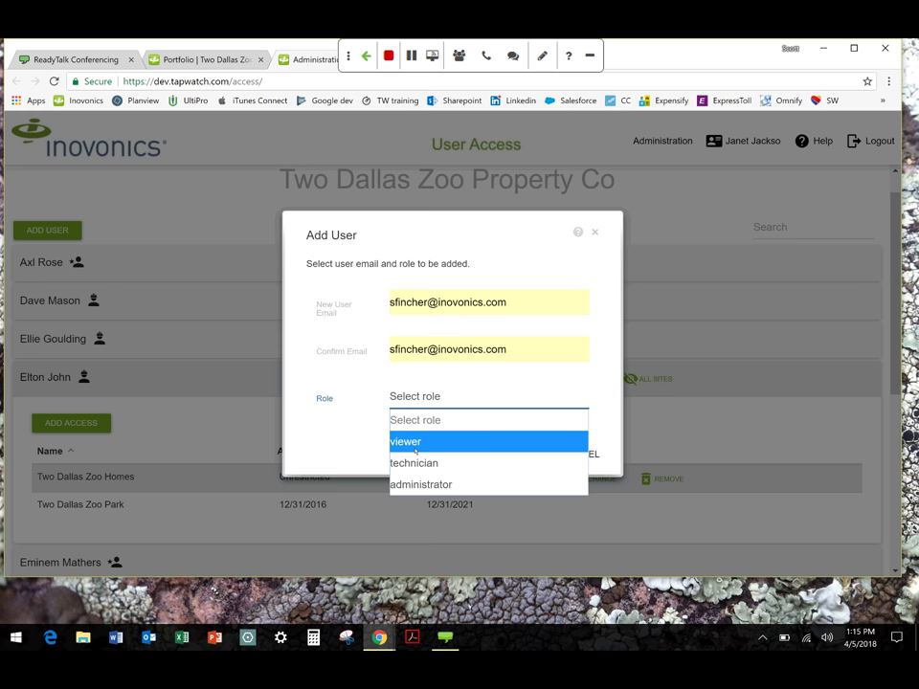
left_click(414, 443)
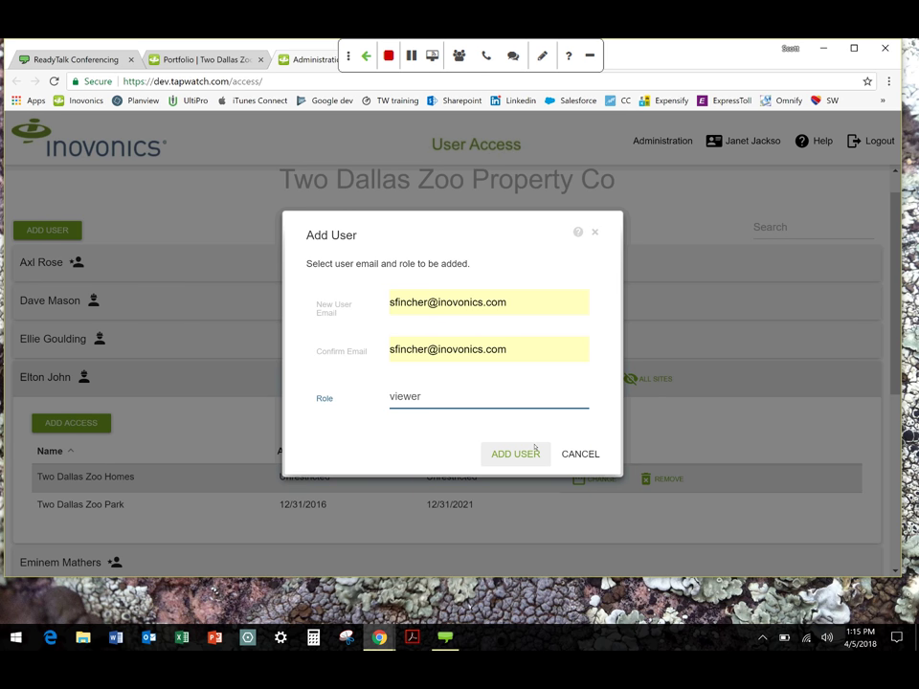
left_click(534, 451)
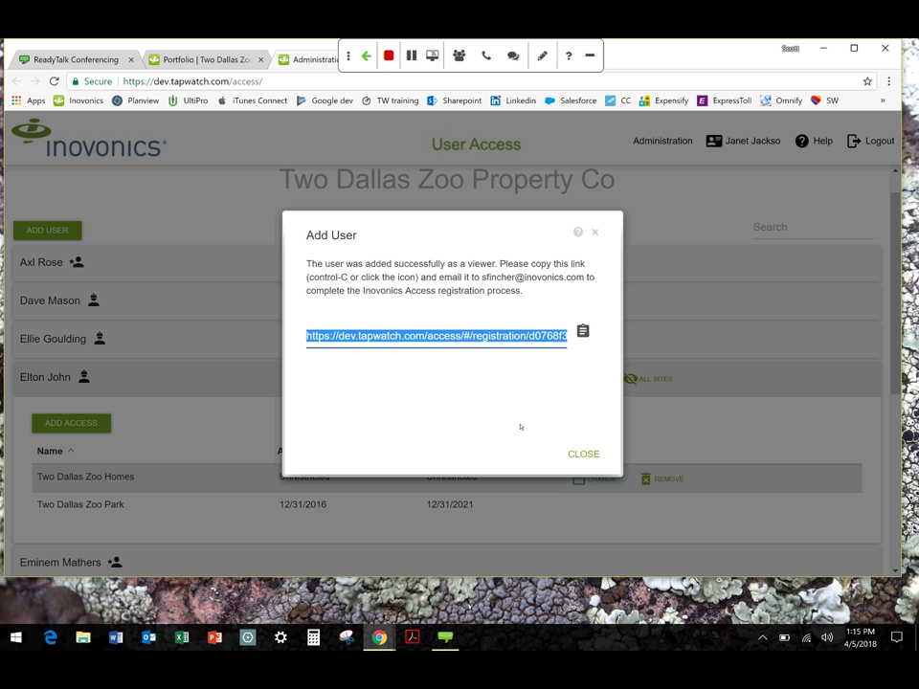
left_click(583, 455)
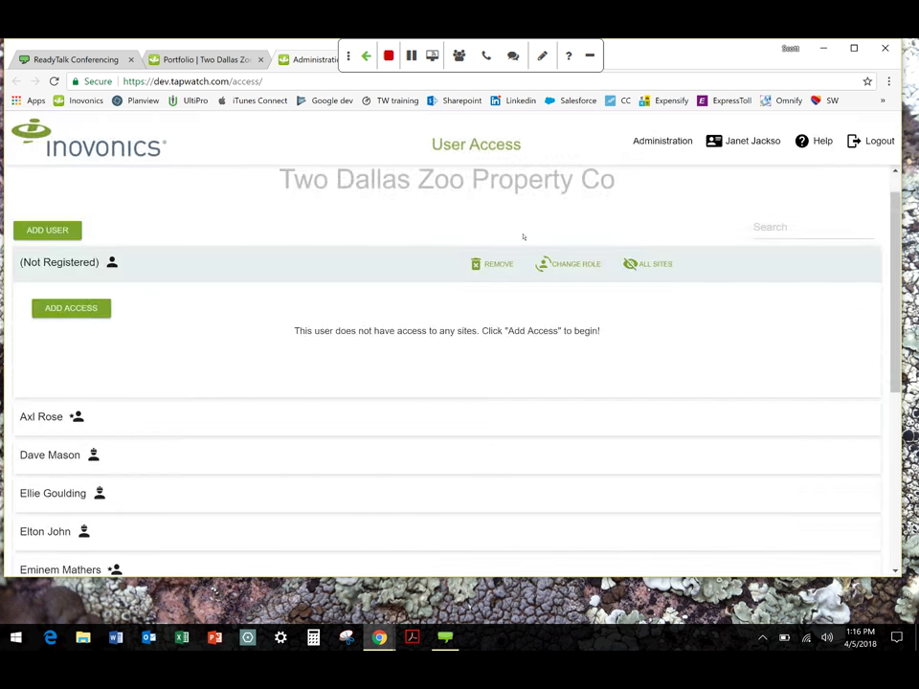
Remove the Not Registered viewer user and confirm the removal
left_click(510, 265)
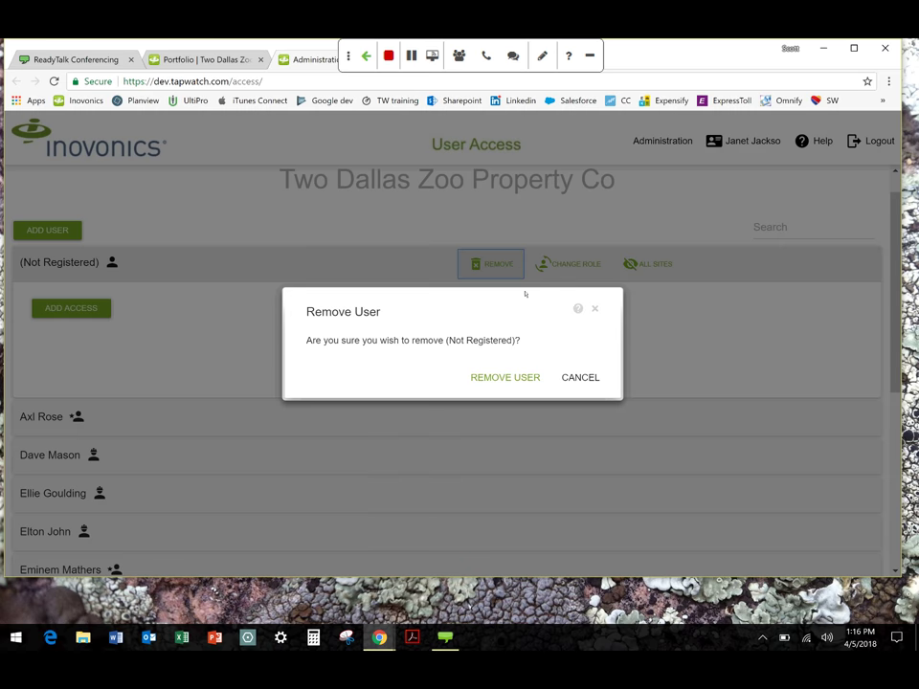
left_click(518, 379)
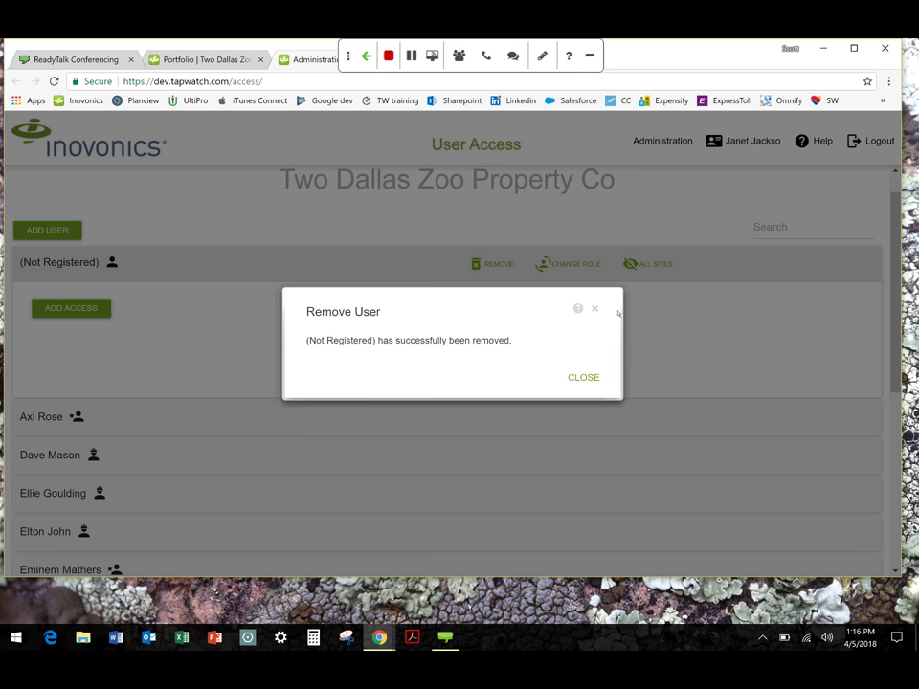
left_click(586, 377)
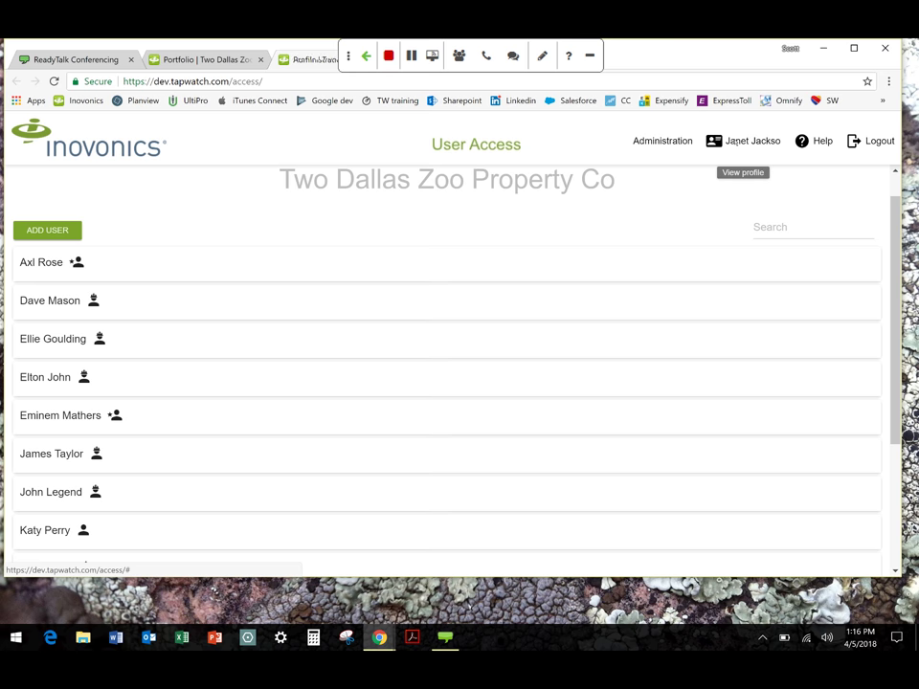
View the administrator's profile page, then go back to the portfolio of five Two Dallas Zoo sites
left_click(733, 141)
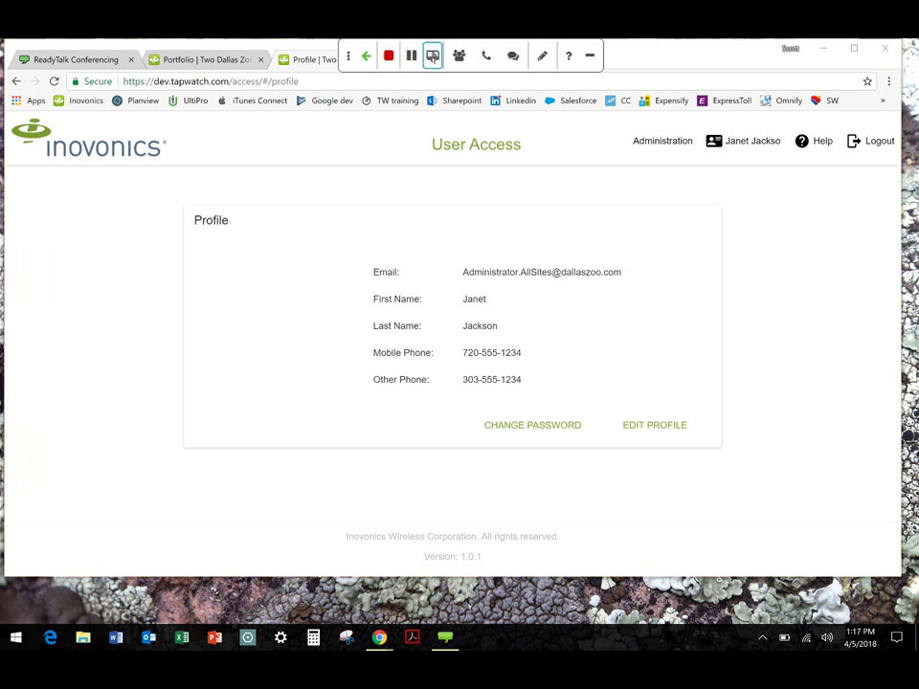
left_click(459, 56)
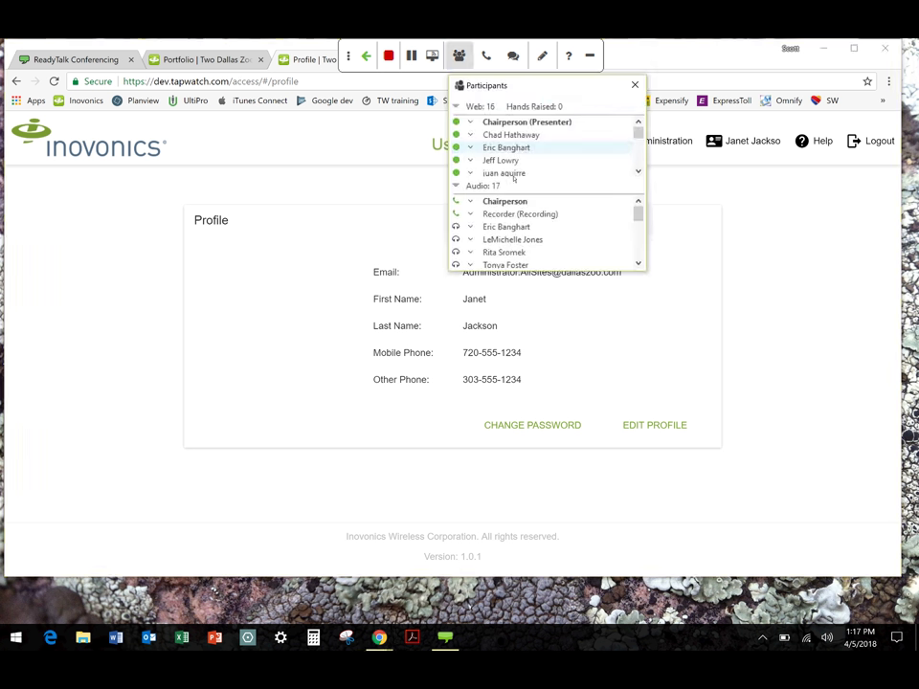
scroll(530, 237, "down", 1)
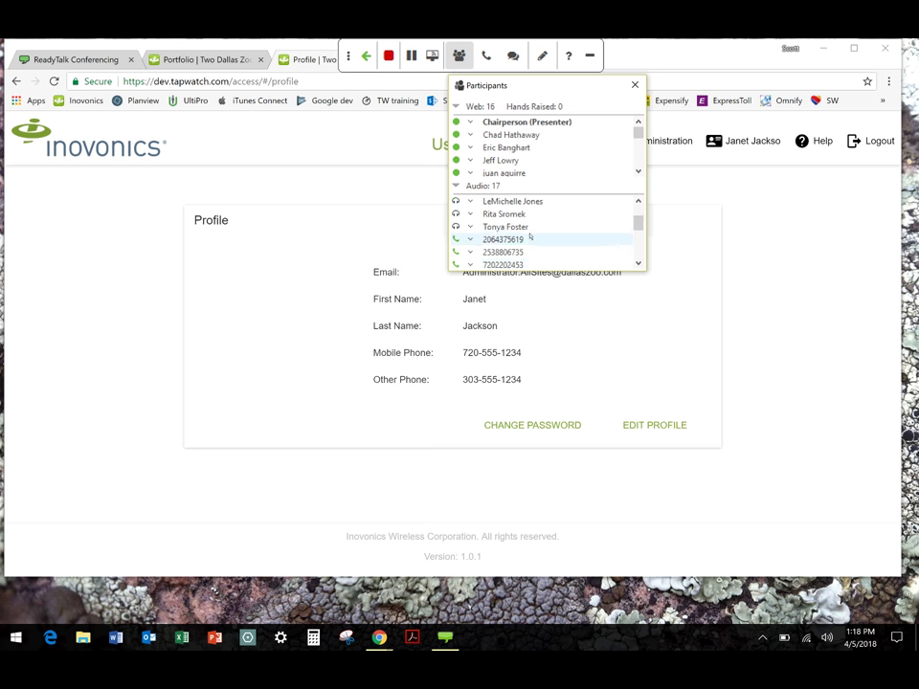
scroll(529, 234, "down", 1)
scroll(529, 232, "up", 3)
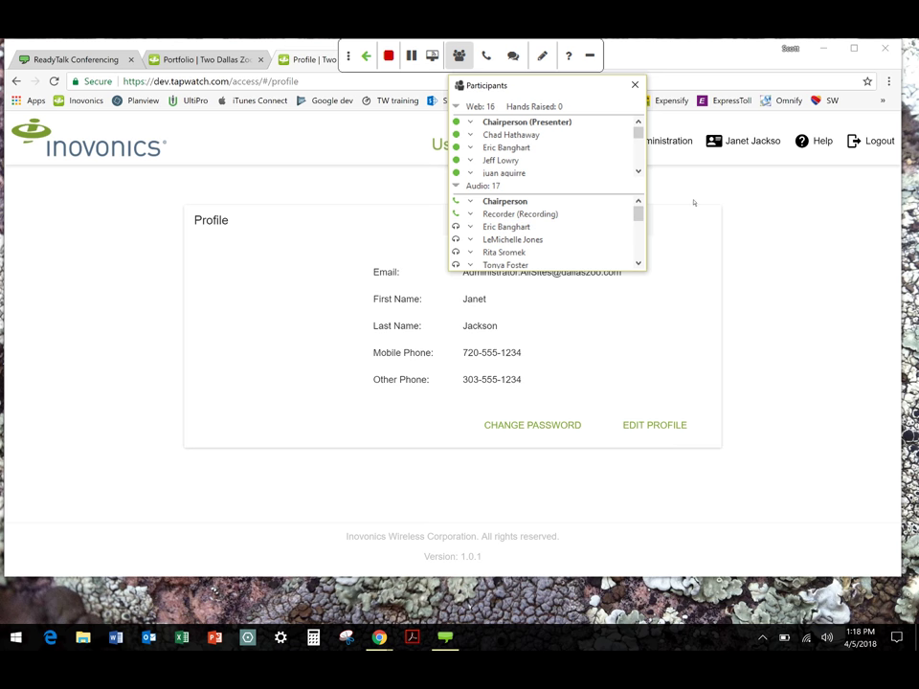
left_click(694, 202)
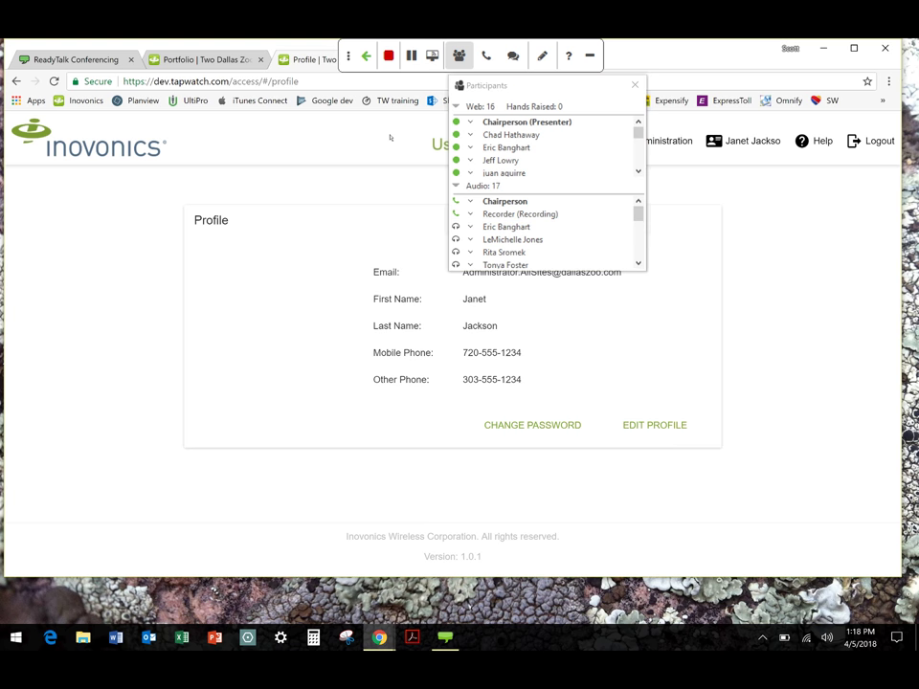
left_click(238, 60)
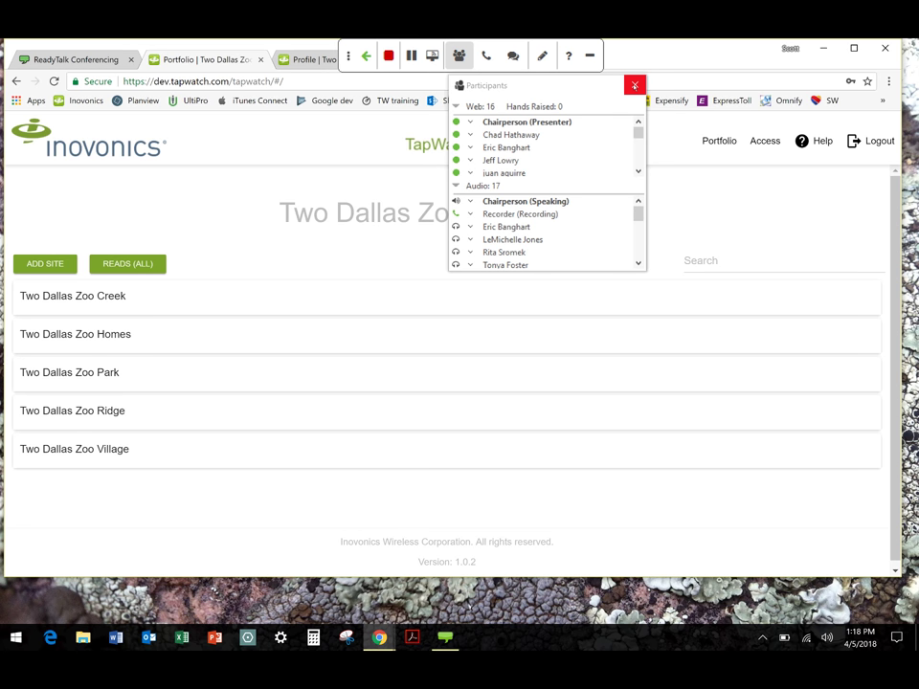
left_click(633, 86)
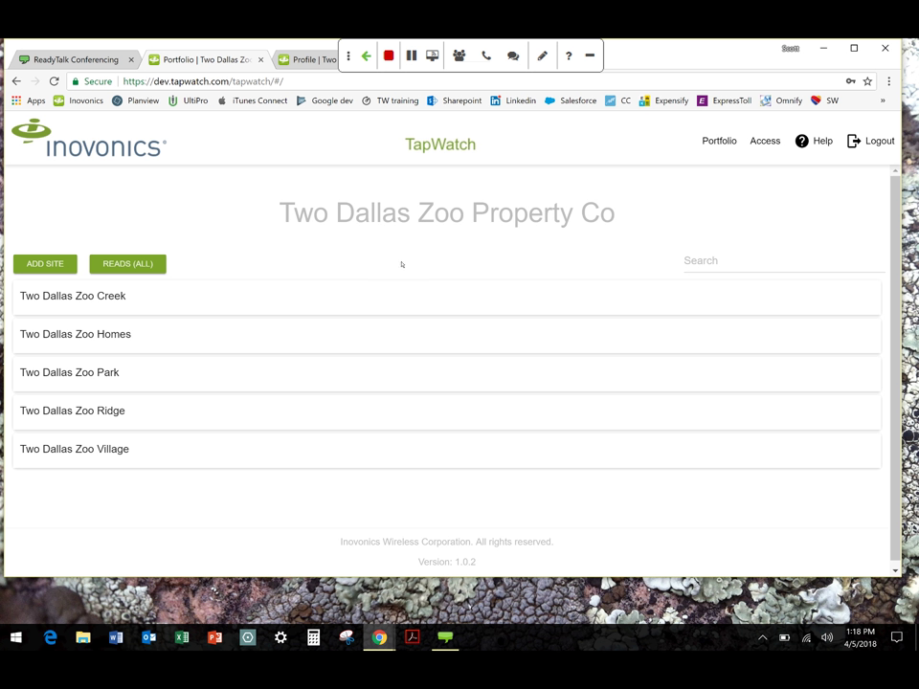
scroll(402, 265, "down", 1)
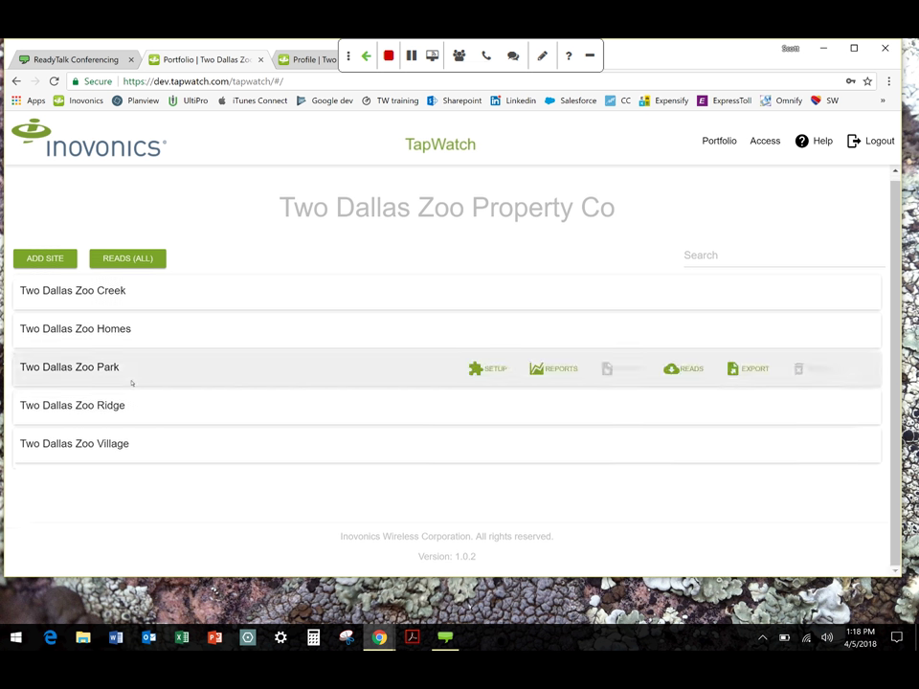
scroll(147, 266, "up", 1)
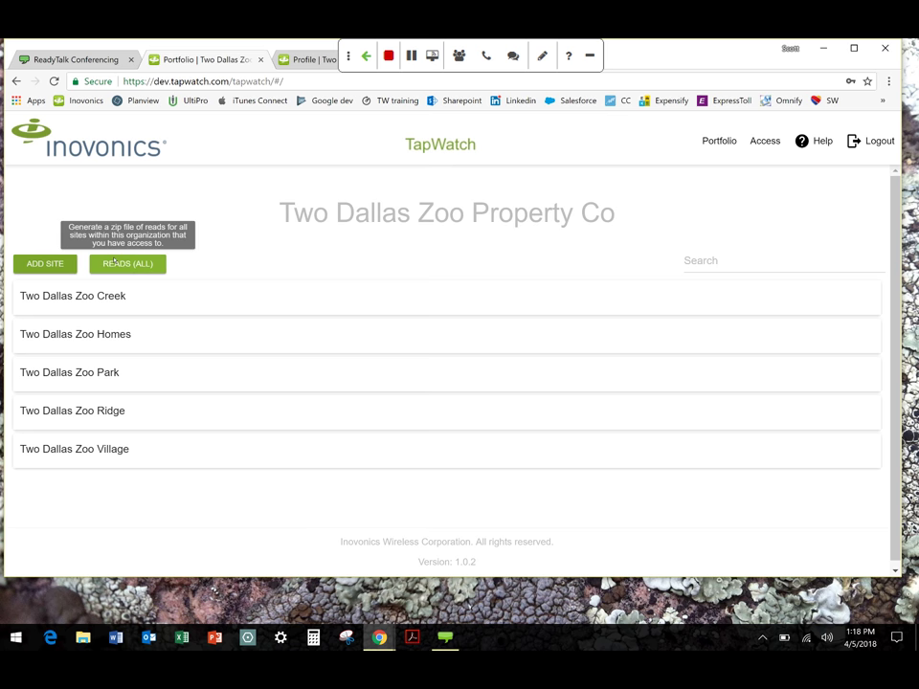
Start a new site named Two Dallas Zoo Green with site code 2DZG
left_click(57, 265)
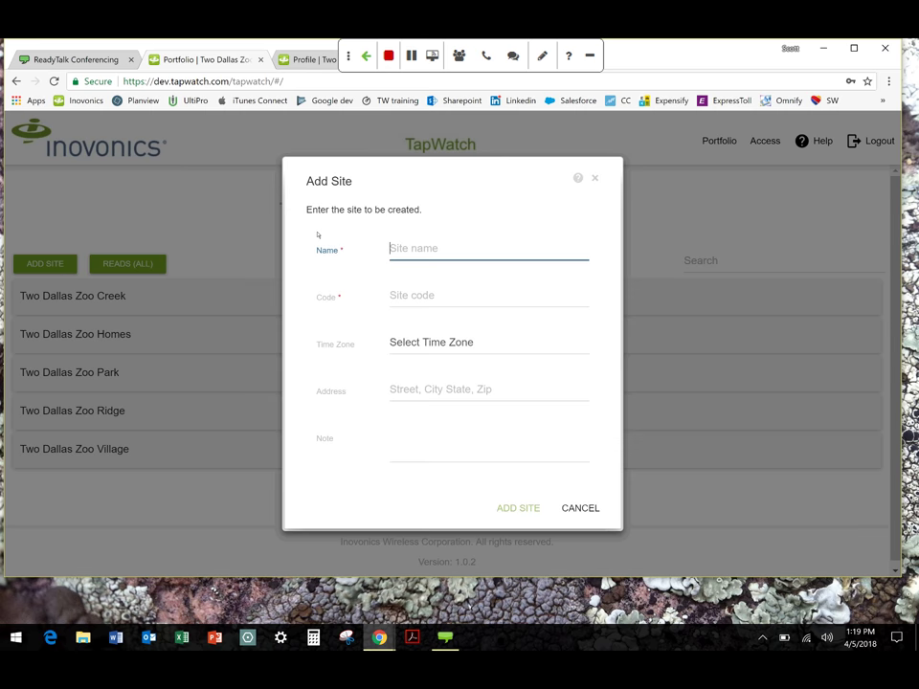
left_click(428, 250)
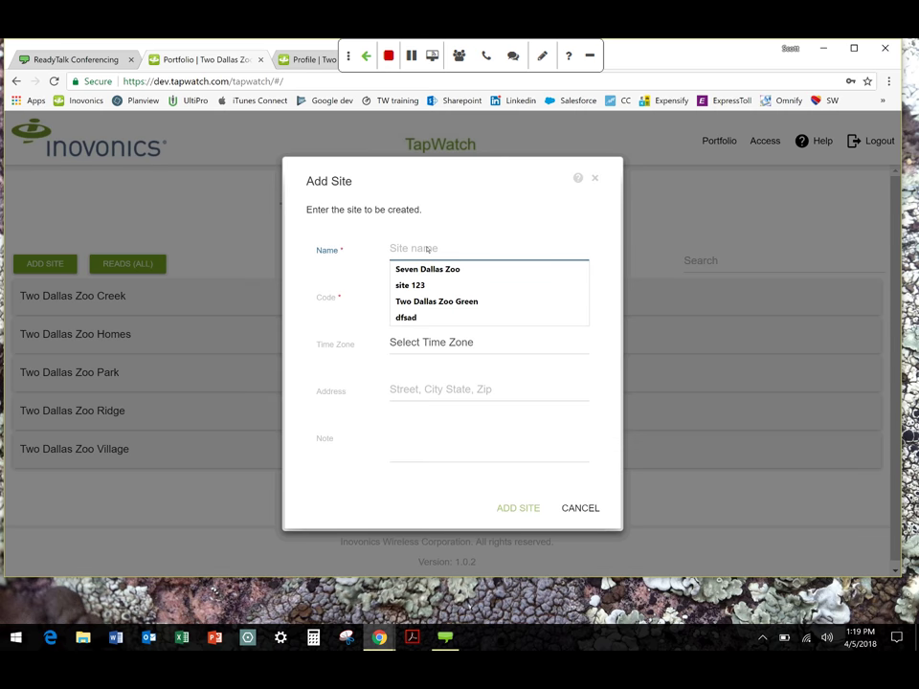
left_click(416, 300)
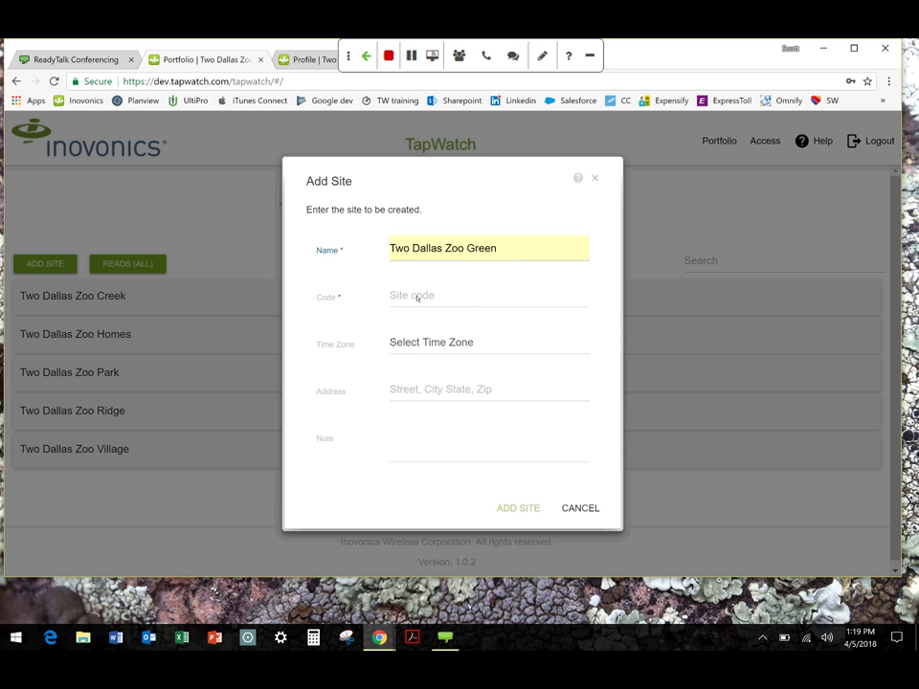
left_click(415, 299)
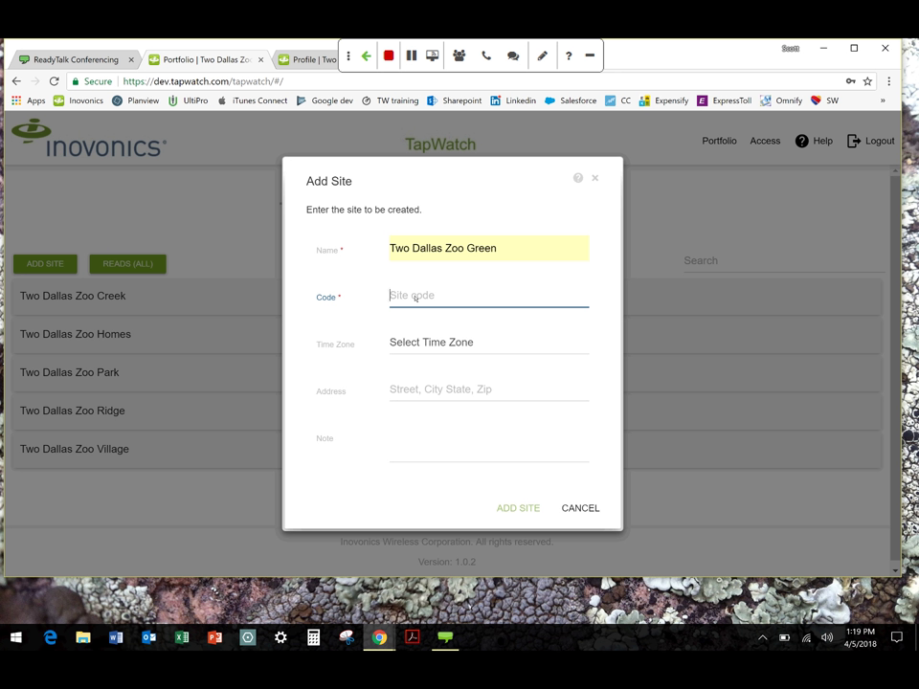
type("TD")
type("Z")
key("BackSpace")
key("BackSpace")
key("BackSpace")
type("2D")
left_click(406, 316)
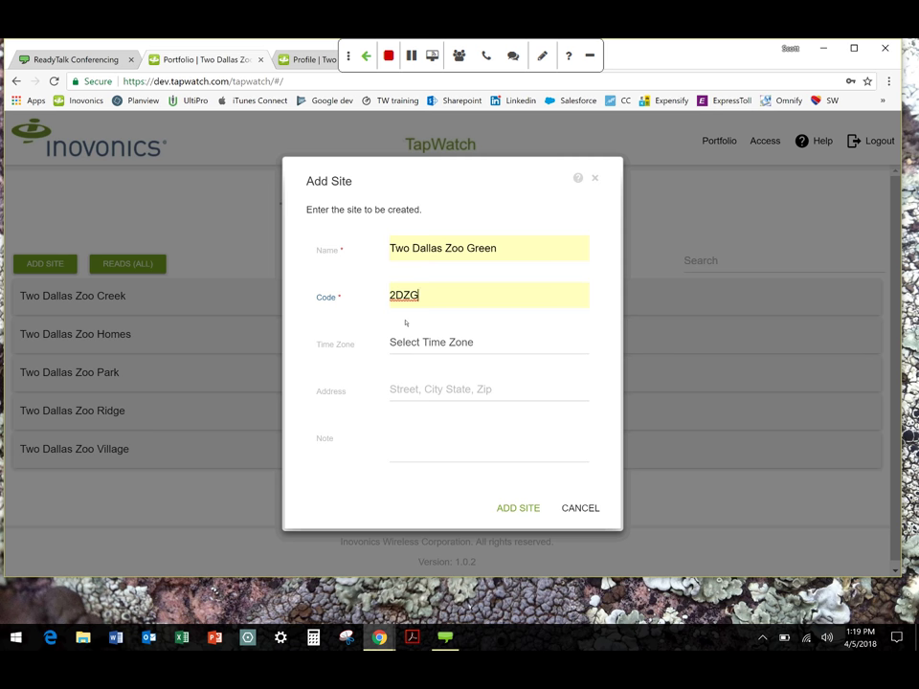
Set the time zone to Hawaiian Standard Time, fill in the saved street address, and add the site
left_click(413, 342)
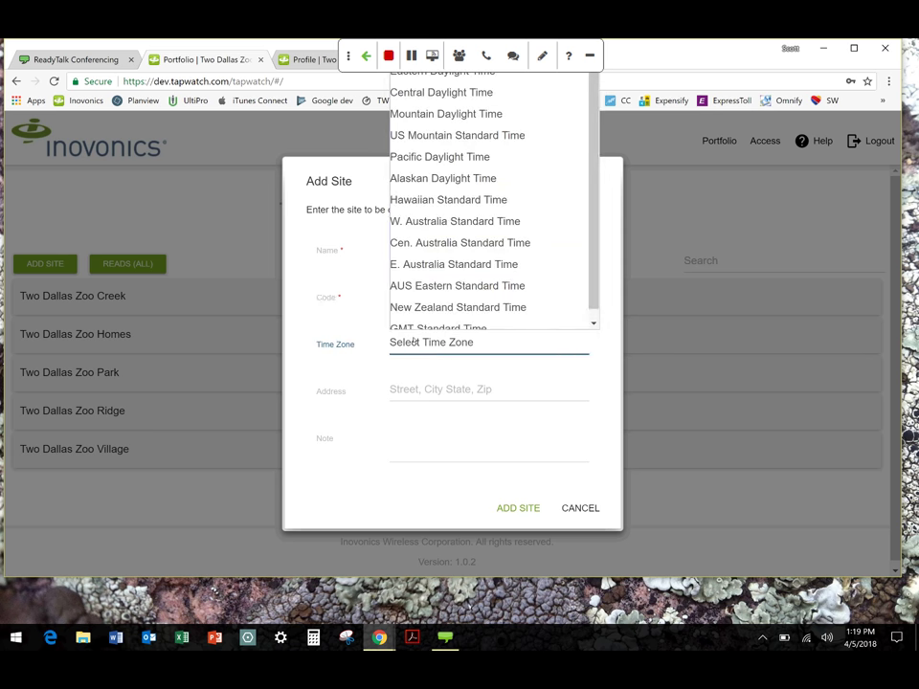
left_click(431, 193)
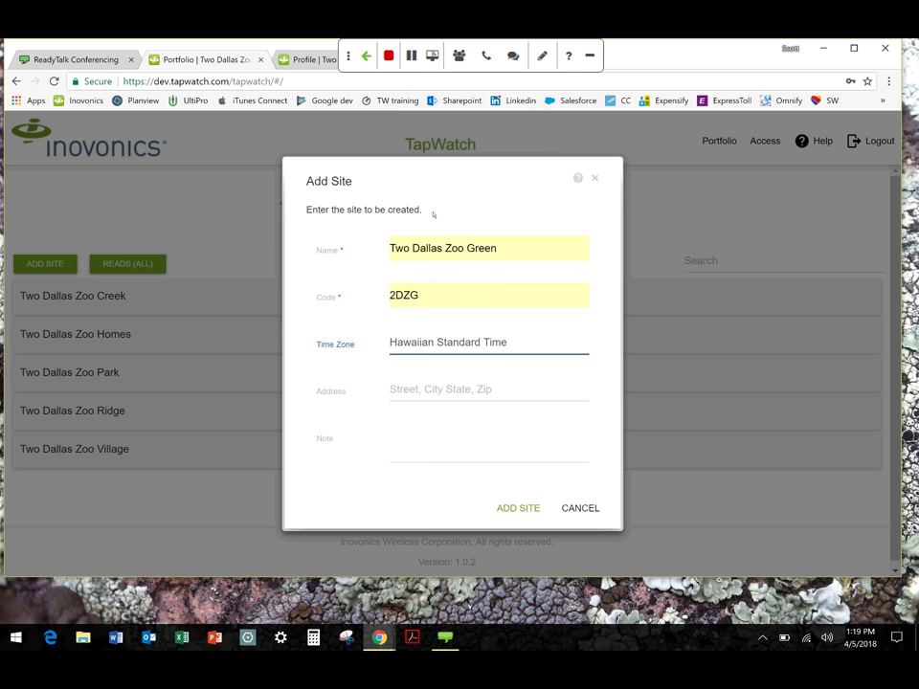
left_click(467, 389)
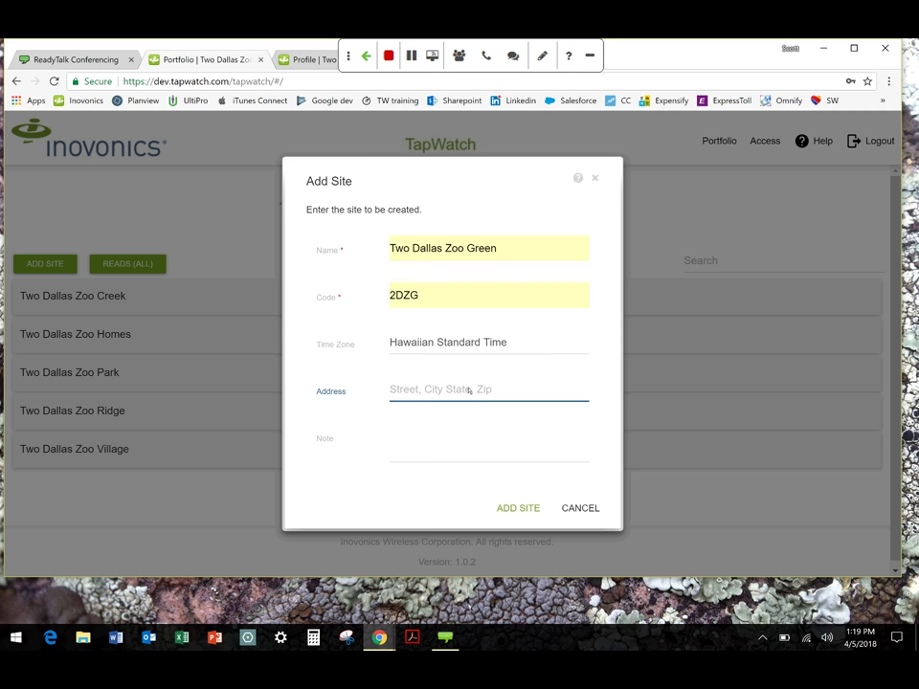
type("12")
left_click(427, 410)
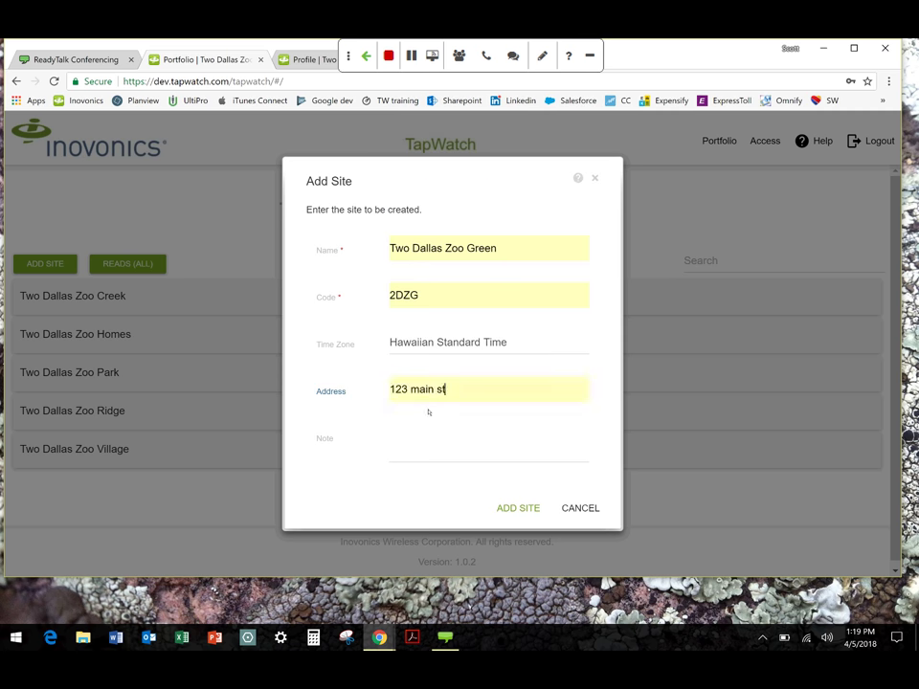
left_click(427, 442)
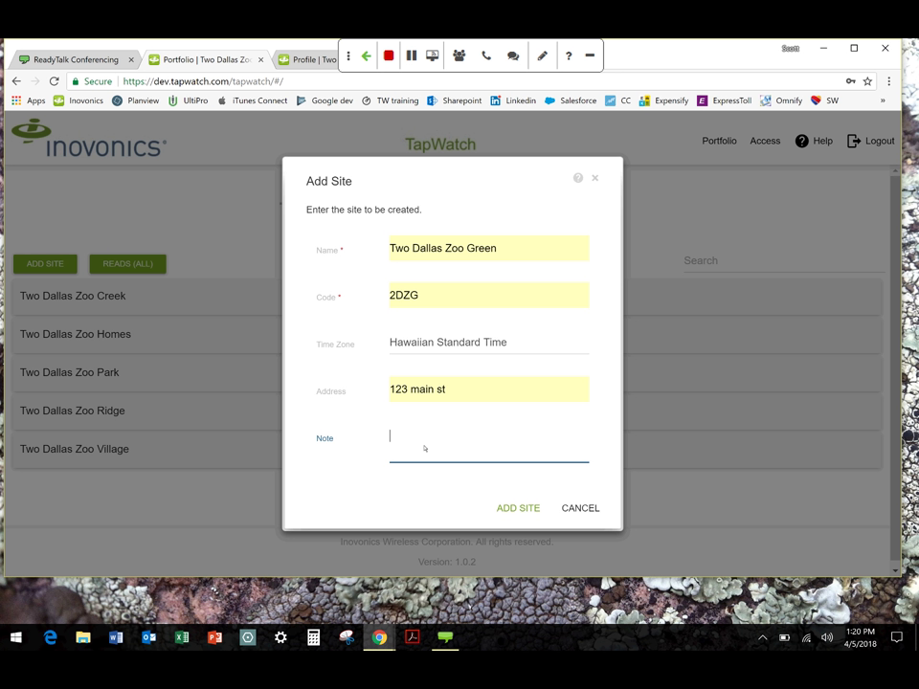
left_click(519, 506)
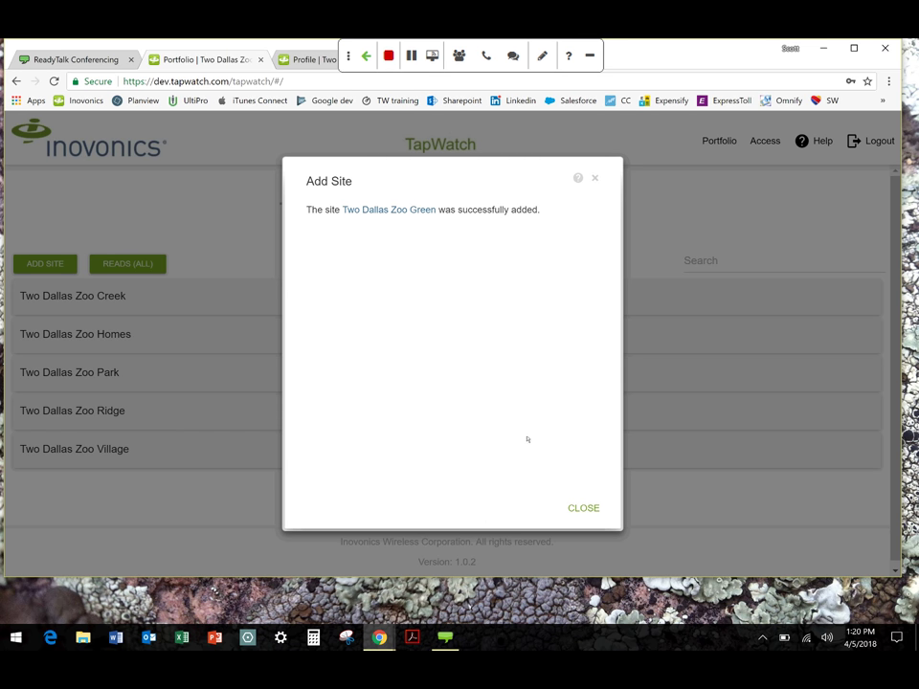
Dismiss the site-added message, collapse and re-expand the Two Dallas Zoo Green row, and open its setup page
left_click(583, 508)
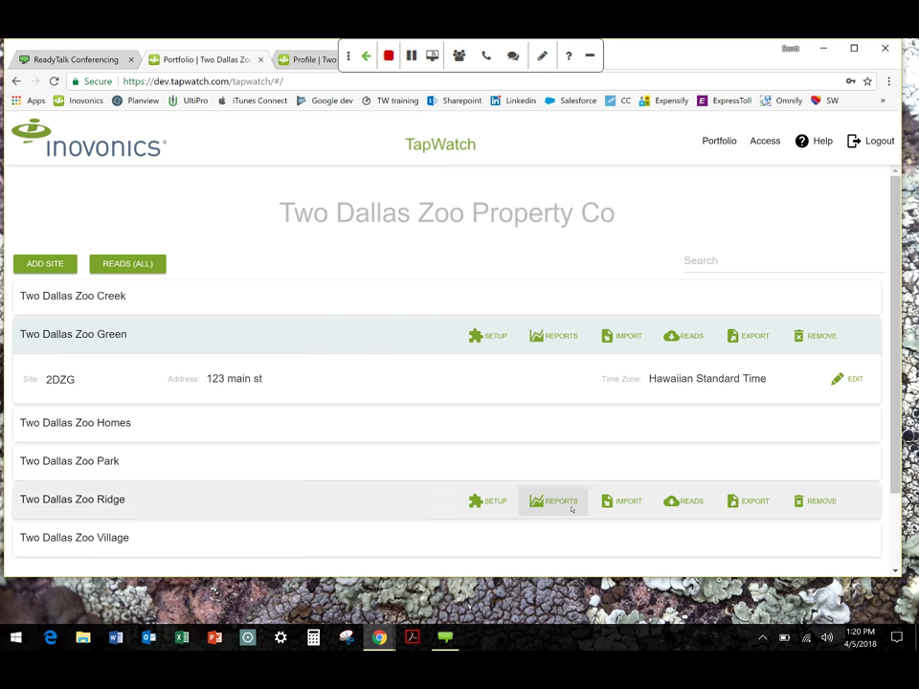
left_click(65, 335)
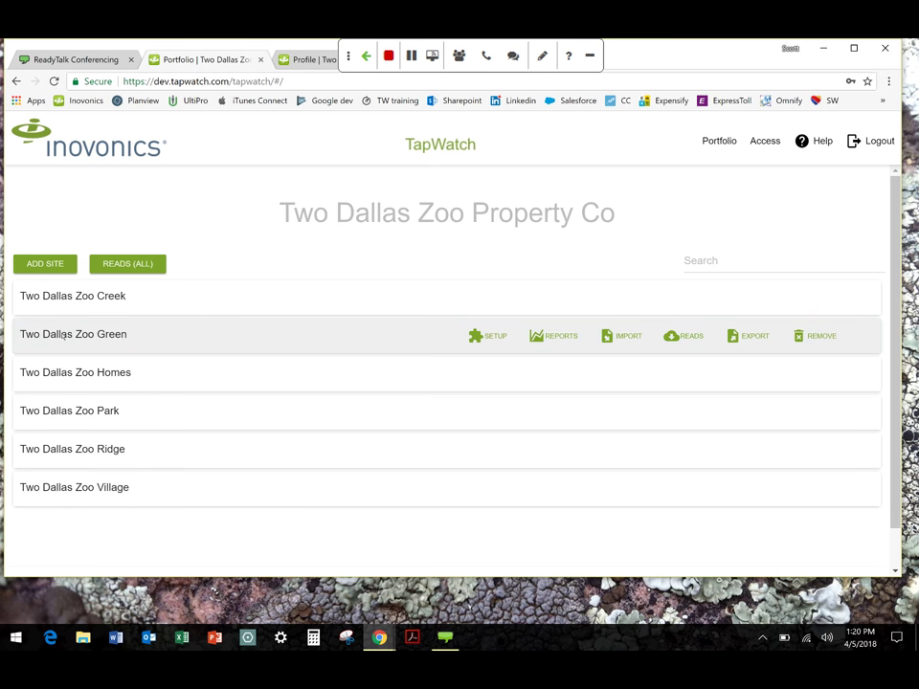
left_click(65, 335)
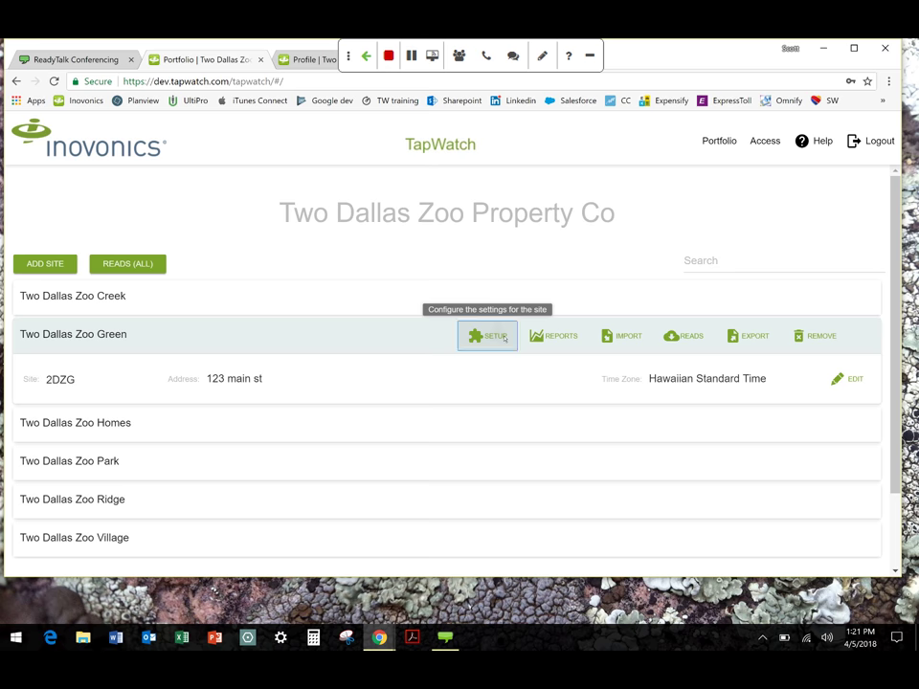
left_click(504, 337)
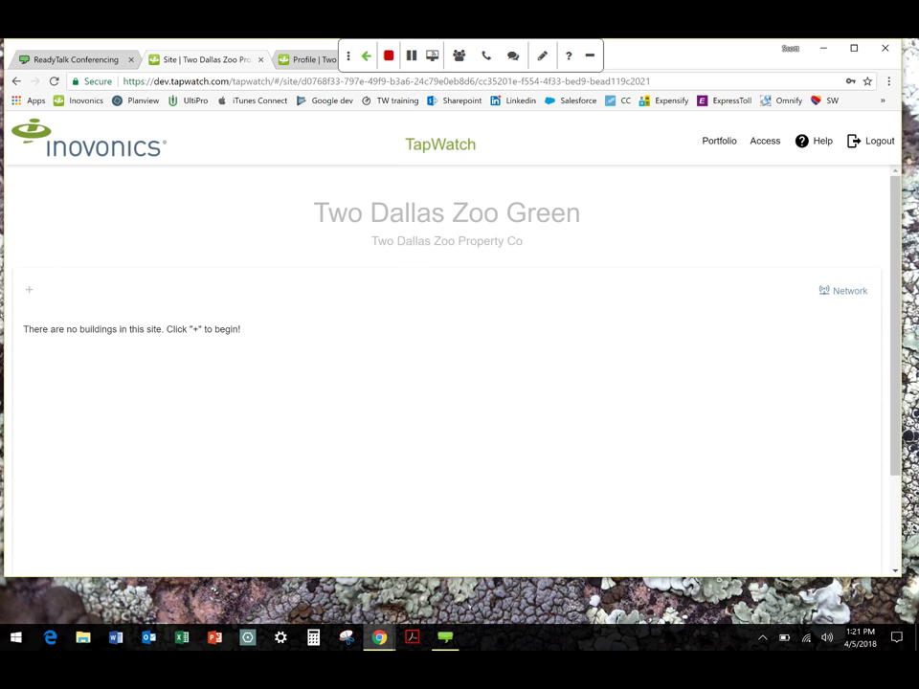
Open the Add Building form and show that submitting with an empty name is rejected
left_click(30, 292)
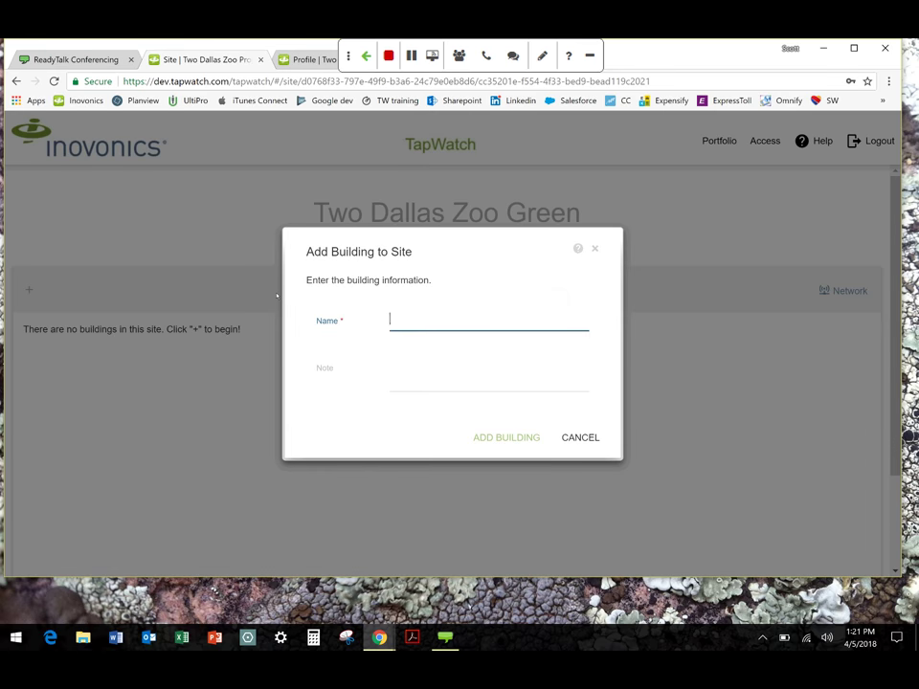
type("b")
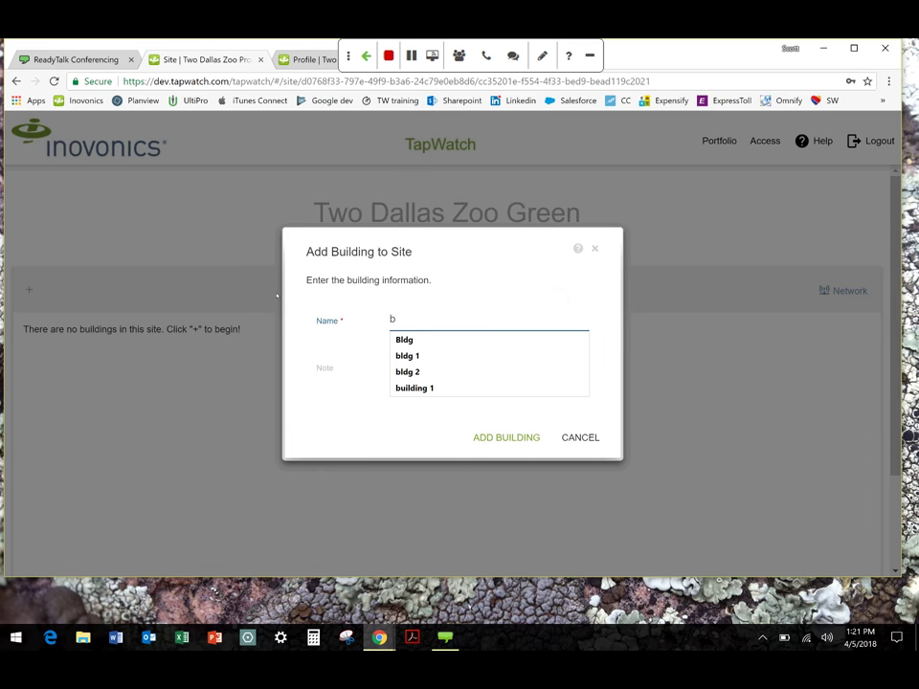
left_click(406, 355)
left_click(412, 365)
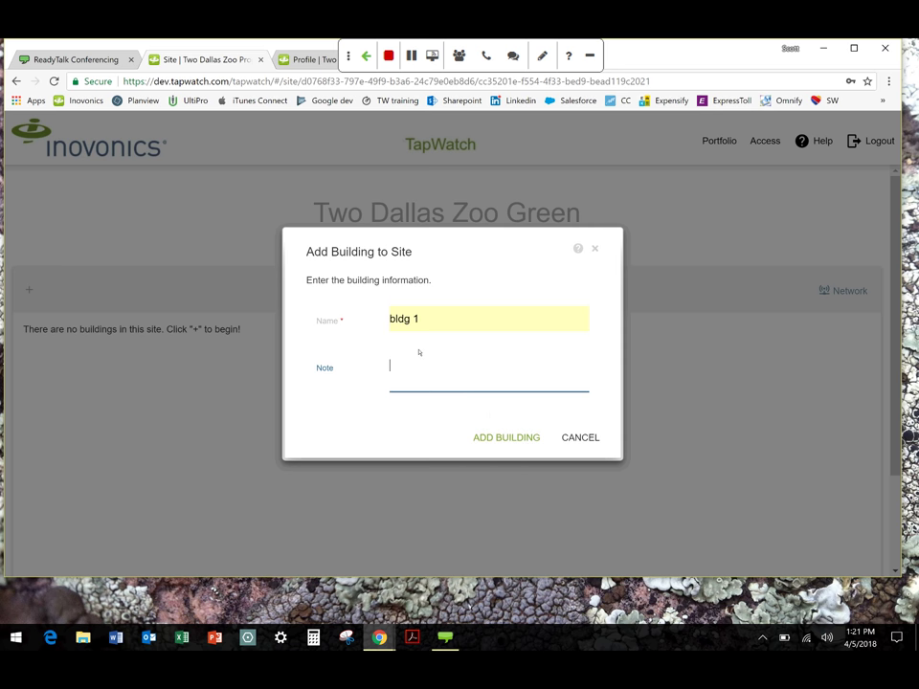
key("shift+Tab")
key("BackSpace")
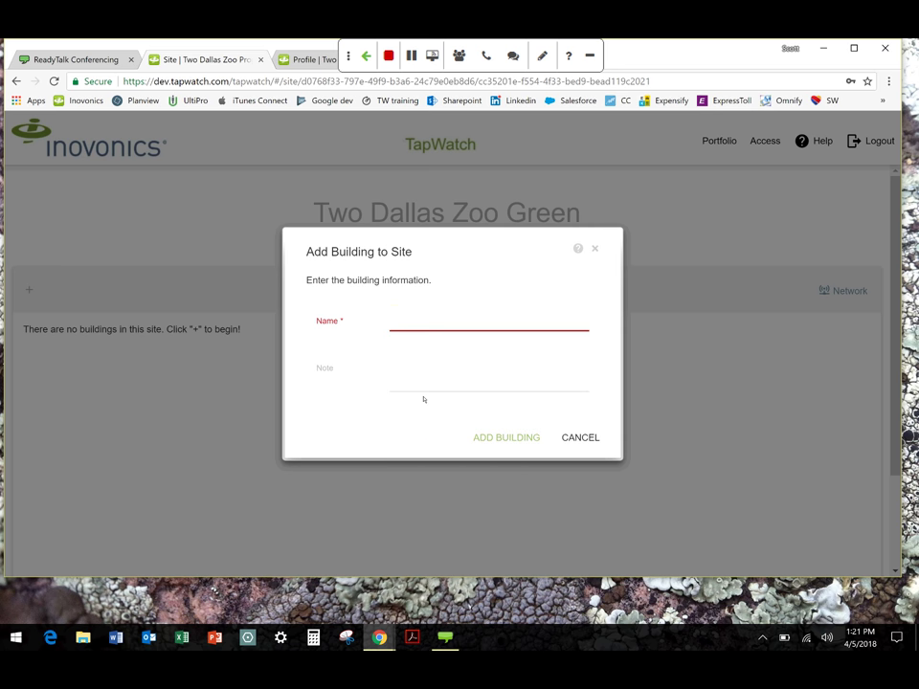
left_click(511, 438)
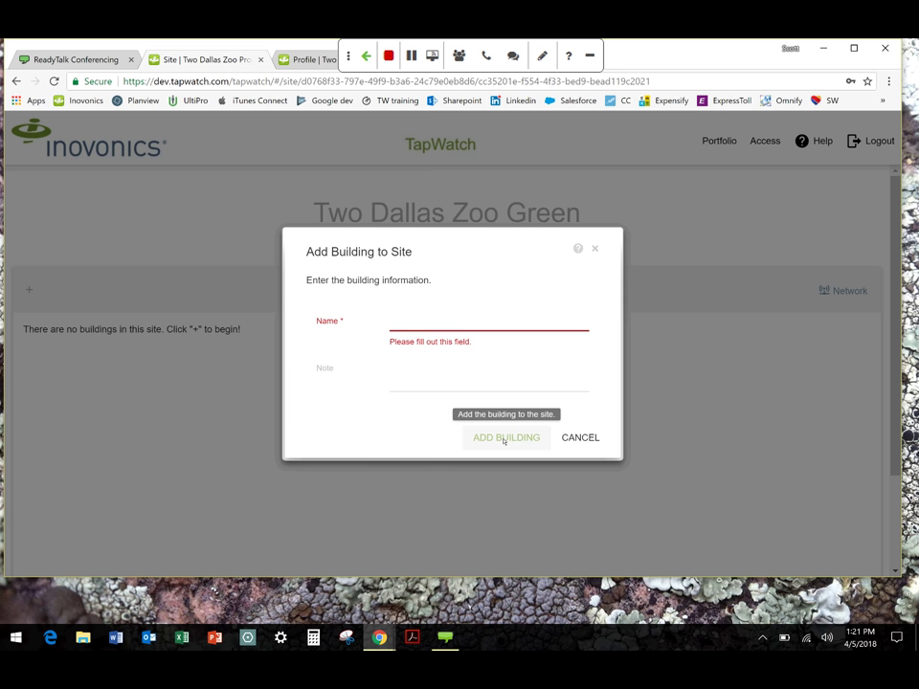
Name the building bldg 1, add it, and close the confirmation
left_click(396, 322)
left_click(411, 372)
left_click(508, 436)
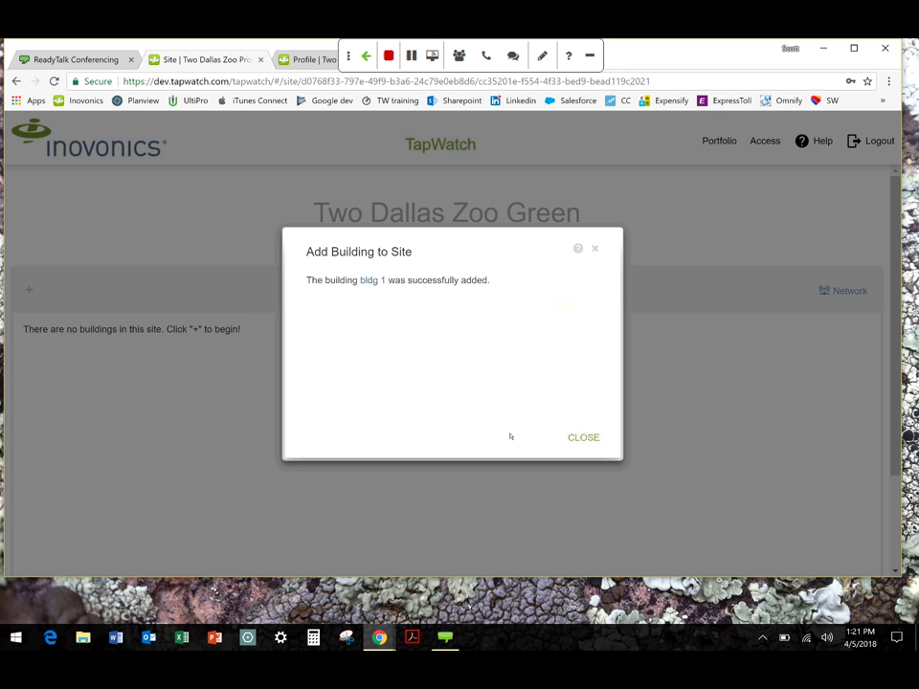
left_click(583, 437)
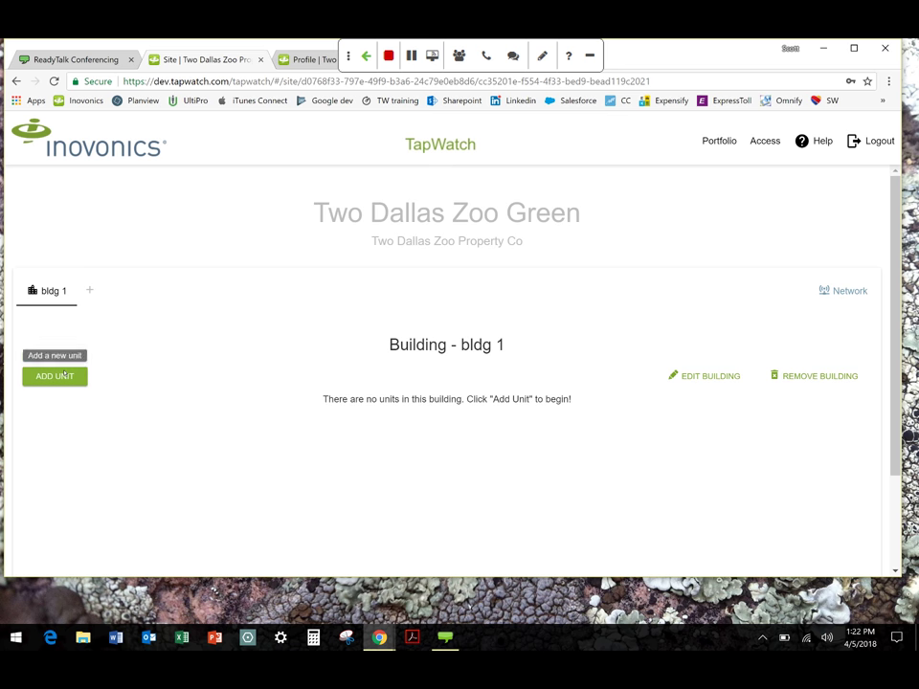
Start a new unit named 201 in bldg 1 and attach a blank meter/transmitter entry
left_click(63, 376)
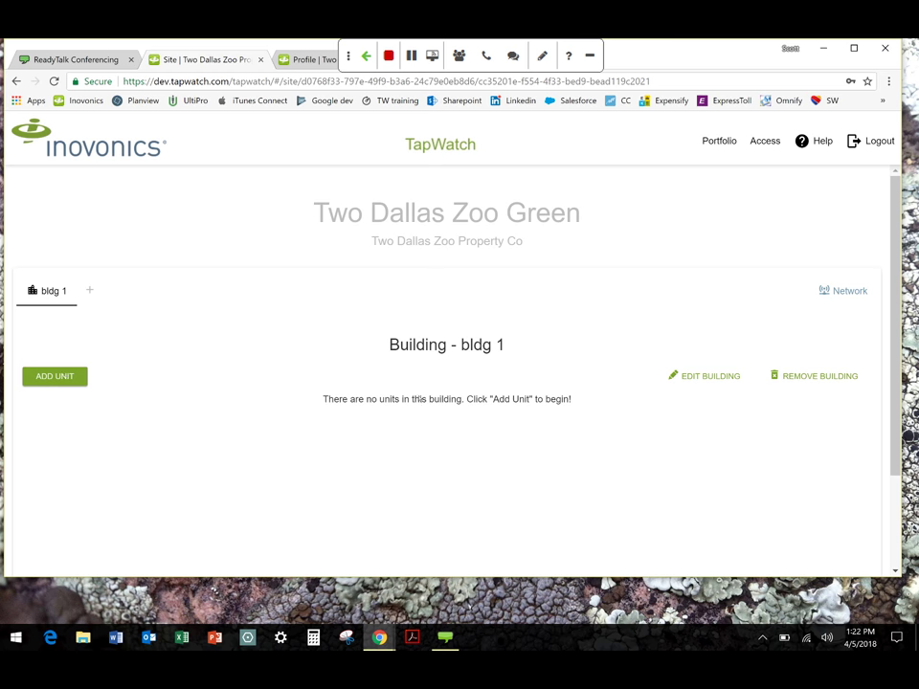
left_click(62, 377)
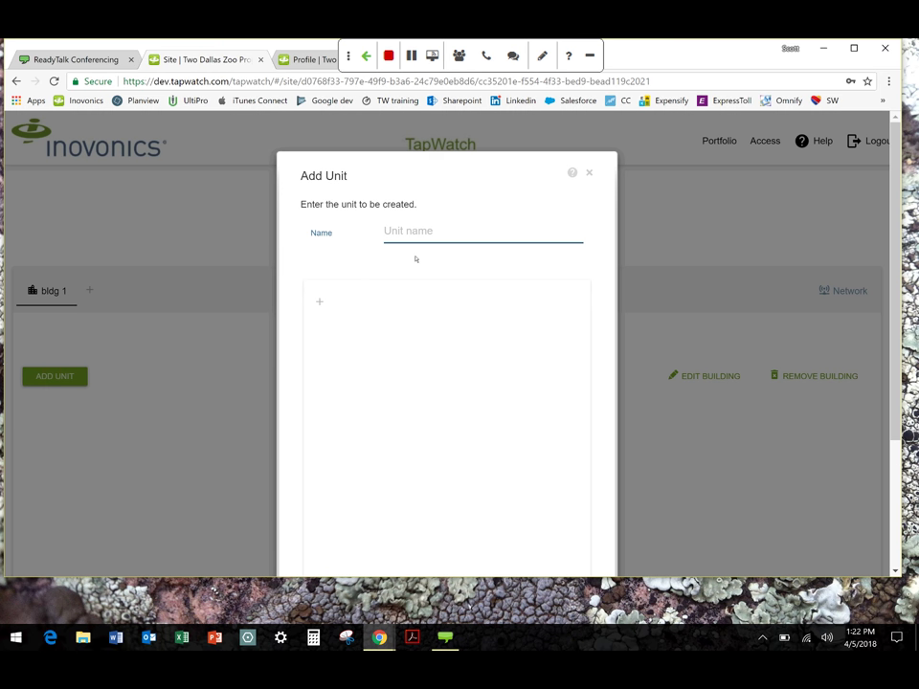
type("20")
key("Down")
key("Return")
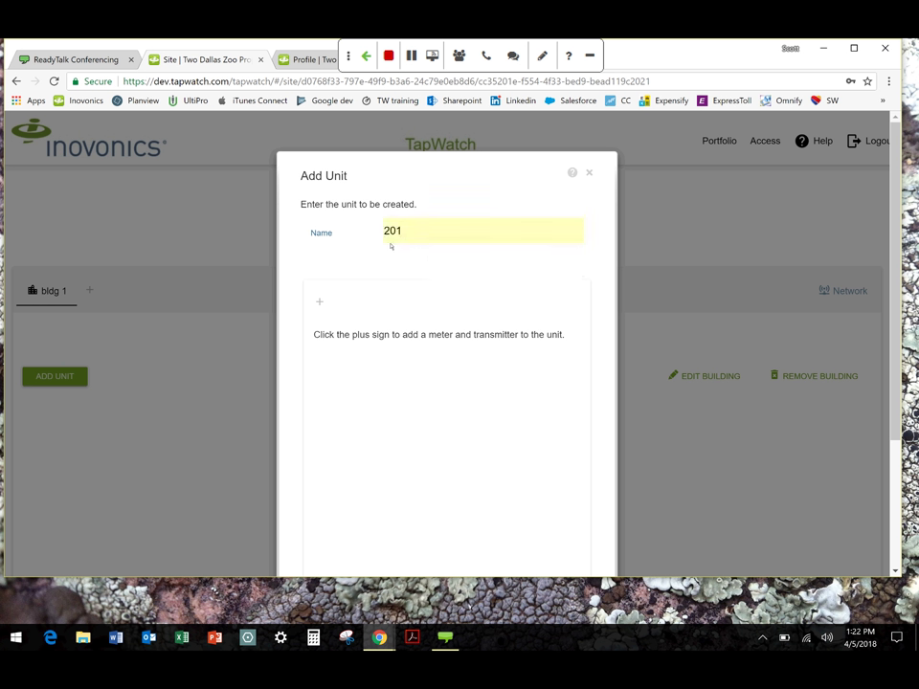
left_click(320, 303)
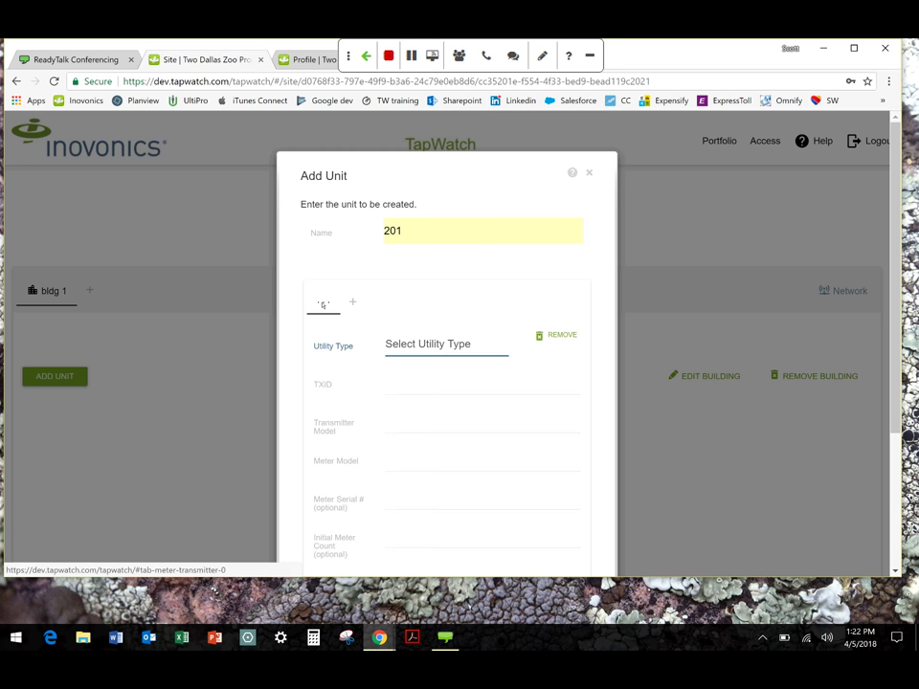
scroll(299, 331, "down", 3)
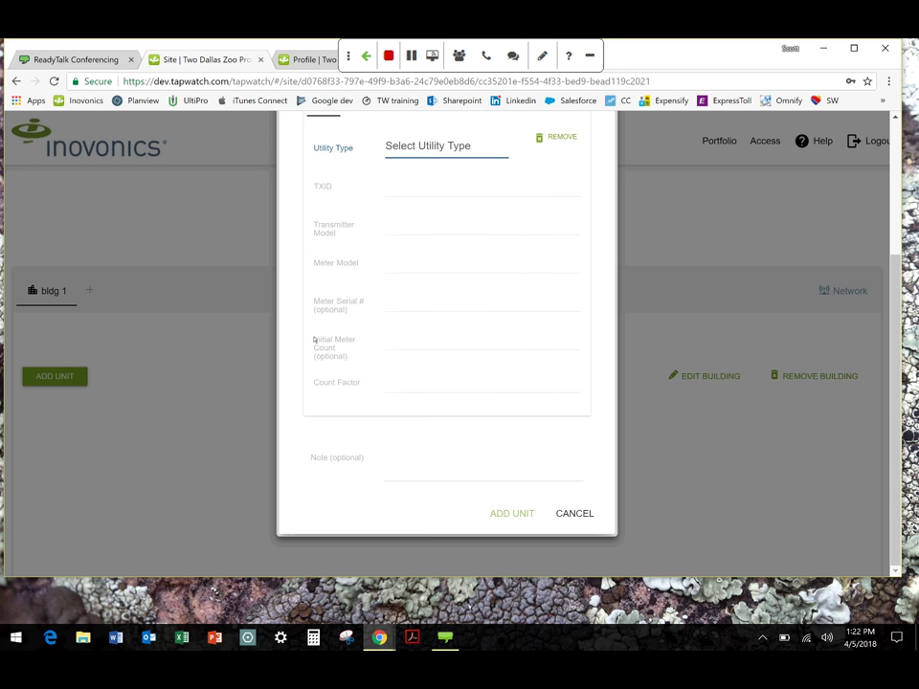
left_click(424, 146)
key("Down")
key("Down")
key("Down")
key("Down")
key("Return")
left_click(411, 195)
type("9")
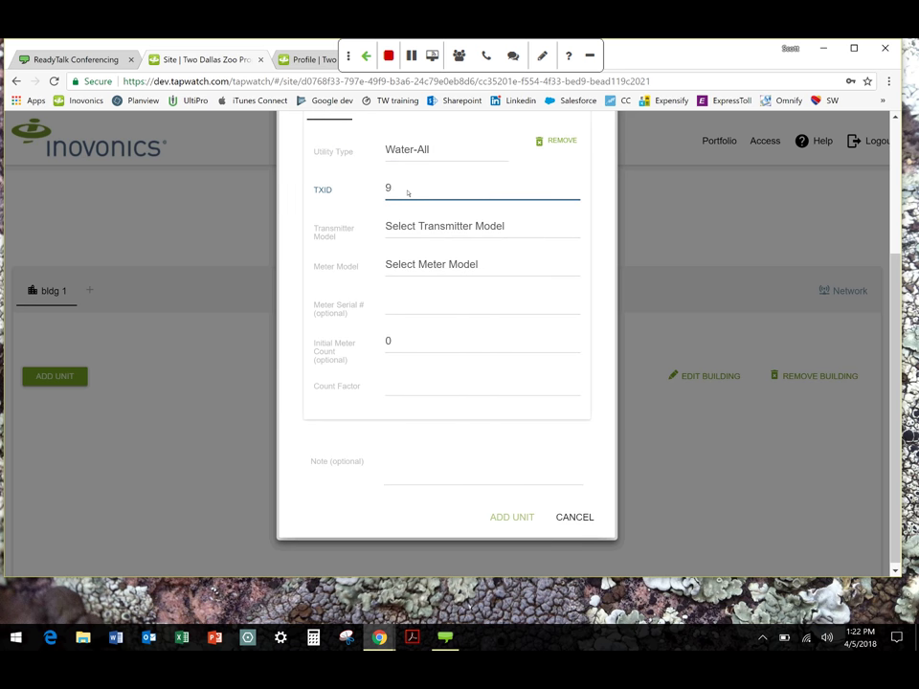
key("BackSpace")
type("0987654321")
left_click(447, 226)
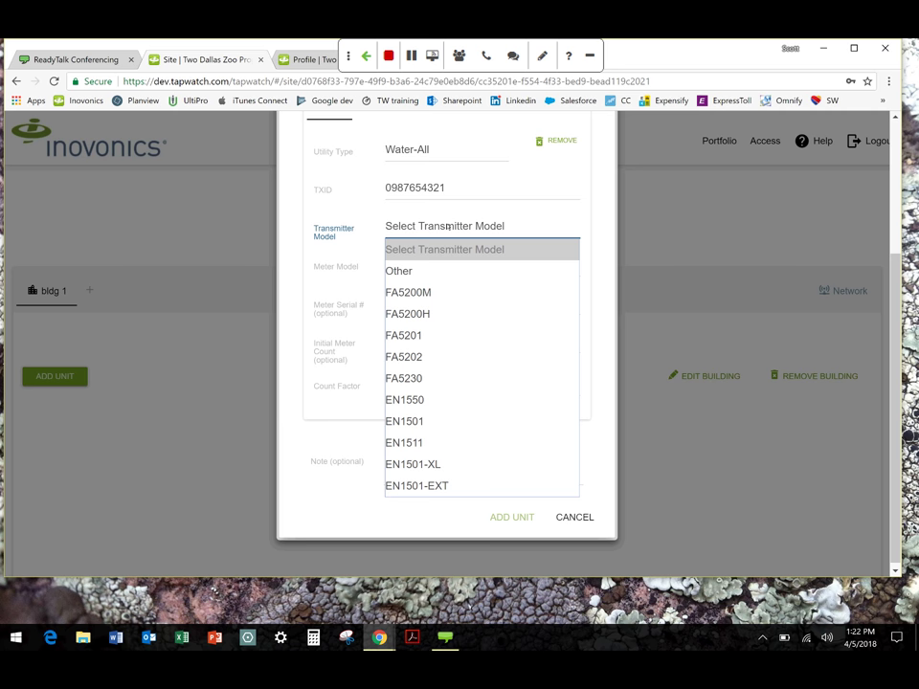
left_click(429, 409)
Choose the MasterMeter FAM meter model, set count factor 10, and save unit 201
left_click(440, 266)
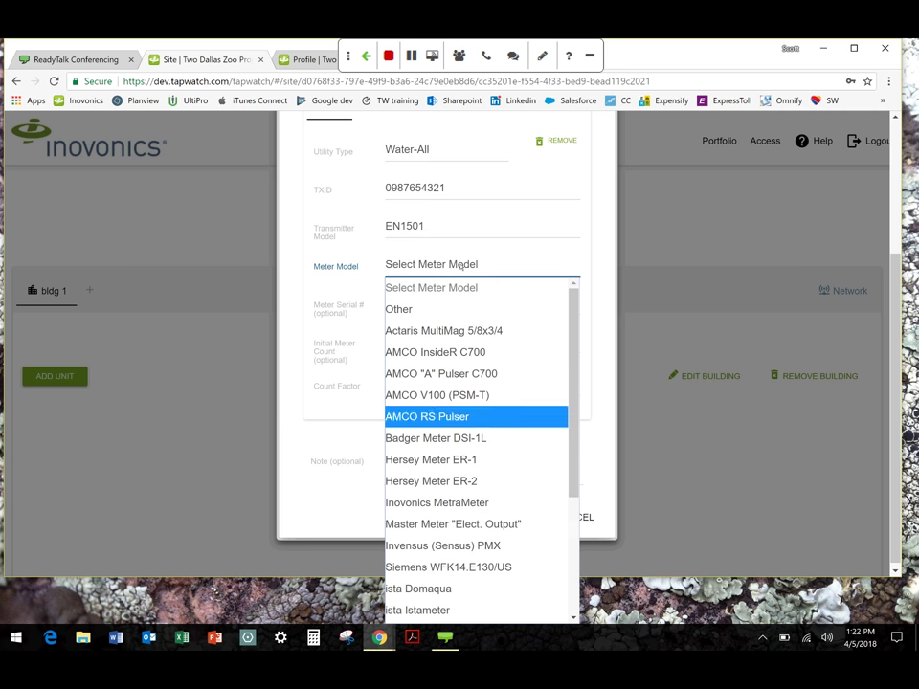
scroll(457, 517, "down", 3)
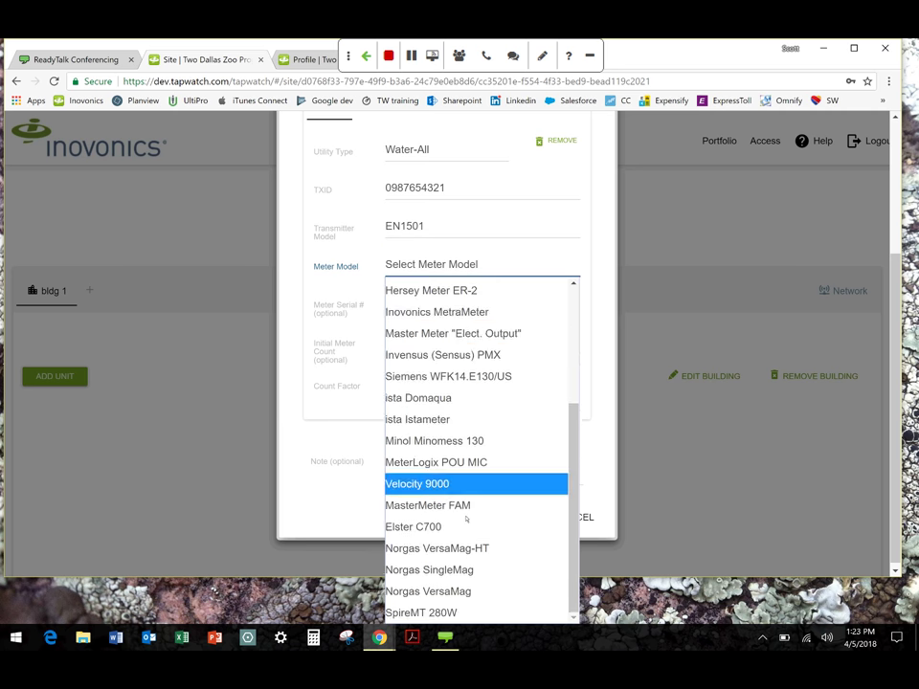
left_click(457, 507)
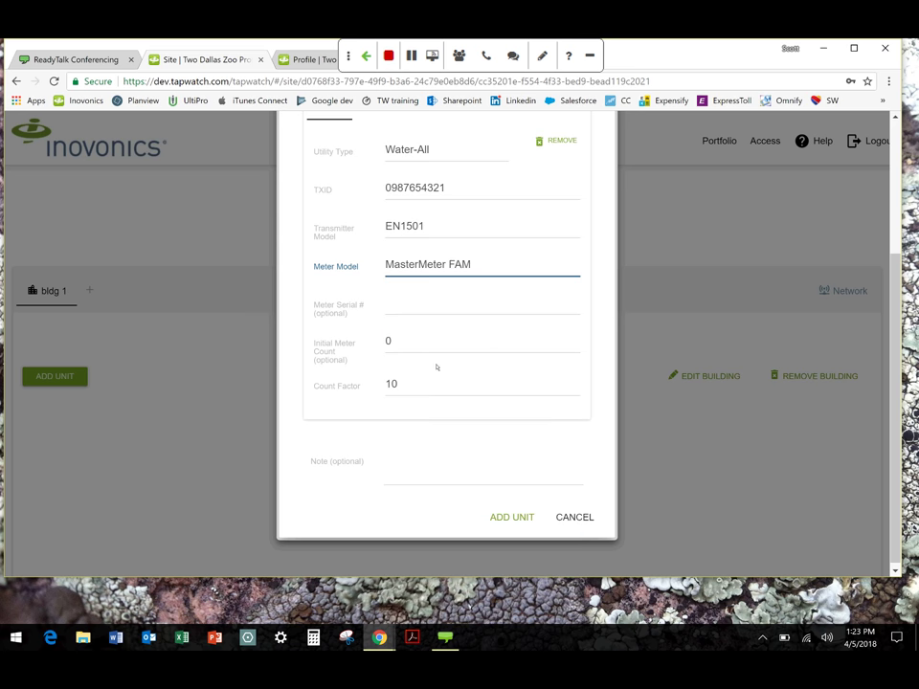
left_click(420, 312)
left_click(425, 345)
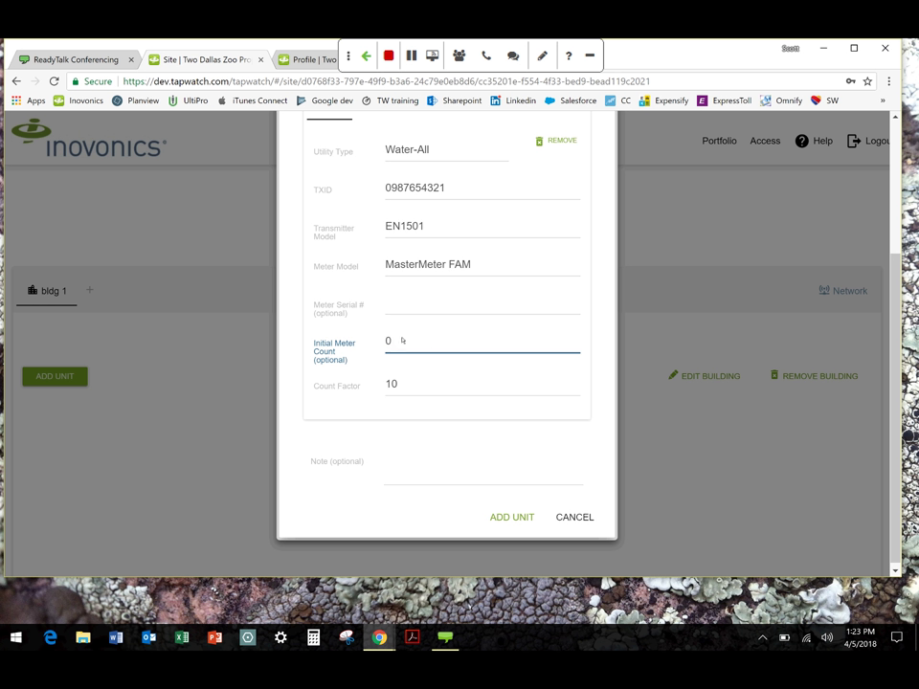
left_click(392, 304)
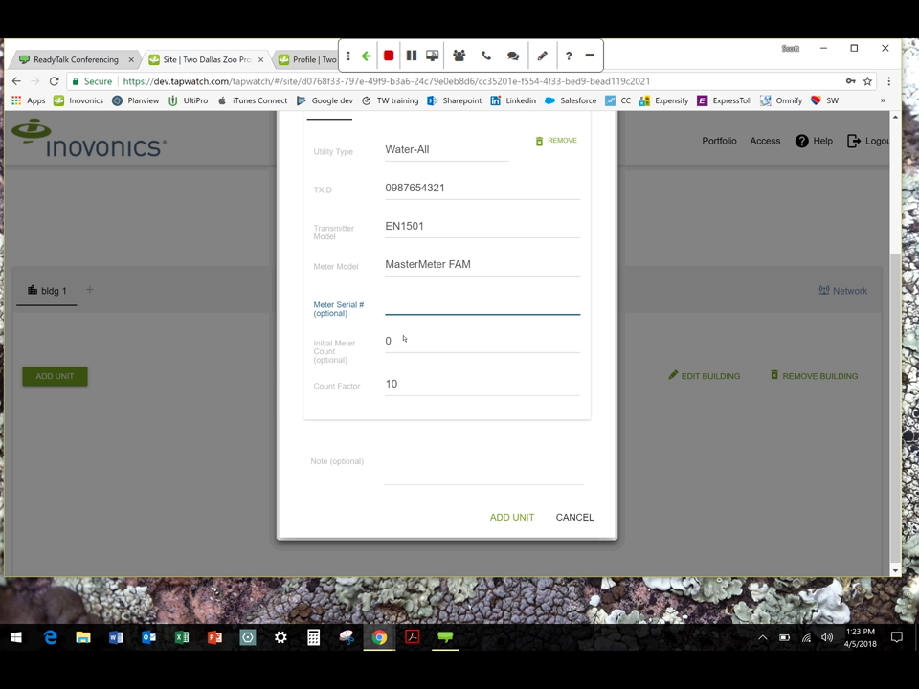
left_click(412, 384)
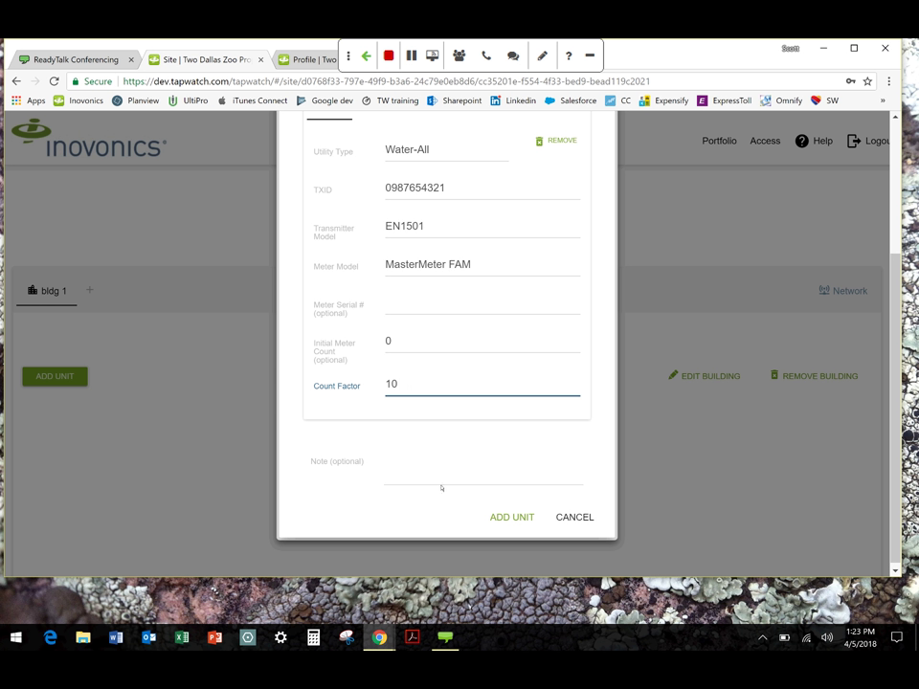
left_click(357, 465)
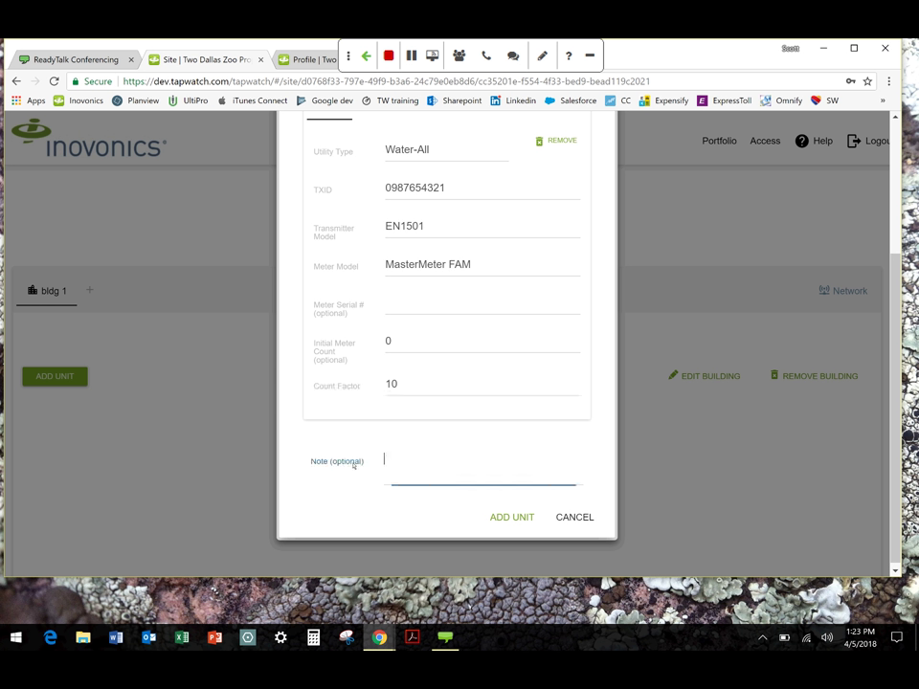
left_click(507, 519)
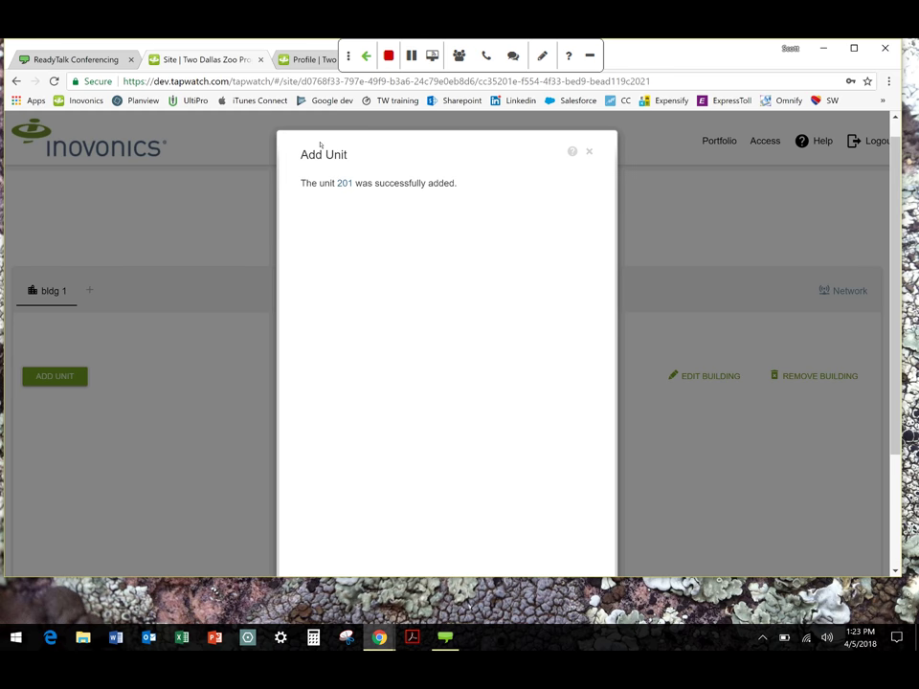
scroll(539, 476, "down", 2)
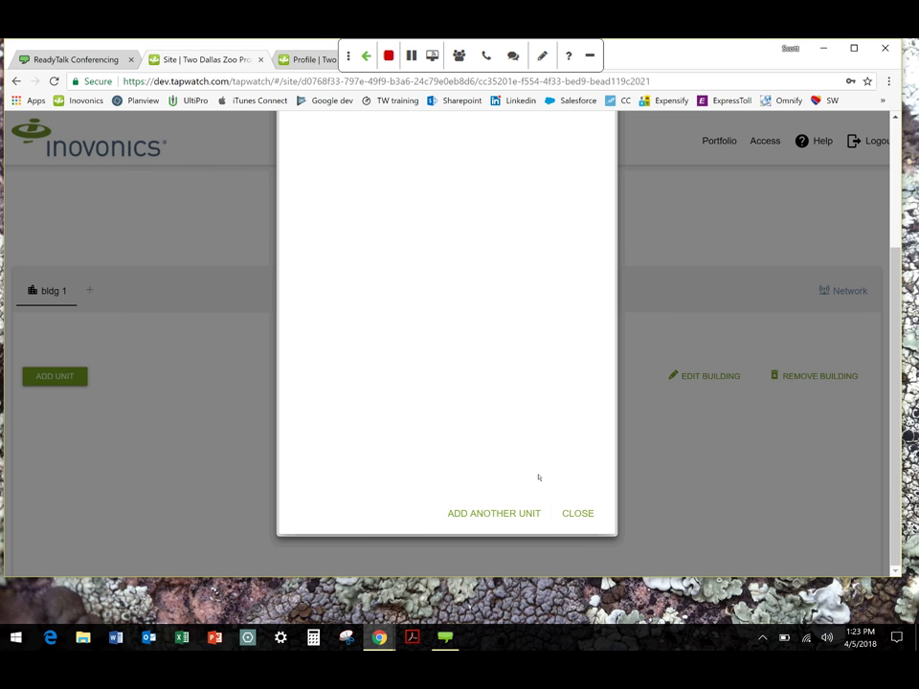
Close the unit-added confirmation so Unit - 201 shows under bldg 1
left_click(578, 514)
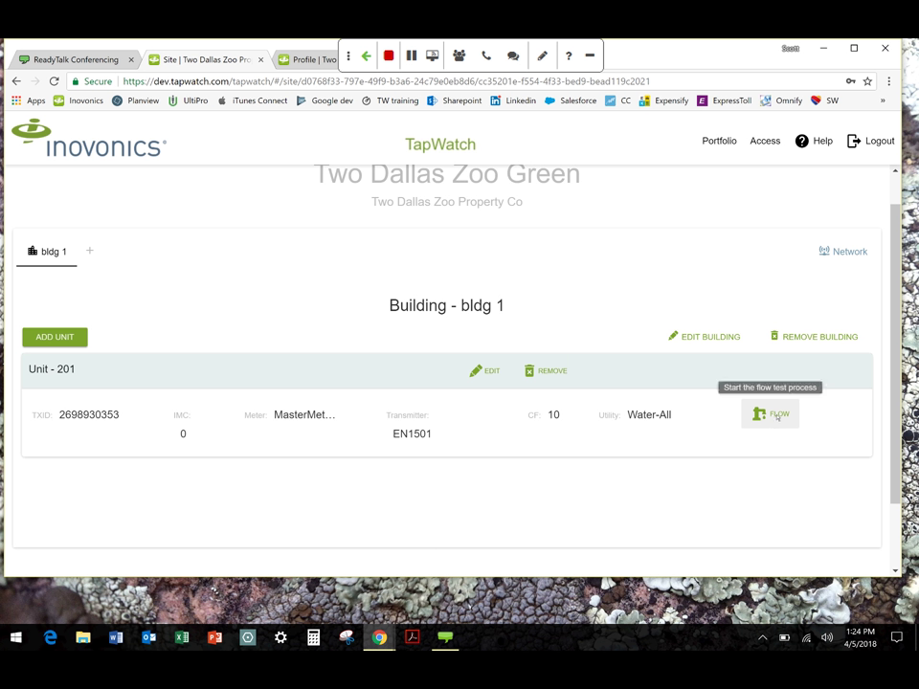
left_click(777, 414)
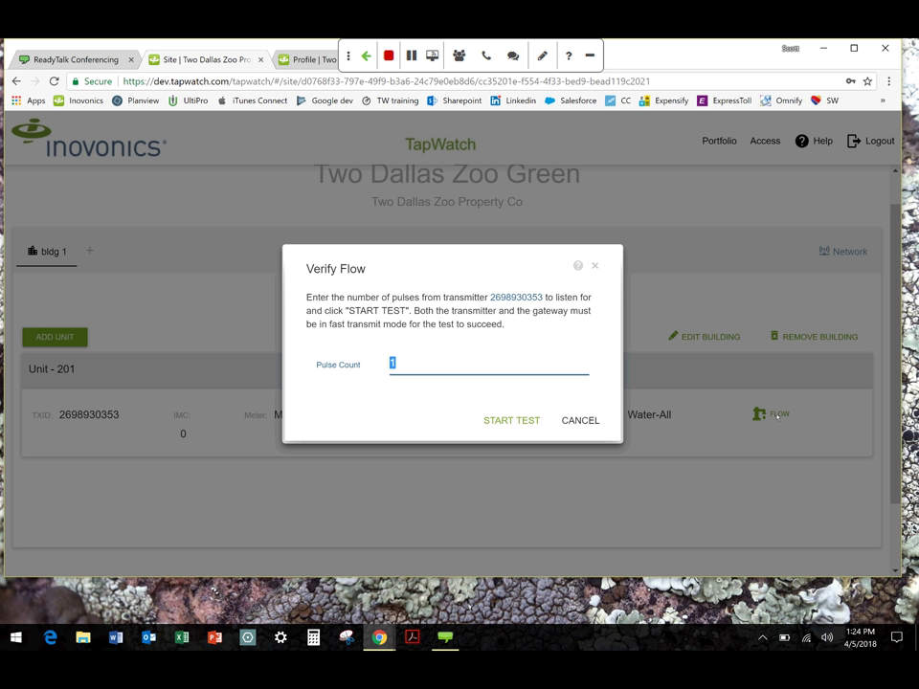
left_click(511, 423)
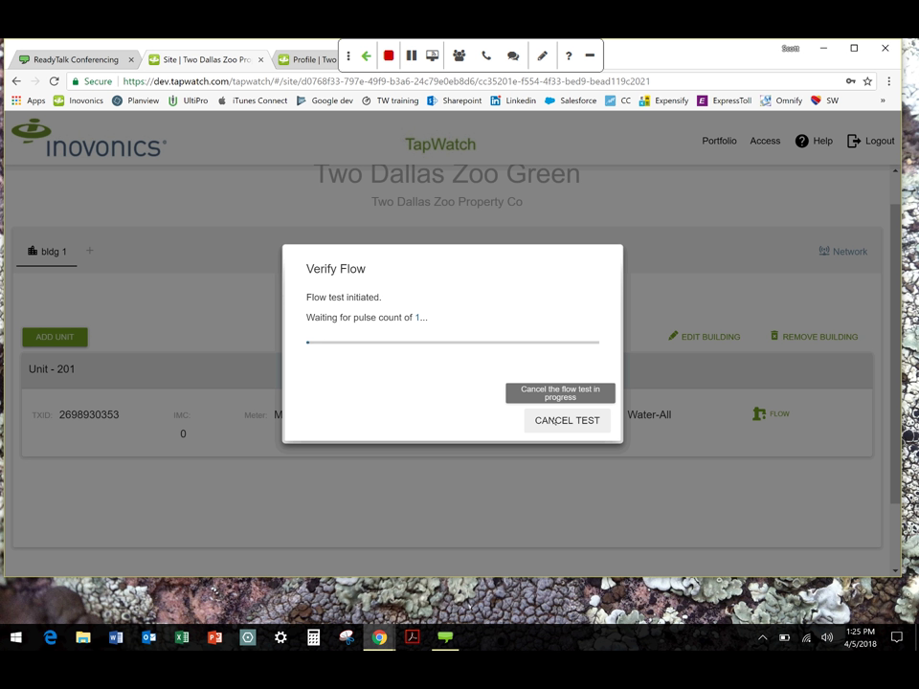
left_click(555, 422)
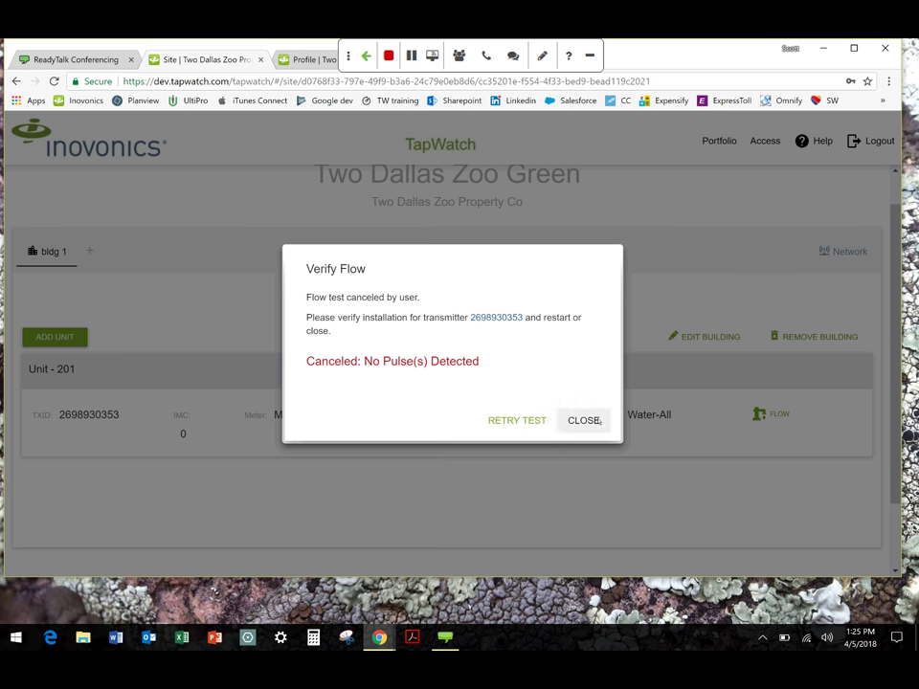
left_click(597, 421)
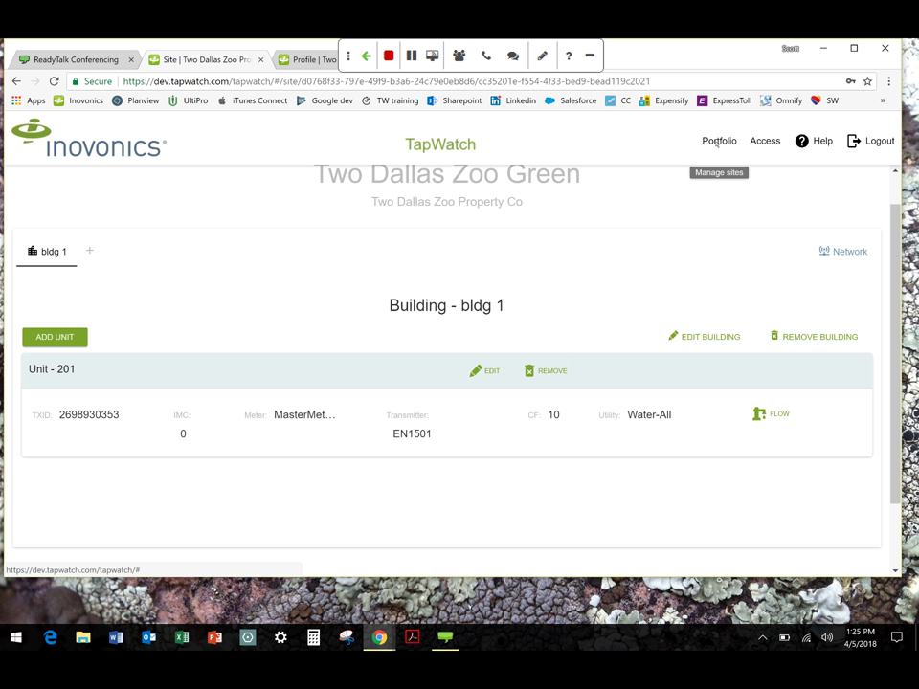
Export the Two Dallas Zoo Green configuration from the portfolio as 2DZG_config
left_click(717, 142)
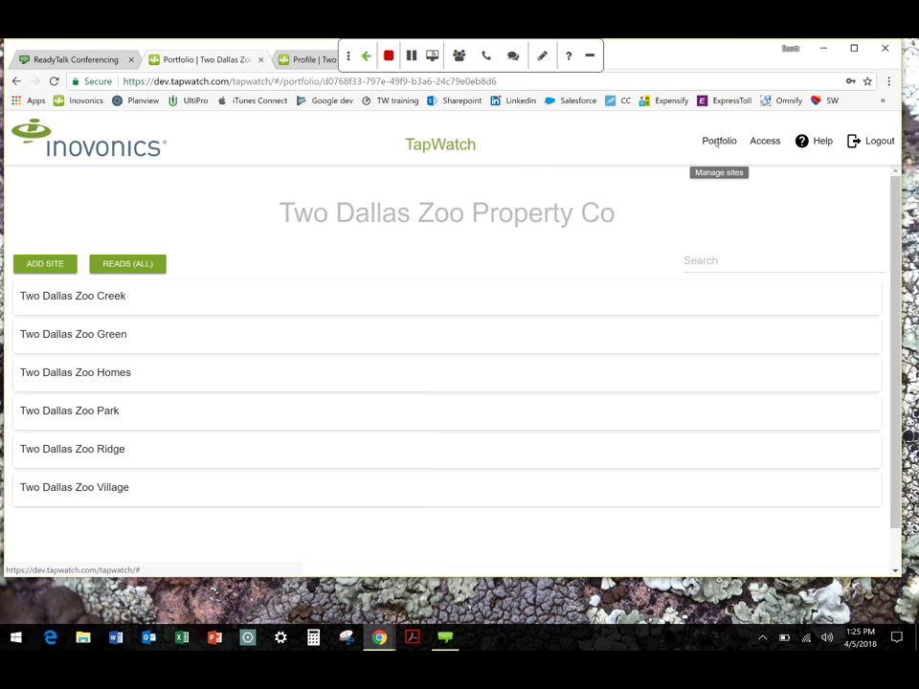
mouse_move(102, 343)
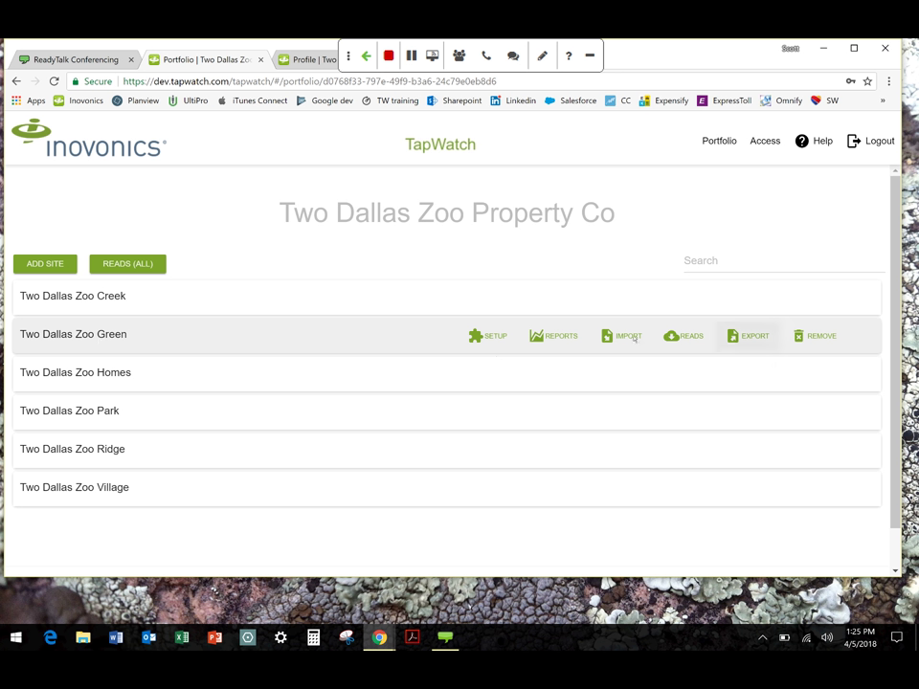
left_click(752, 336)
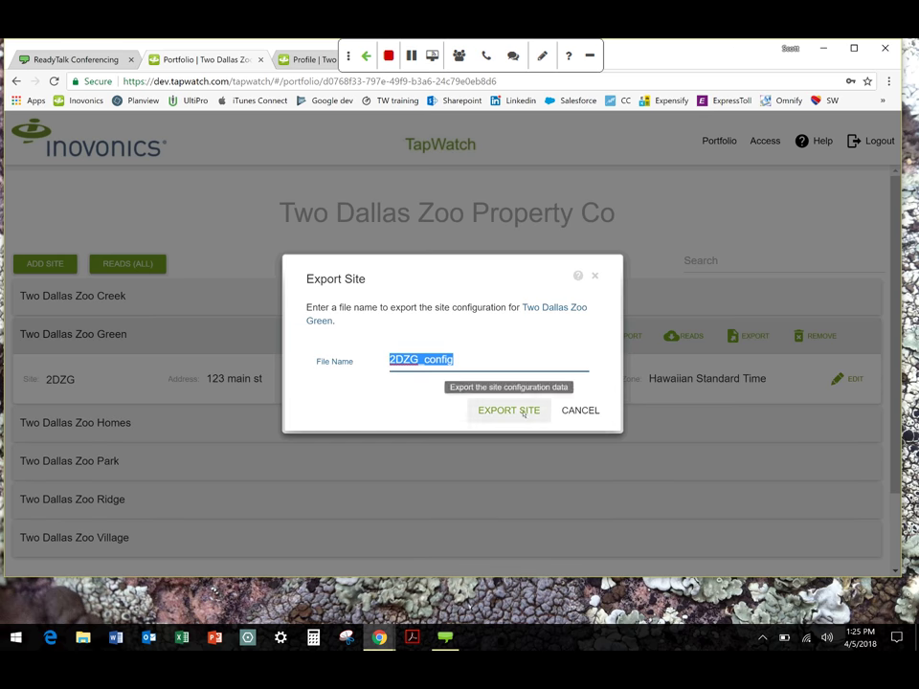
left_click(523, 411)
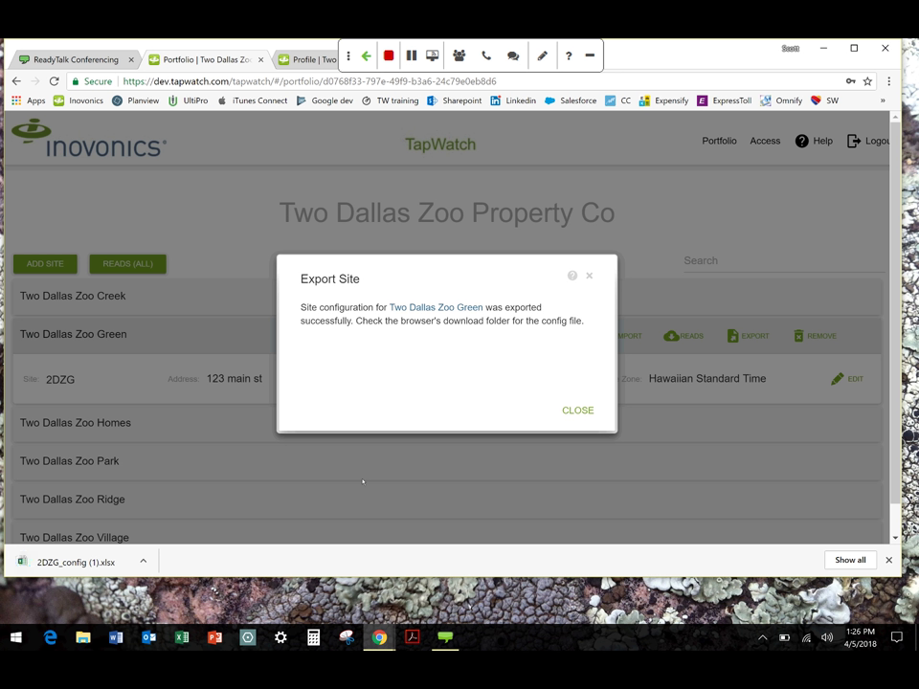
left_click(577, 410)
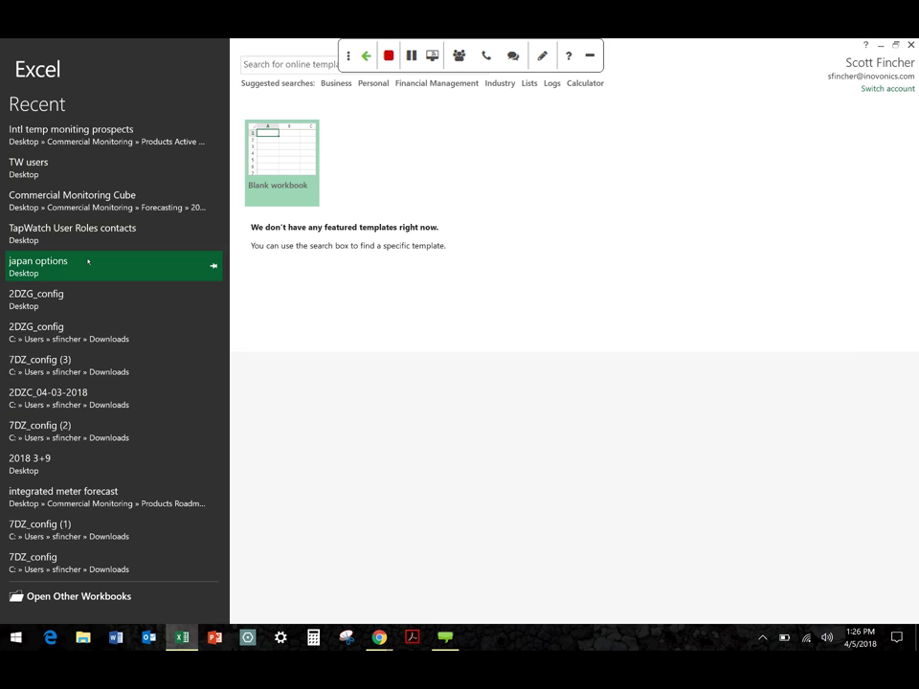
Open 2DZG_config in Excel, browse Buildings and Units, and select Meters_Transmitters rows down to 33
left_click(59, 298)
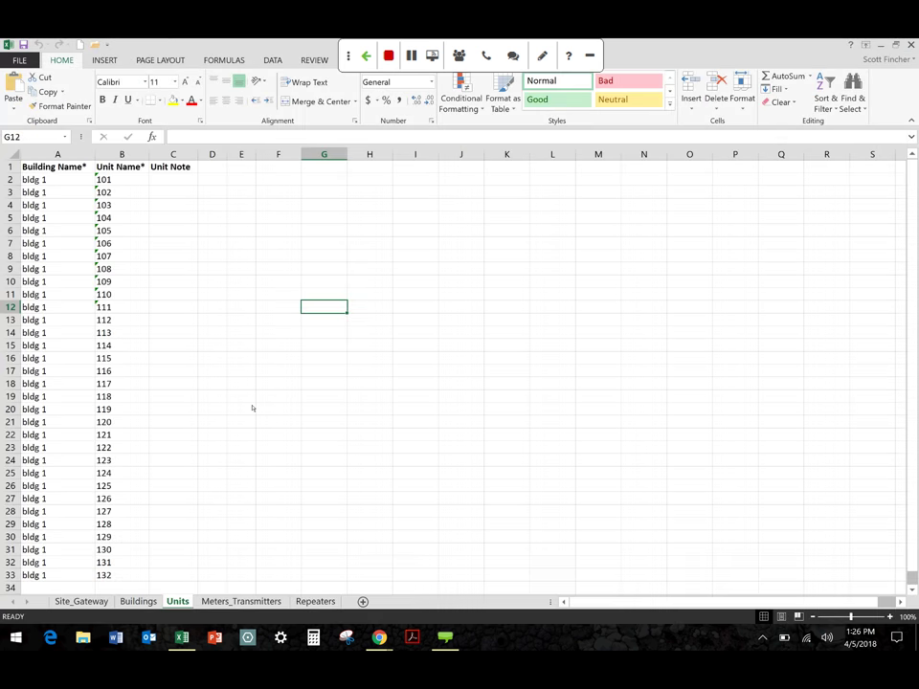
left_click(137, 601)
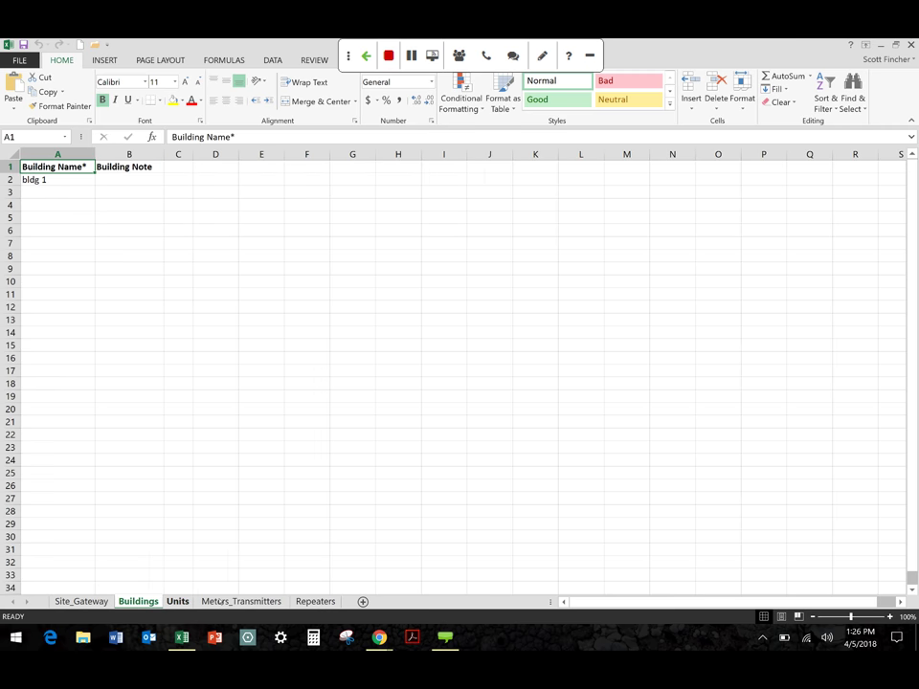
left_click(178, 601)
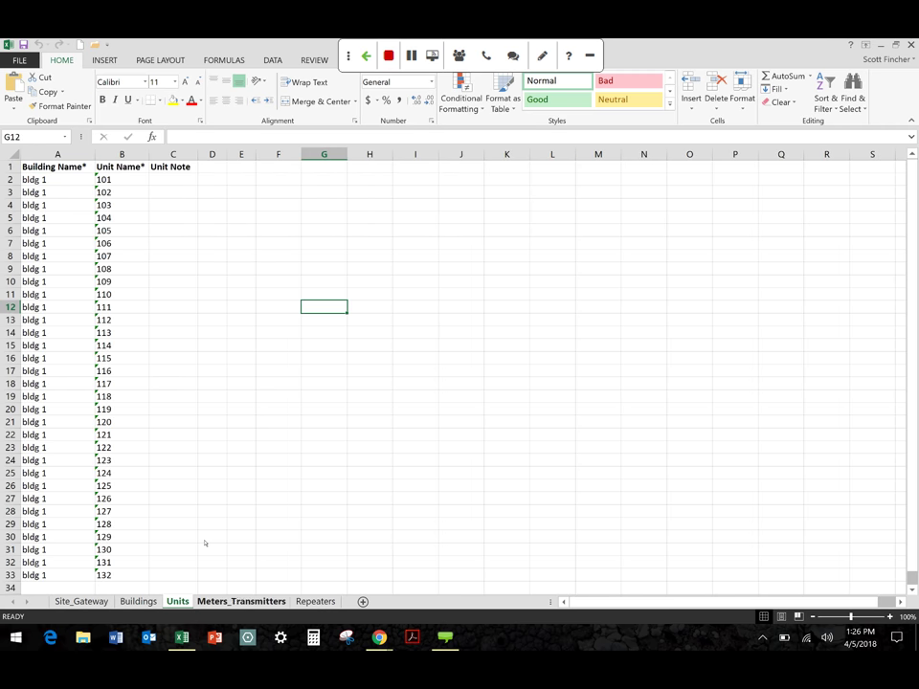
left_click(233, 598)
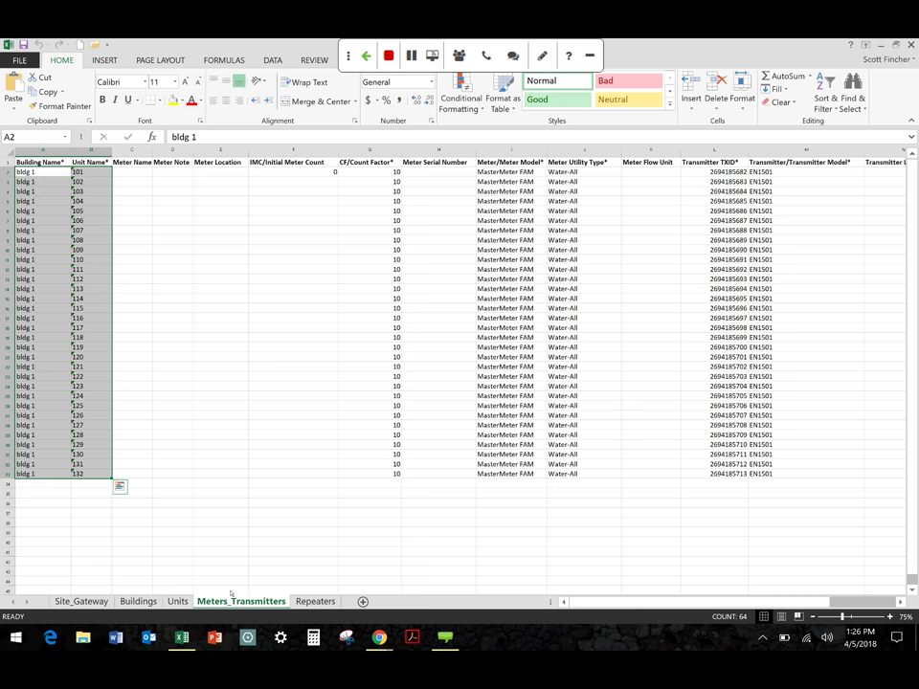
left_click(195, 482)
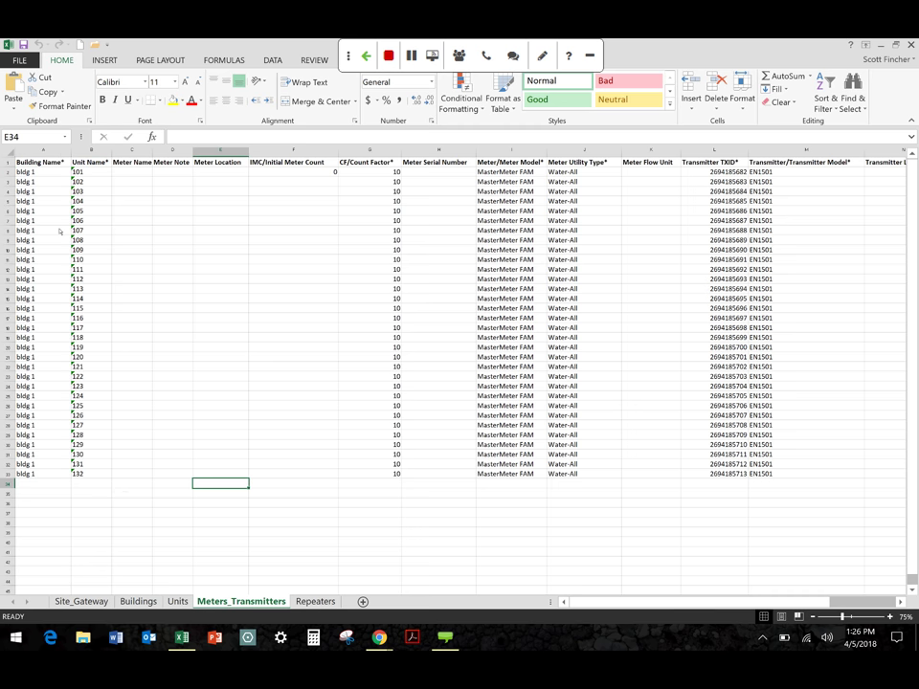
left_click_drag(7, 182, 5, 478)
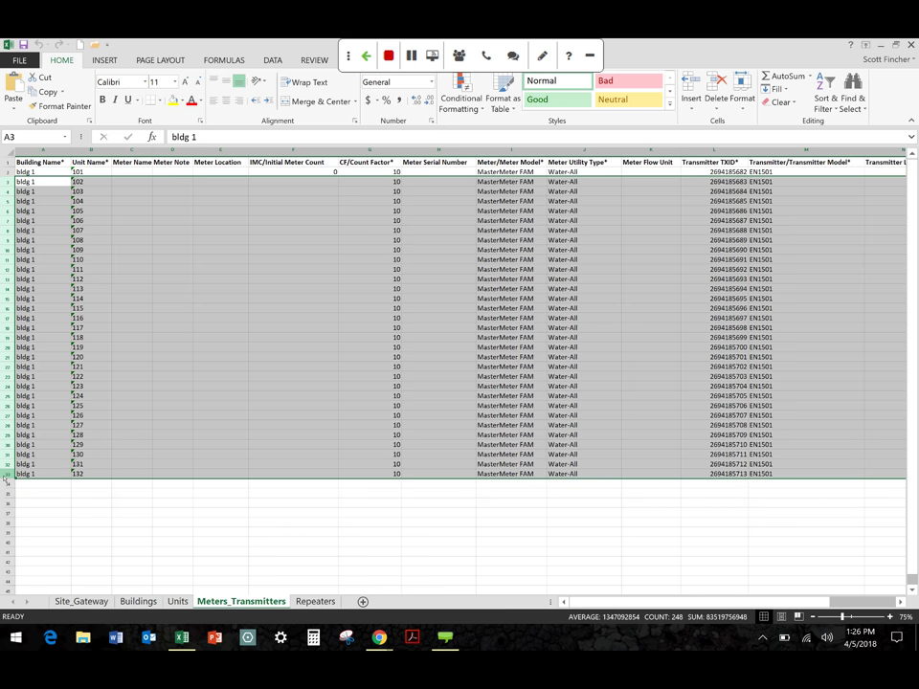
key("BackSpace")
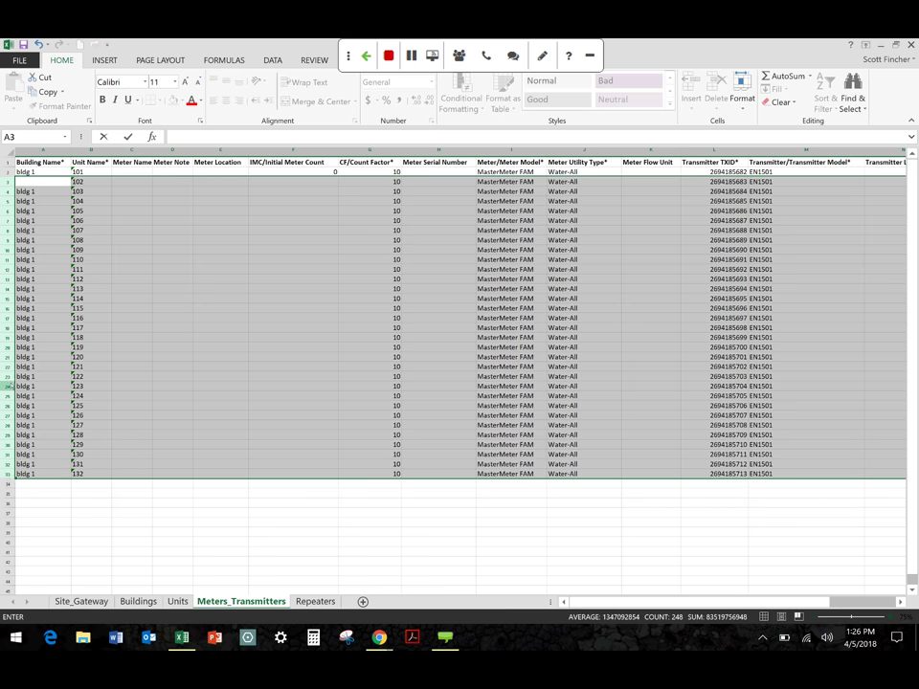
right_click(8, 386)
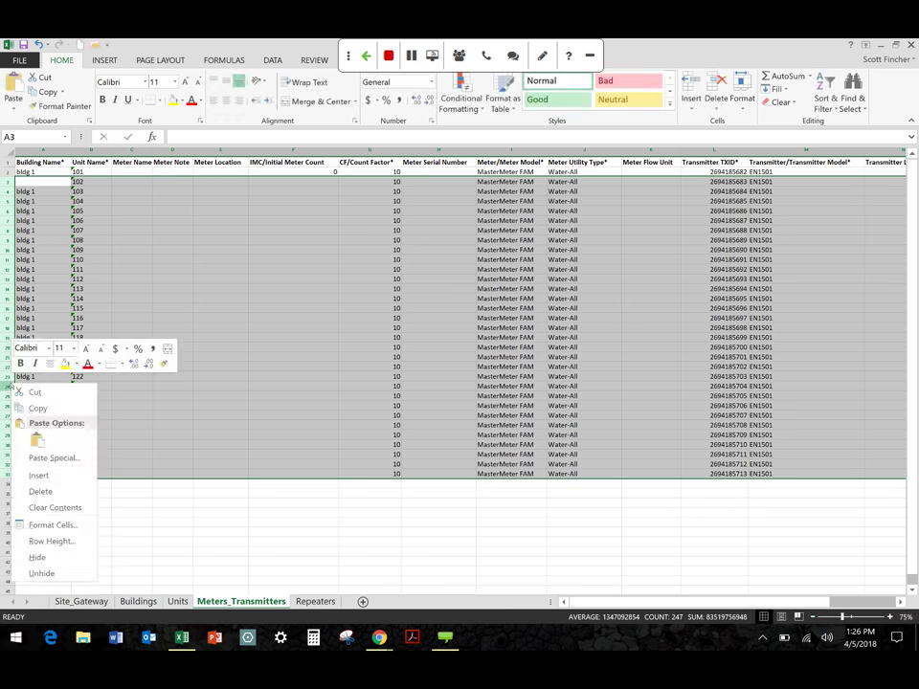
left_click(38, 507)
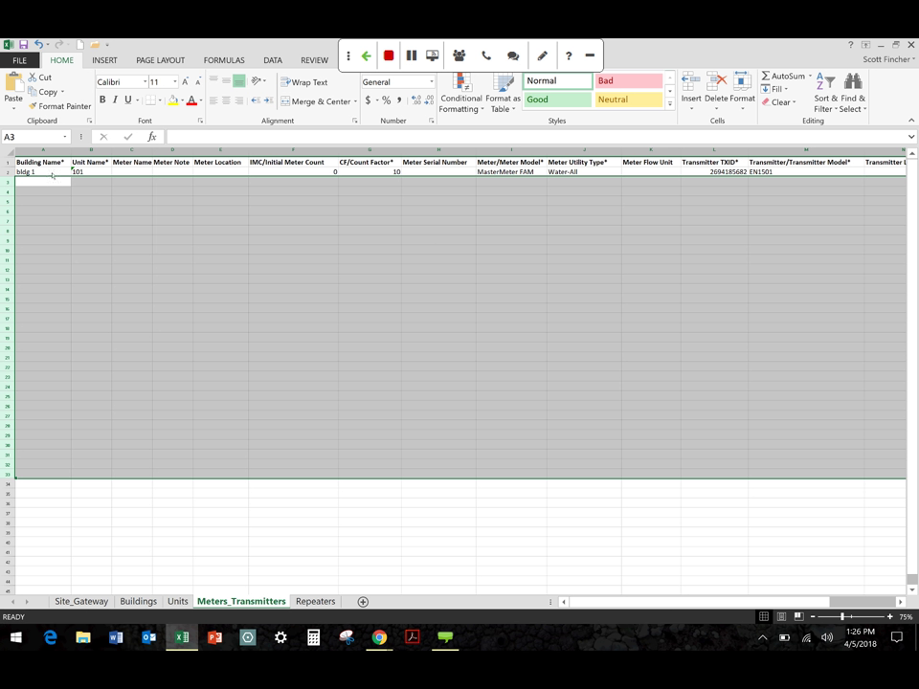
left_click(51, 174)
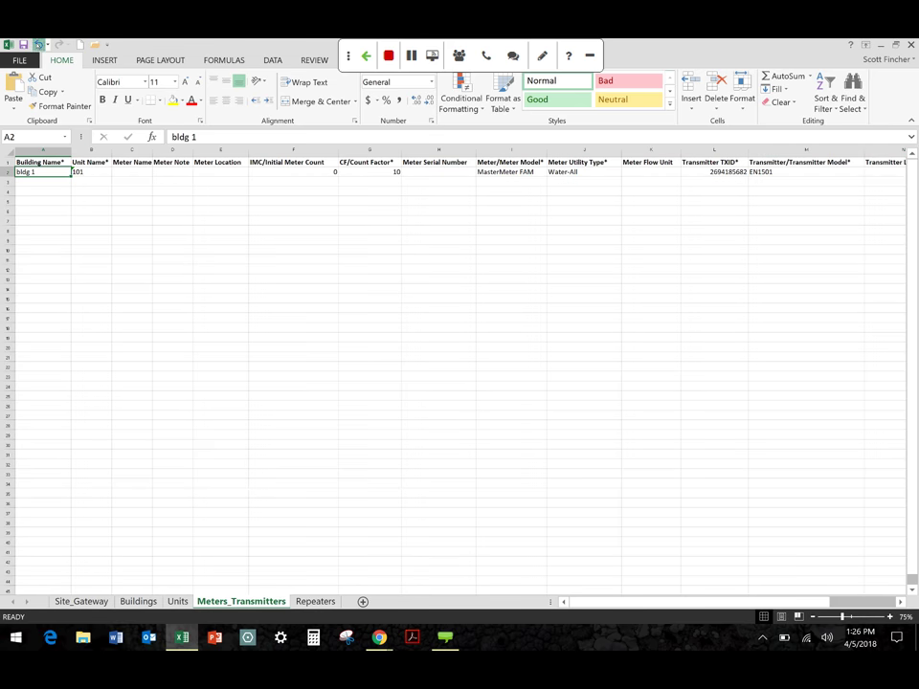
left_click(38, 45)
left_click(37, 174)
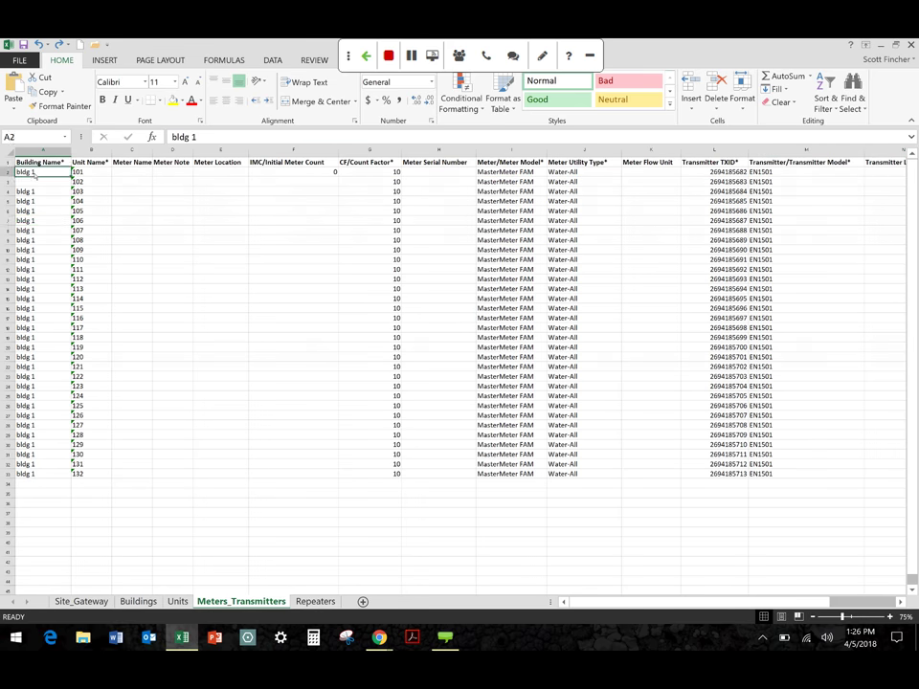
key("ctrl+c")
left_click(34, 184)
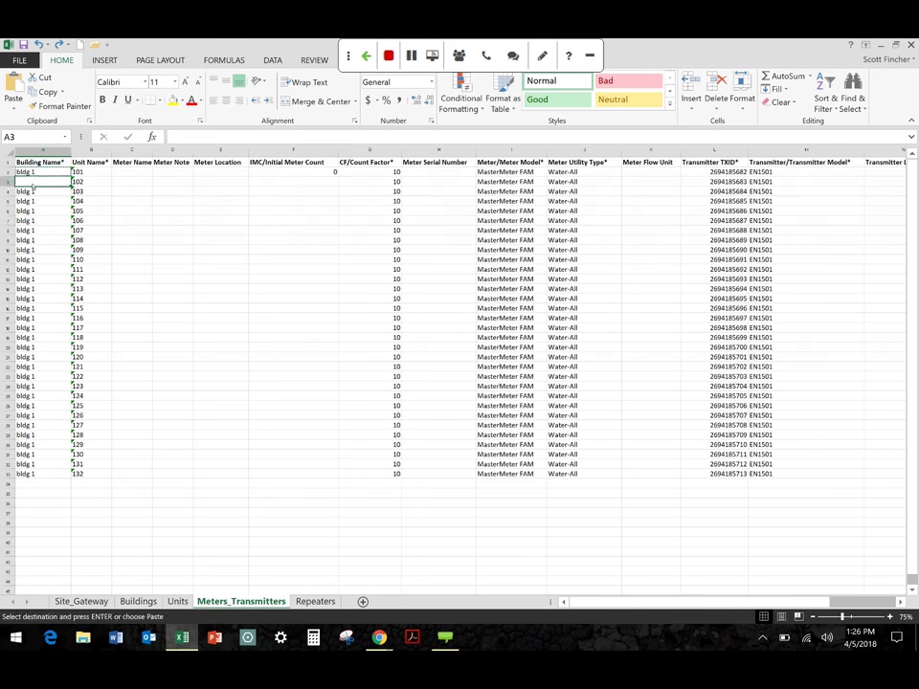
key("ctrl+v")
key("Right")
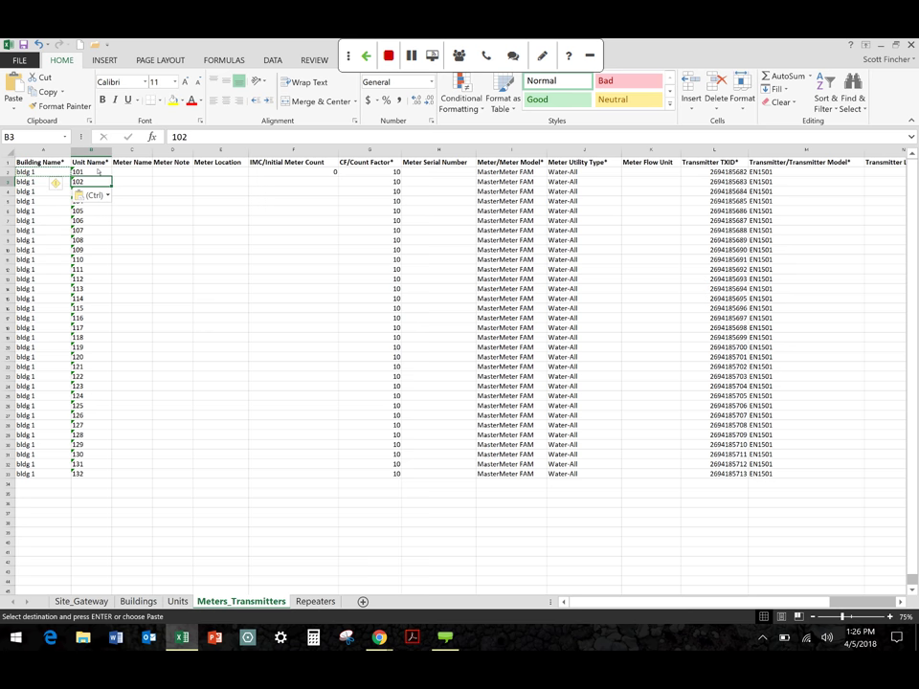
left_click_drag(98, 171, 105, 477)
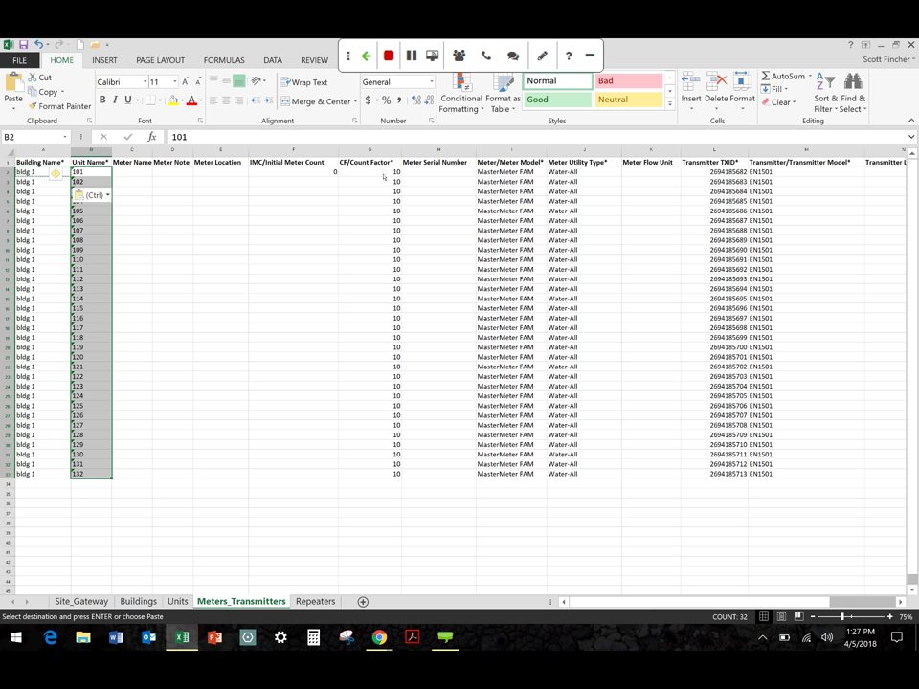
left_click(383, 174)
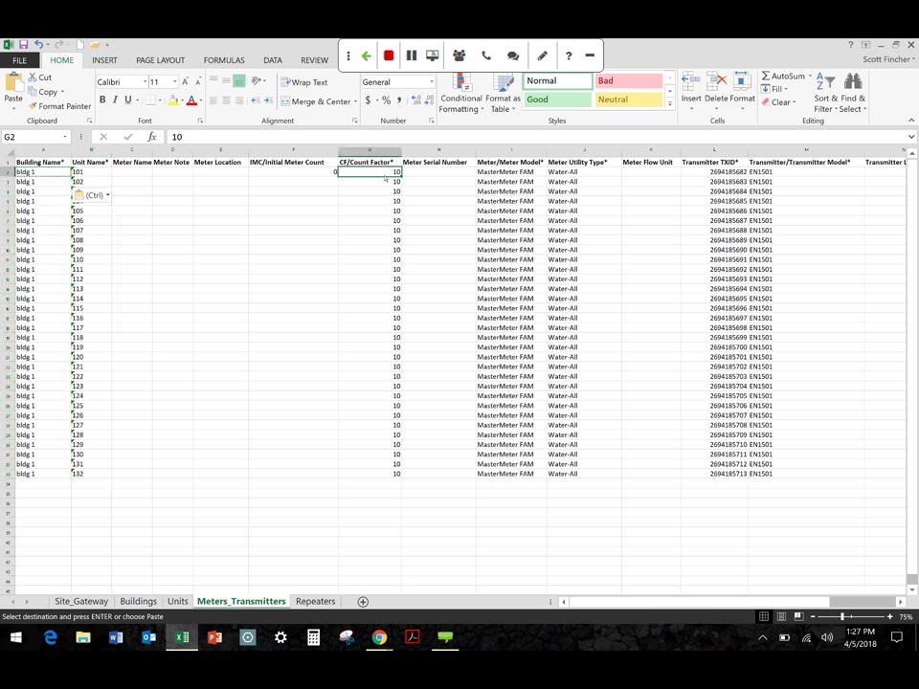
left_click(511, 172)
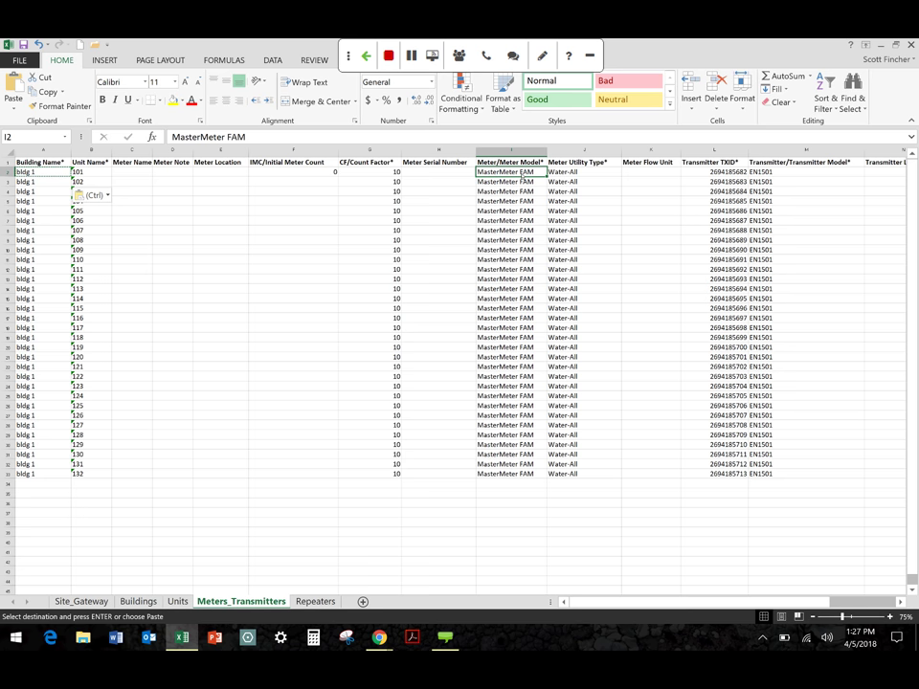
key("Right")
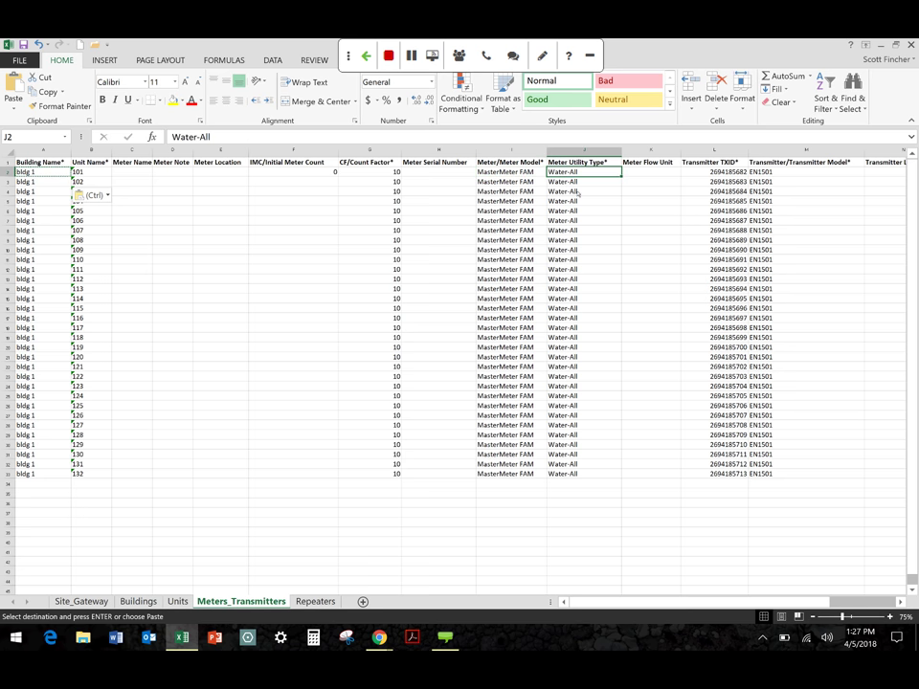
left_click(786, 174)
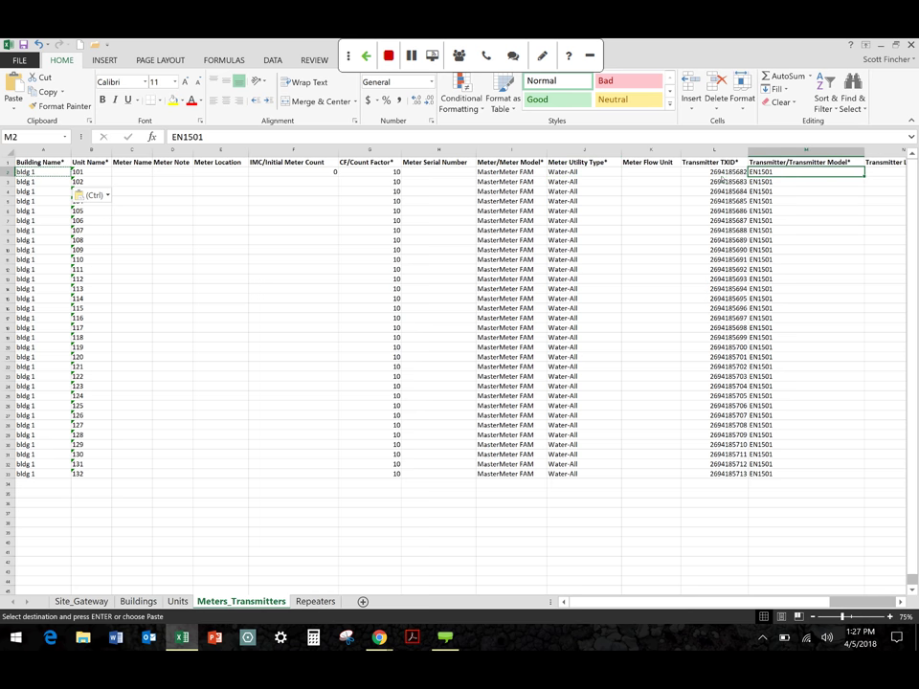
left_click(718, 172)
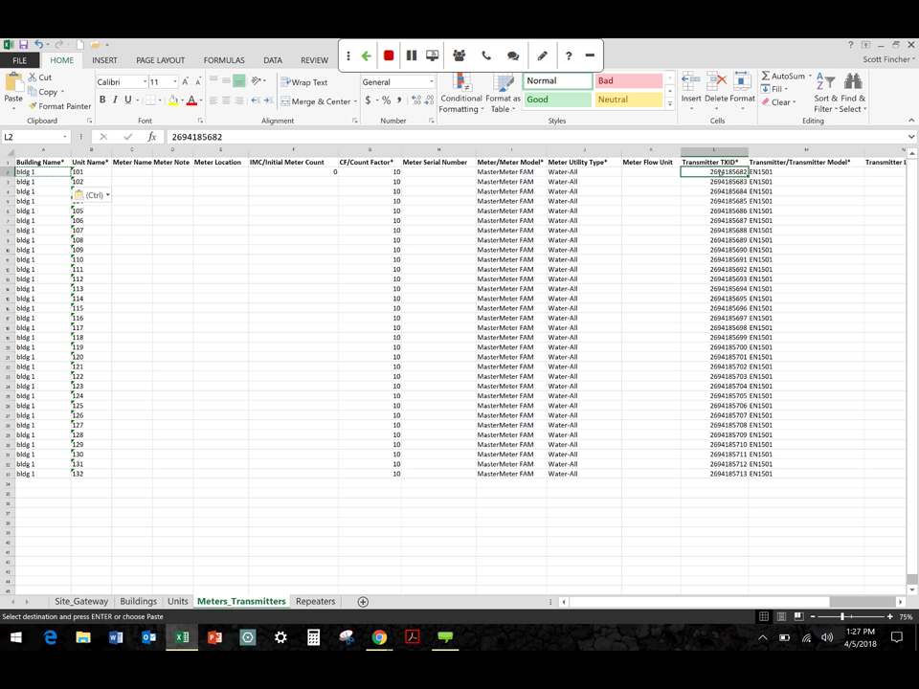
left_click_drag(716, 181, 716, 454)
left_click_drag(730, 240, 727, 475)
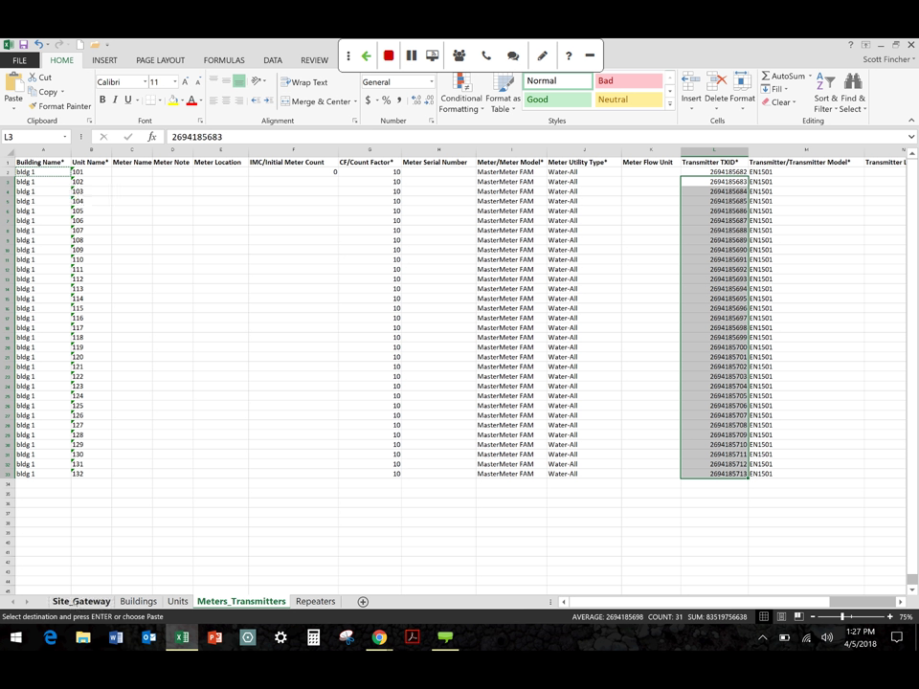
Browse the Site_Gateway, Buildings, Units, Meters_Transmitters and Repeaters sheets, then return to the TapWatch browser
left_click(80, 601)
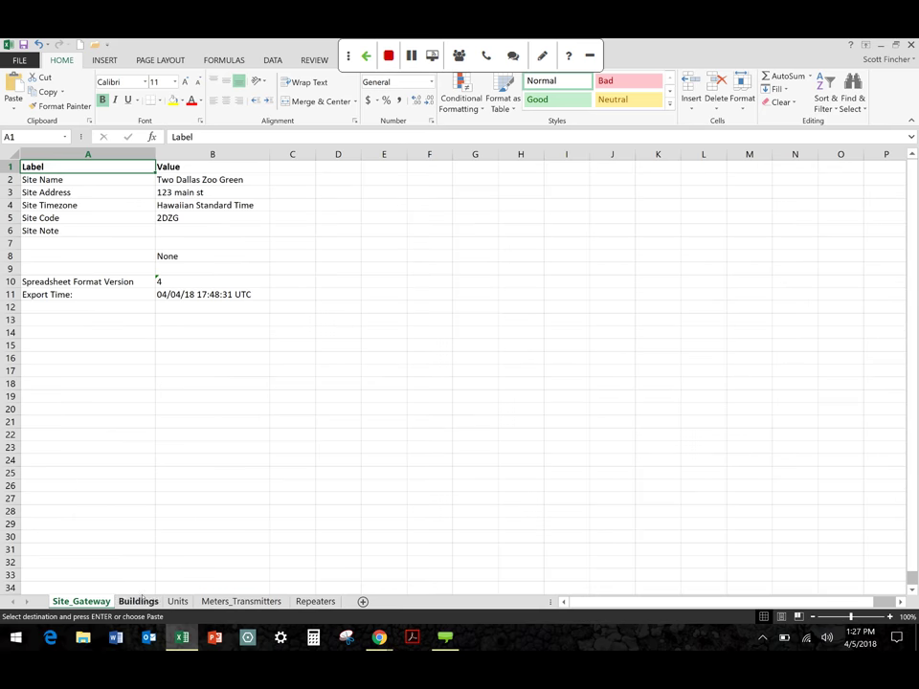
left_click(139, 602)
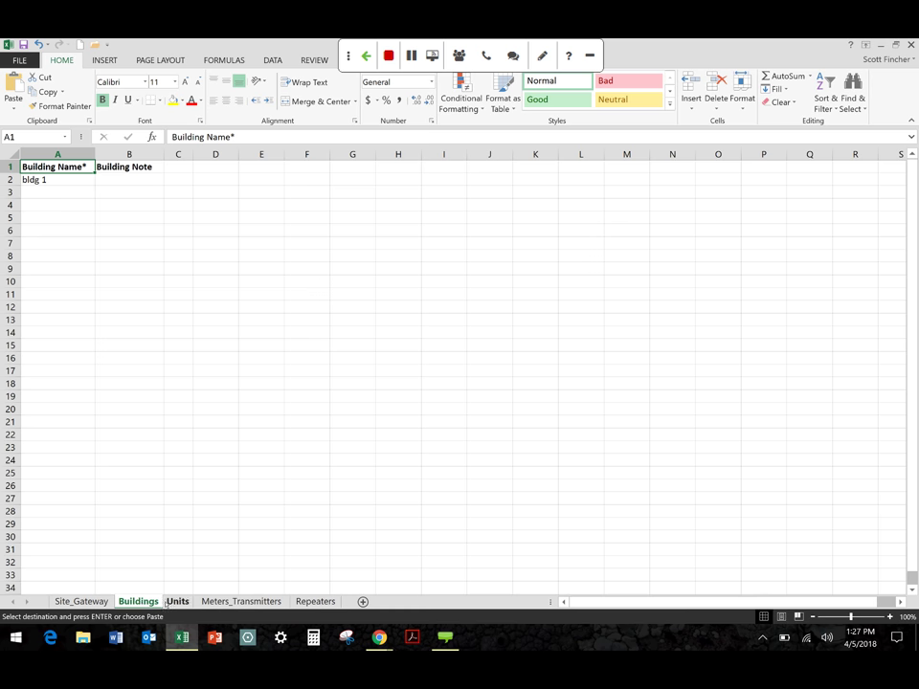
left_click(177, 601)
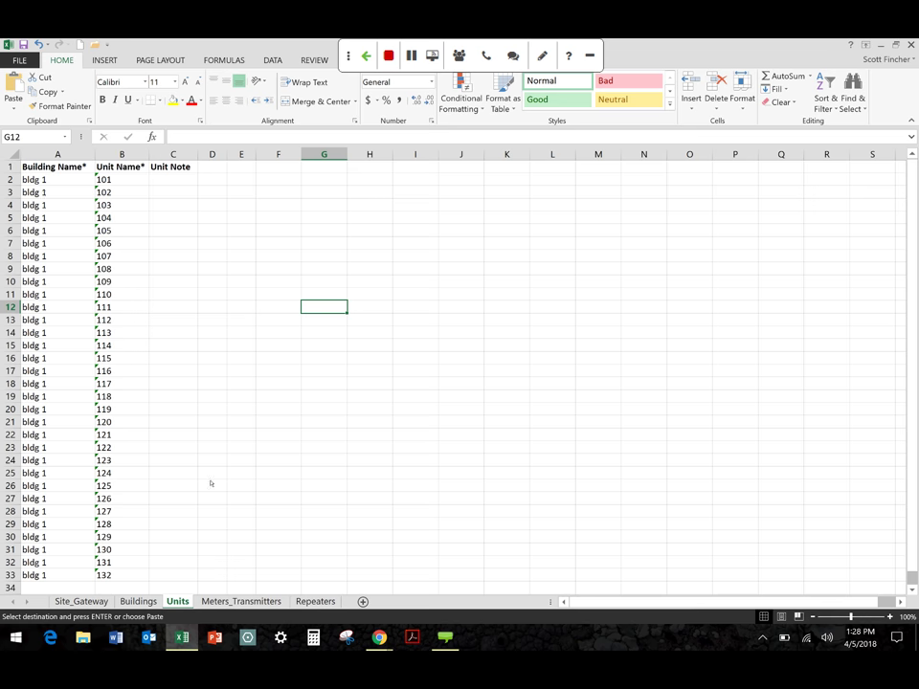
left_click(243, 601)
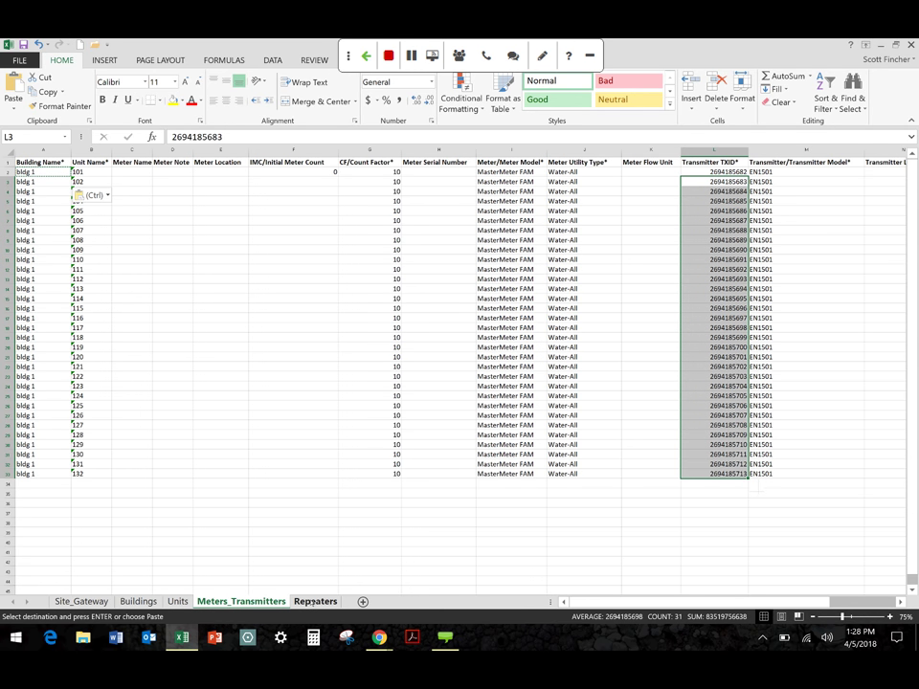
left_click(312, 601)
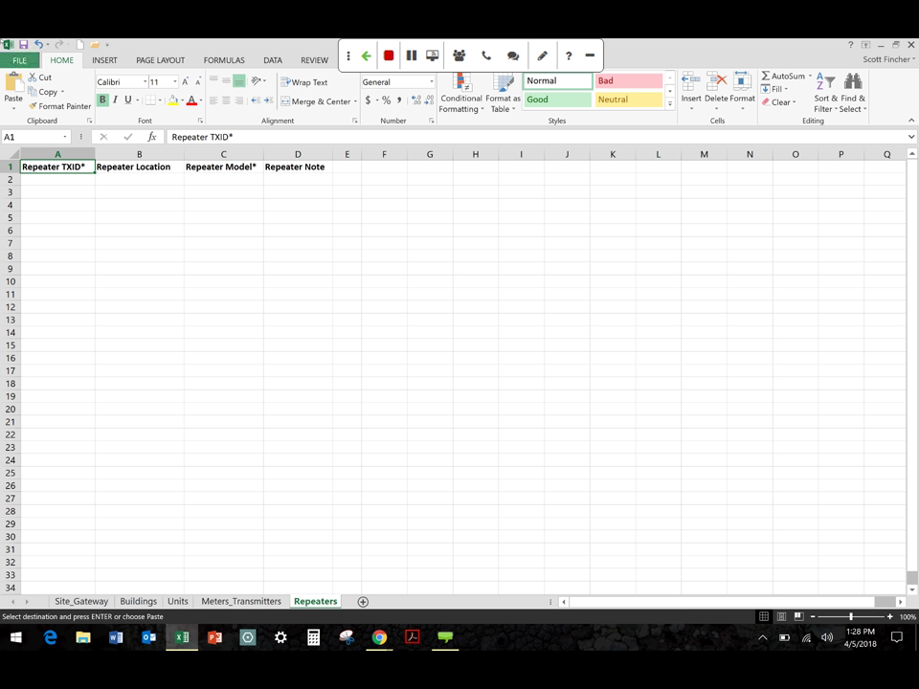
key("Escape")
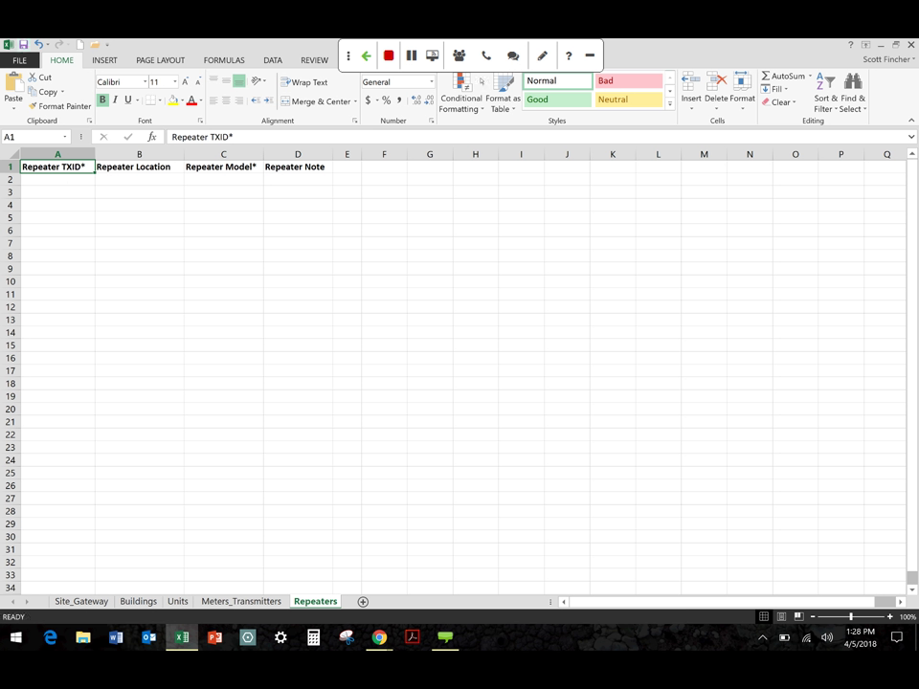
key("alt+Tab")
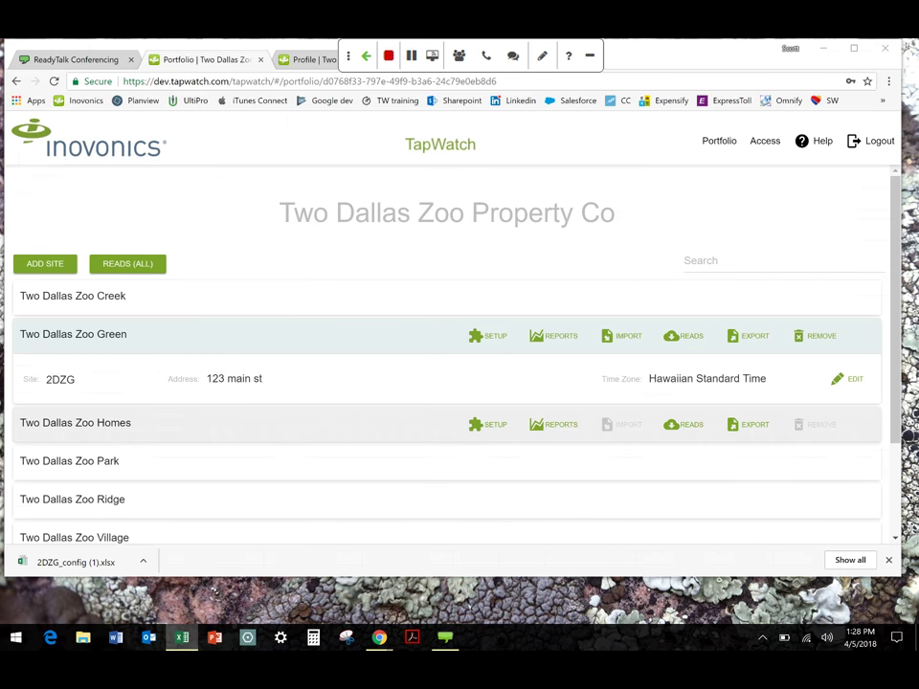
Import the 2DZG_config workbook into Two Dallas Zoo Green and close the success message
left_click(620, 337)
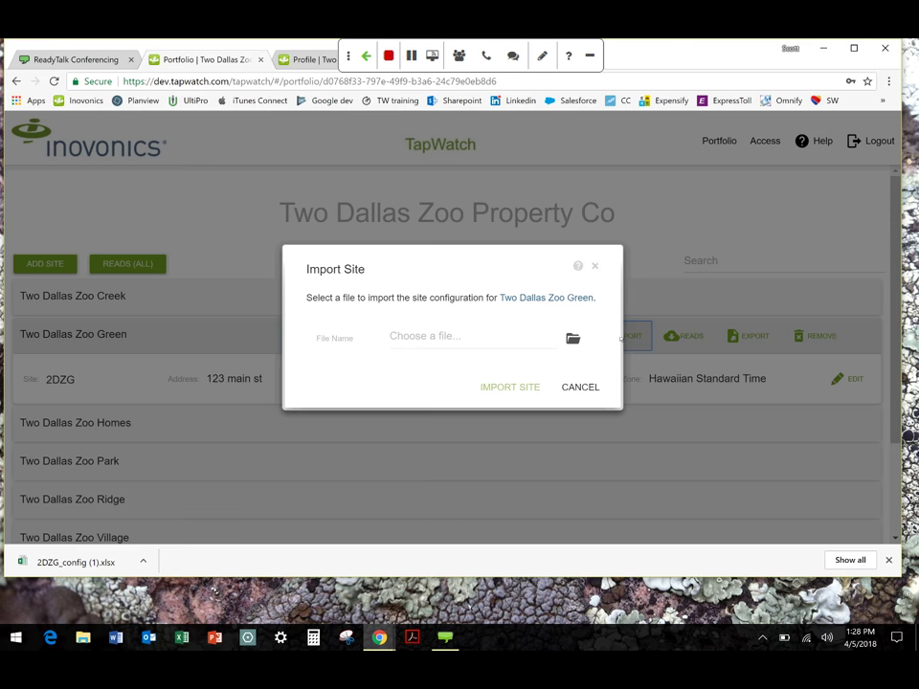
left_click(468, 334)
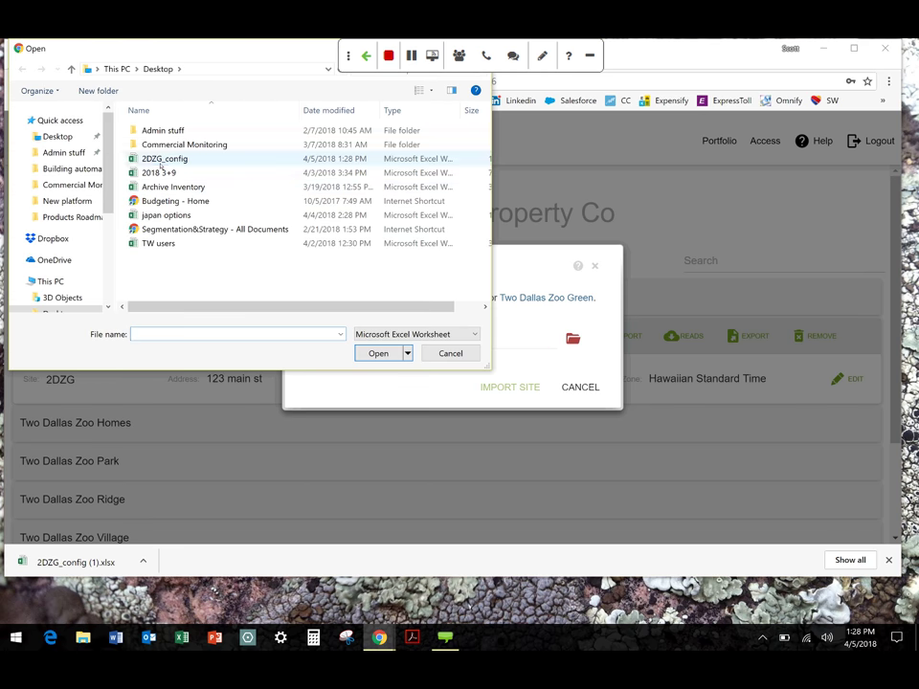
left_click(161, 160)
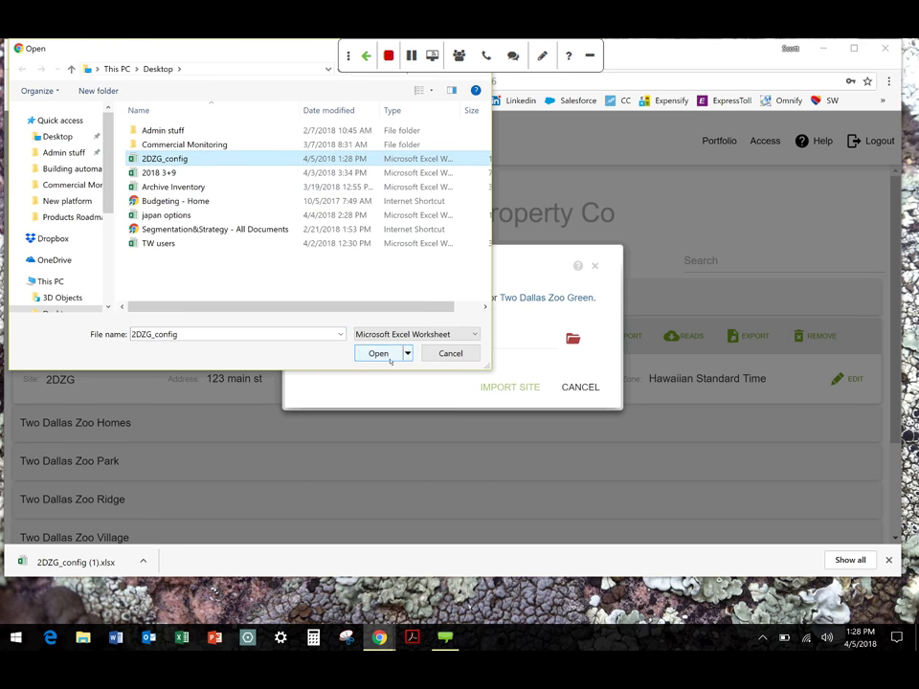
left_click(387, 356)
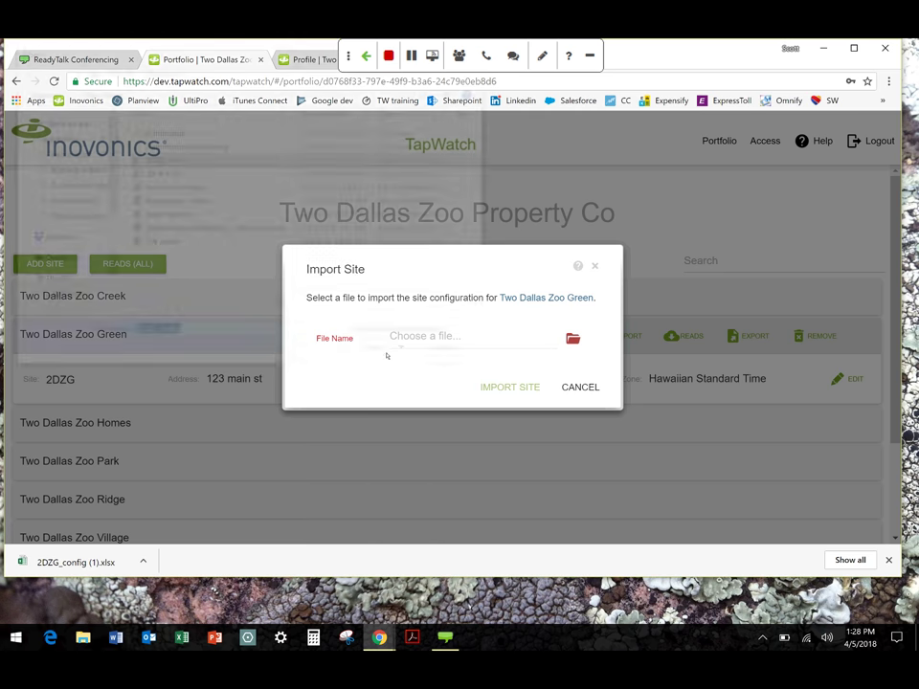
left_click(510, 388)
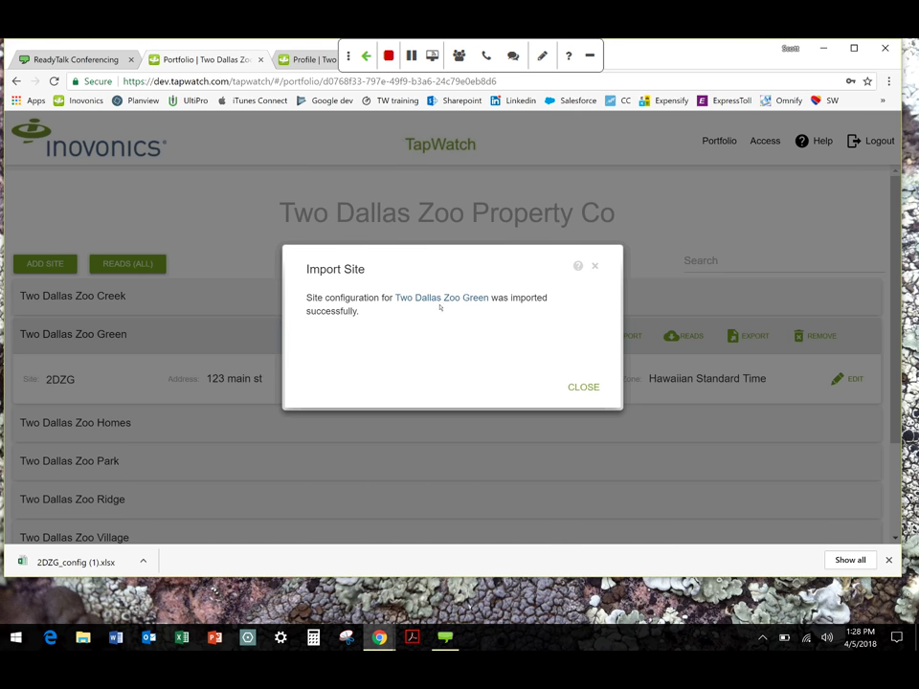
left_click(583, 388)
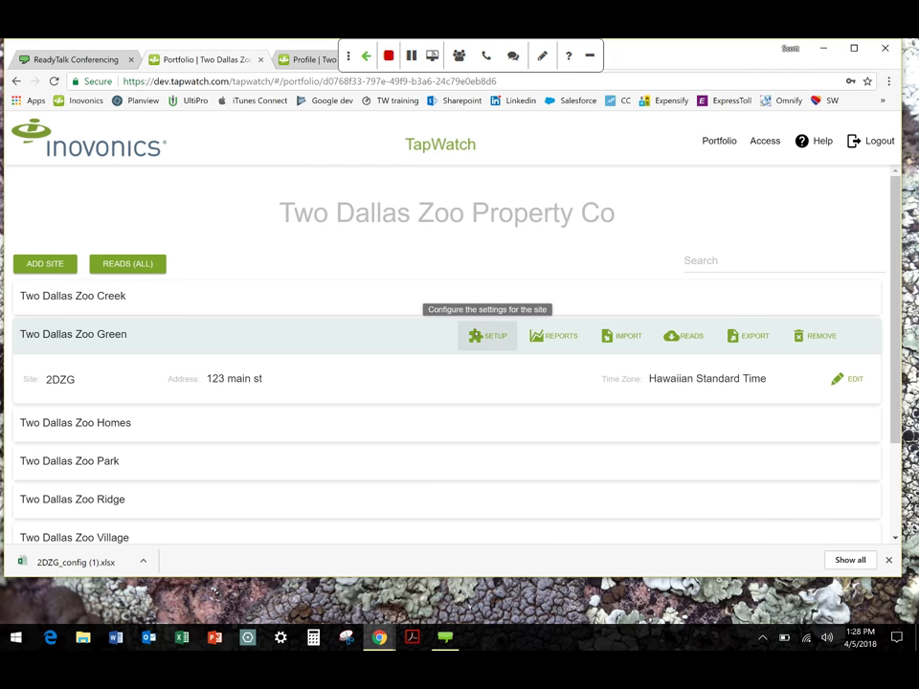
Open Two Dallas Zoo Green's bldg 1 page and inspect Unit - 108's meter details
left_click(475, 334)
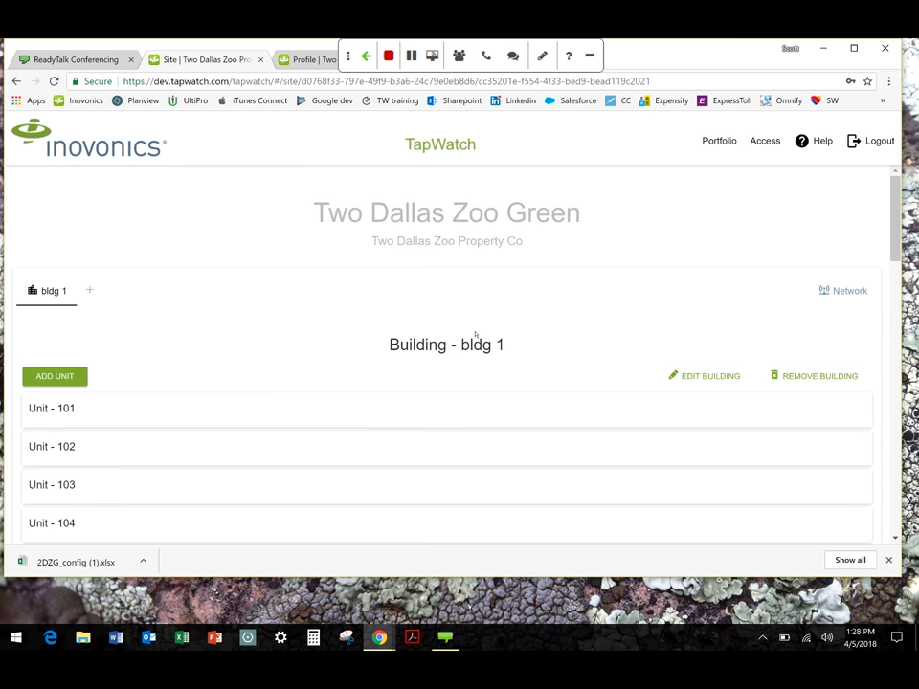
scroll(106, 440, "down", 4)
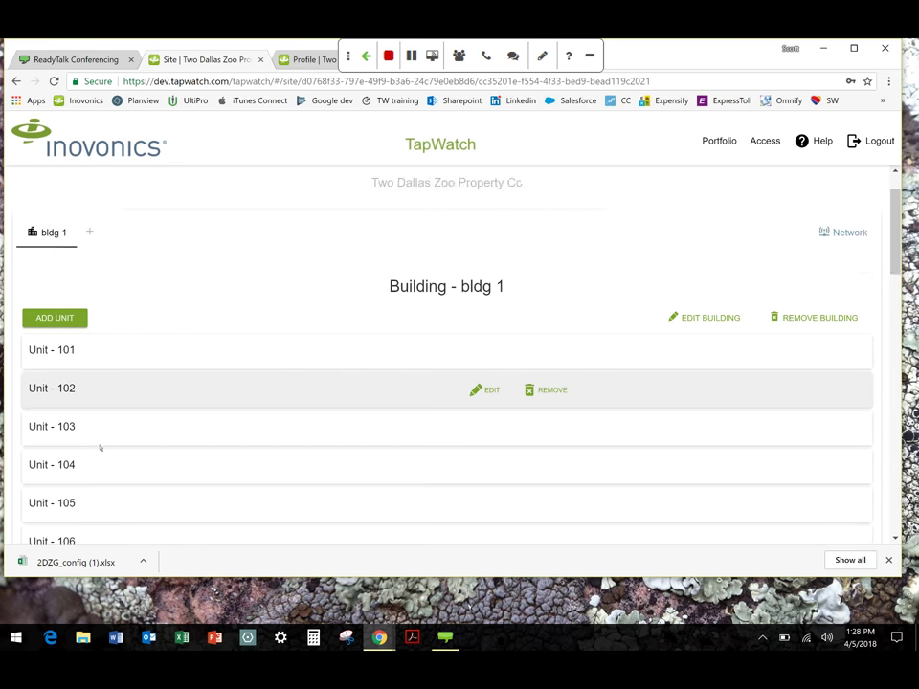
left_click(67, 346)
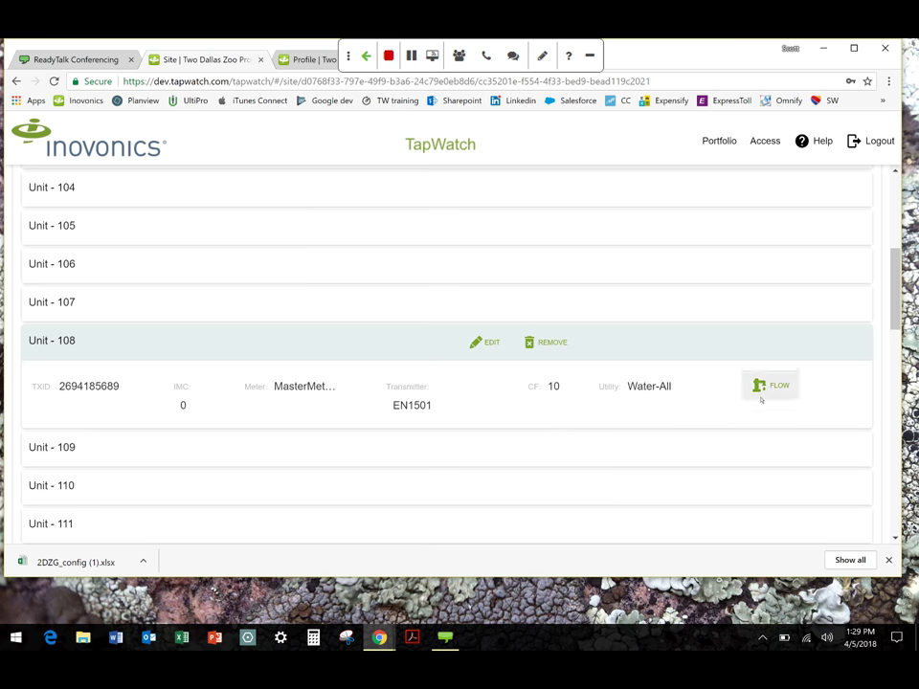
left_click(52, 342)
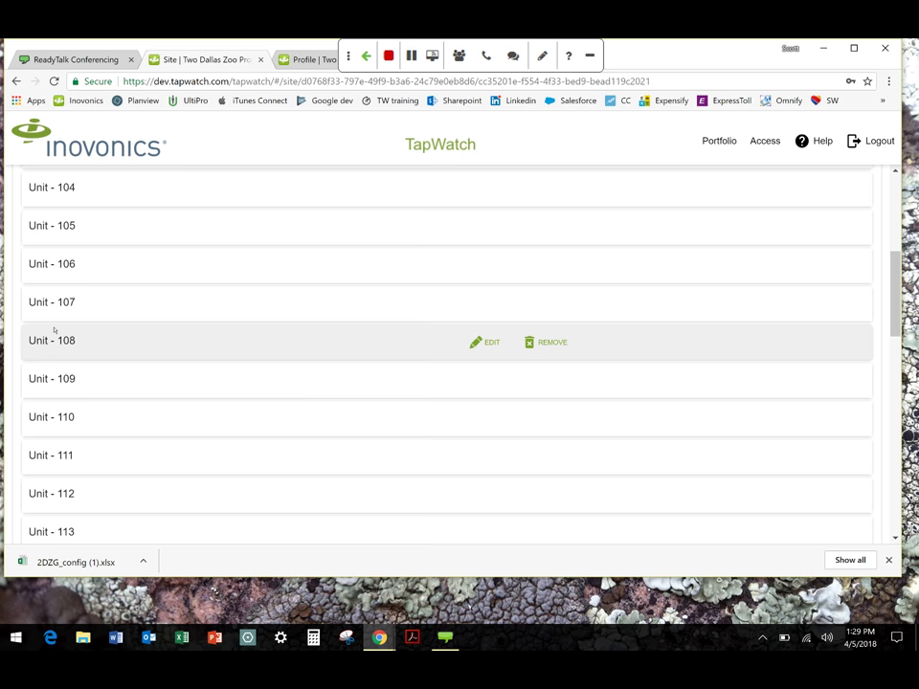
scroll(48, 306, "up", 3)
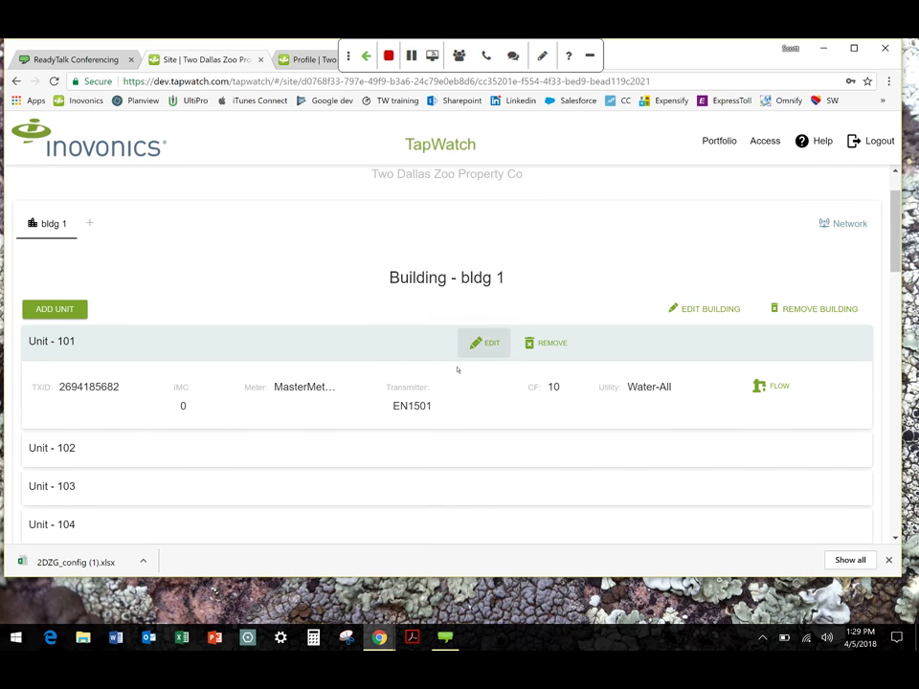
Edit Unit - 101's initial meter count and save the change
left_click(486, 344)
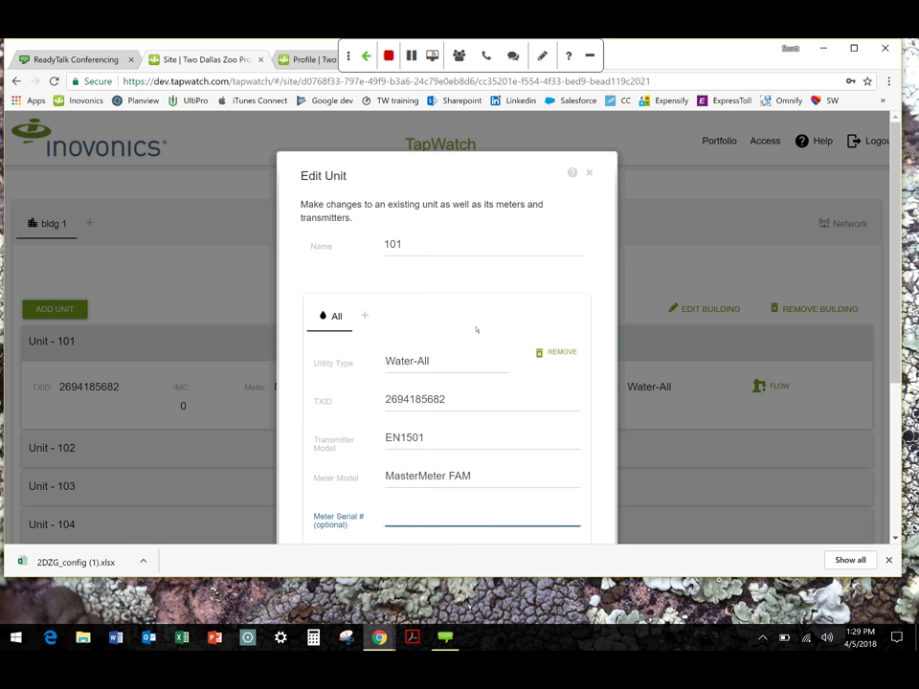
scroll(476, 328, "down", 3)
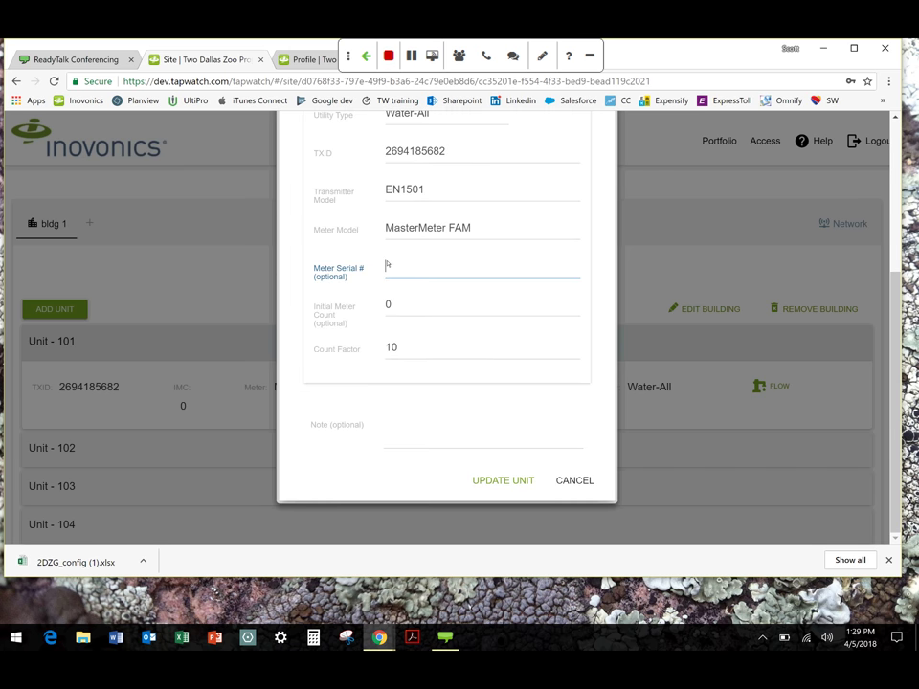
left_click(392, 305)
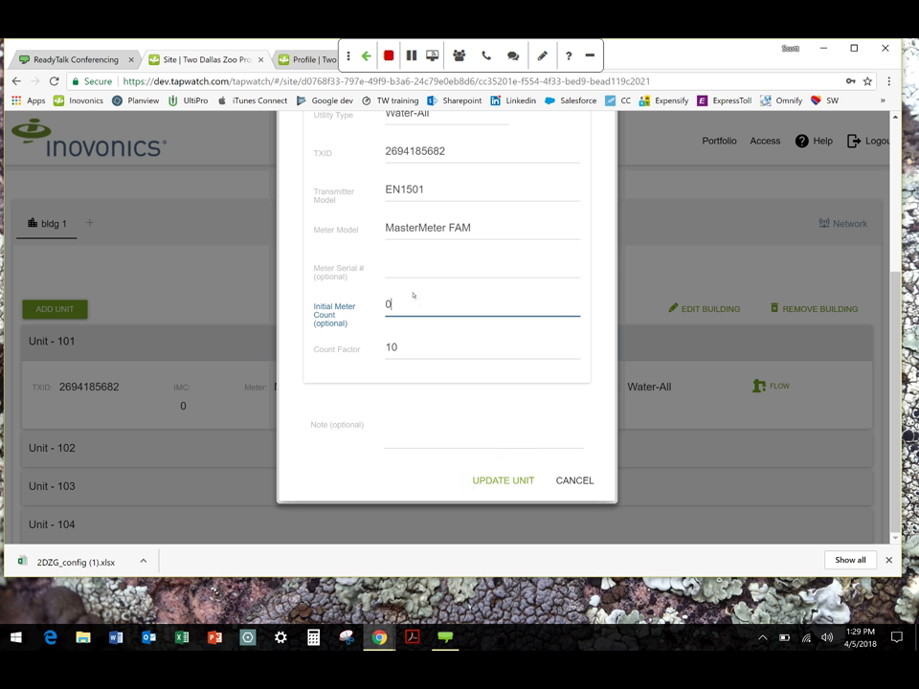
left_click(537, 482)
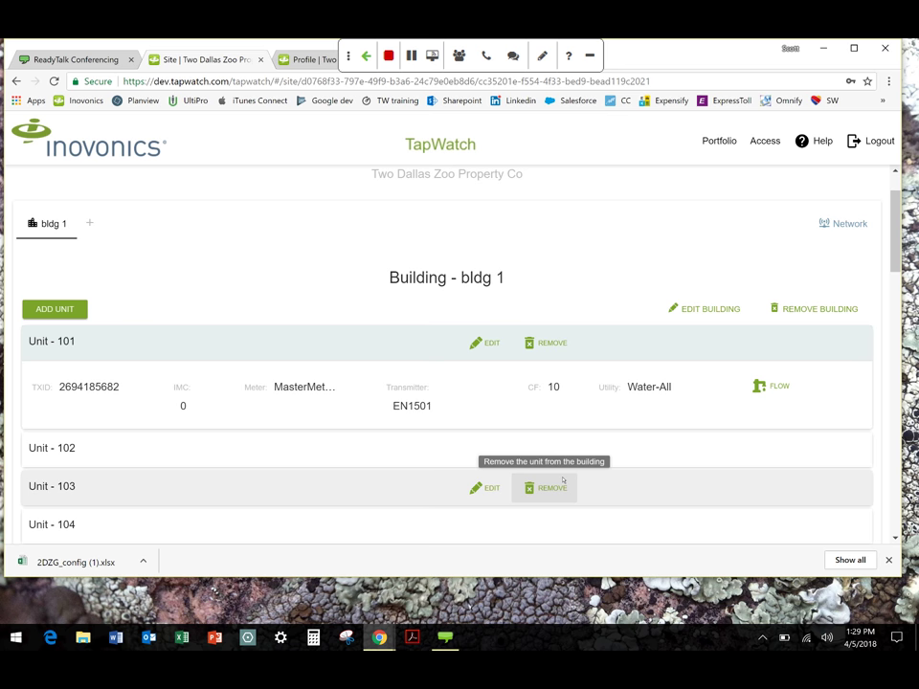
Open the new-unit form for bldg 1, cancel it, and collapse Unit - 101
left_click(47, 309)
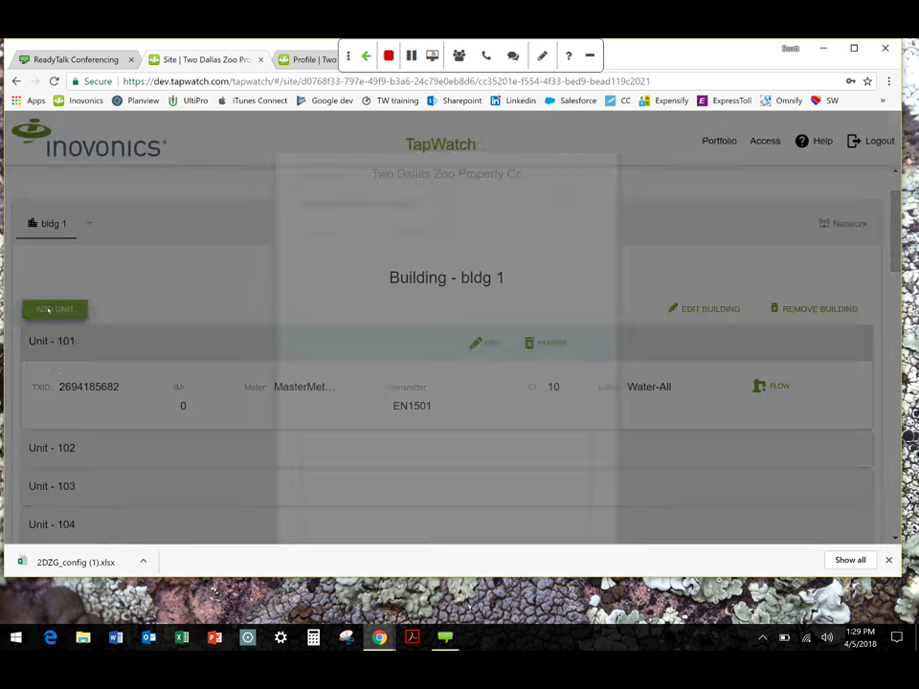
left_click(589, 173)
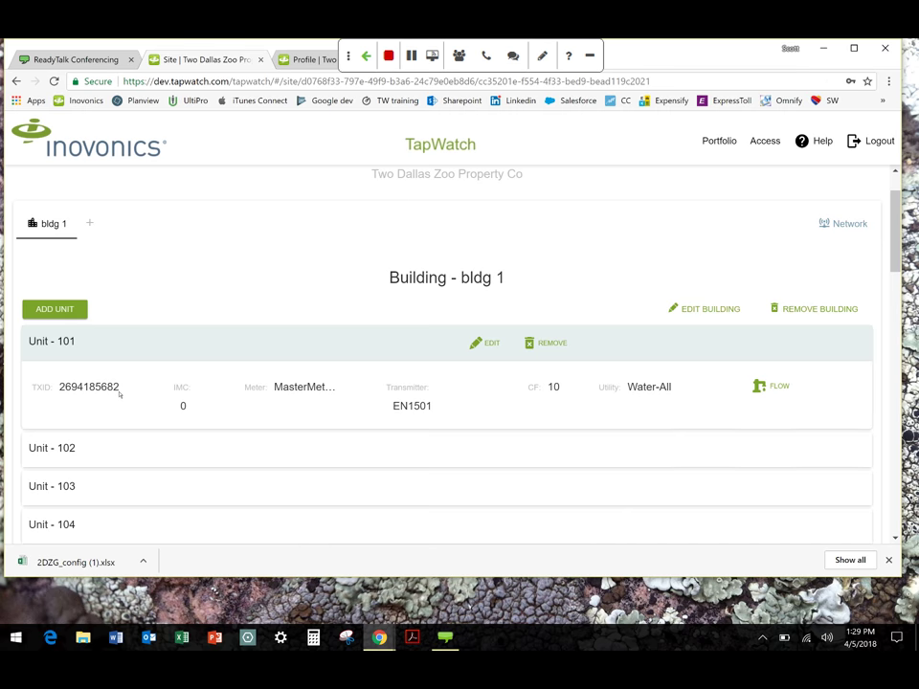
left_click(65, 344)
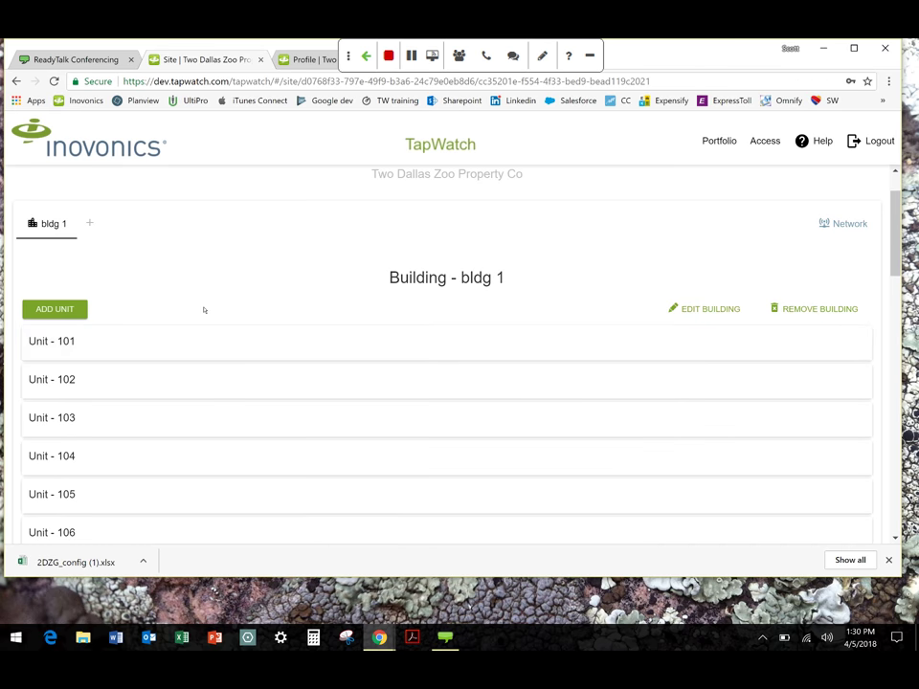
In the site's network, start a new EN5040 repeater and enter its transmitter ID
left_click(834, 226)
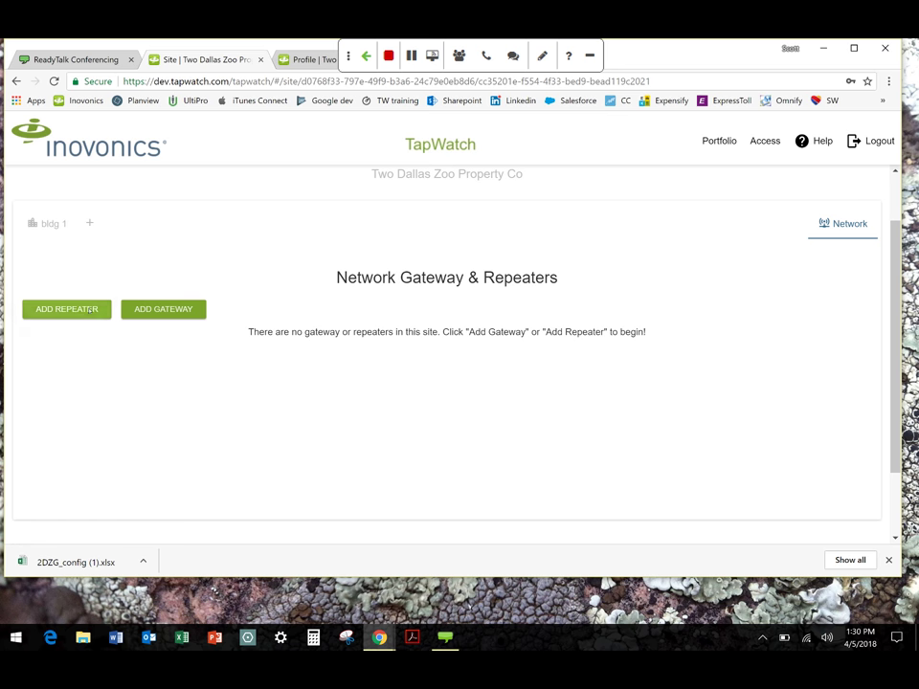
left_click(91, 309)
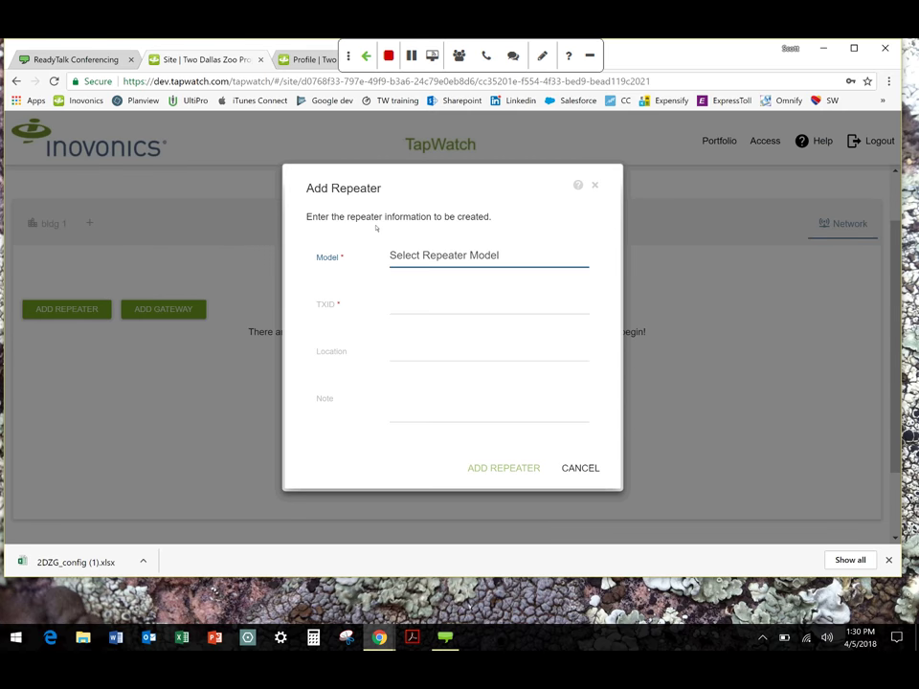
left_click(437, 257)
left_click(415, 346)
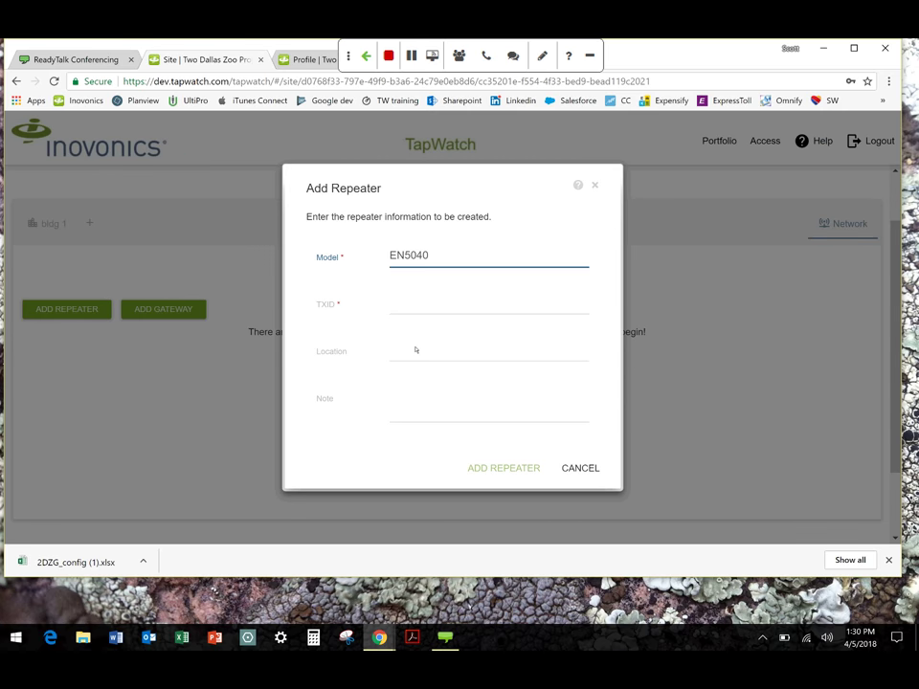
left_click(414, 307)
type("1234567890")
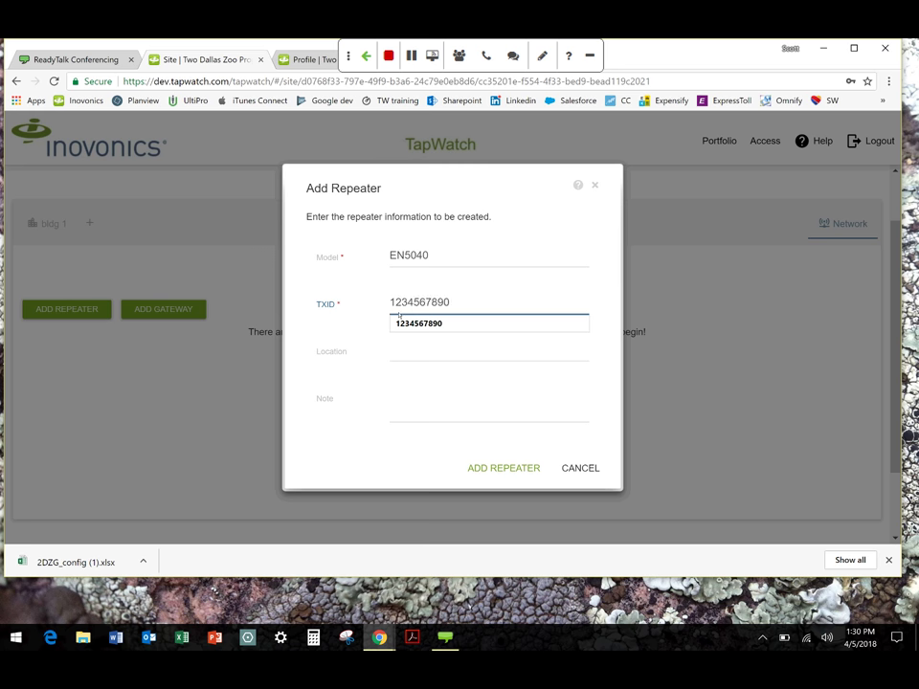
Save the repeater, then view Repeater - 26608338's details without changing anything
left_click(391, 350)
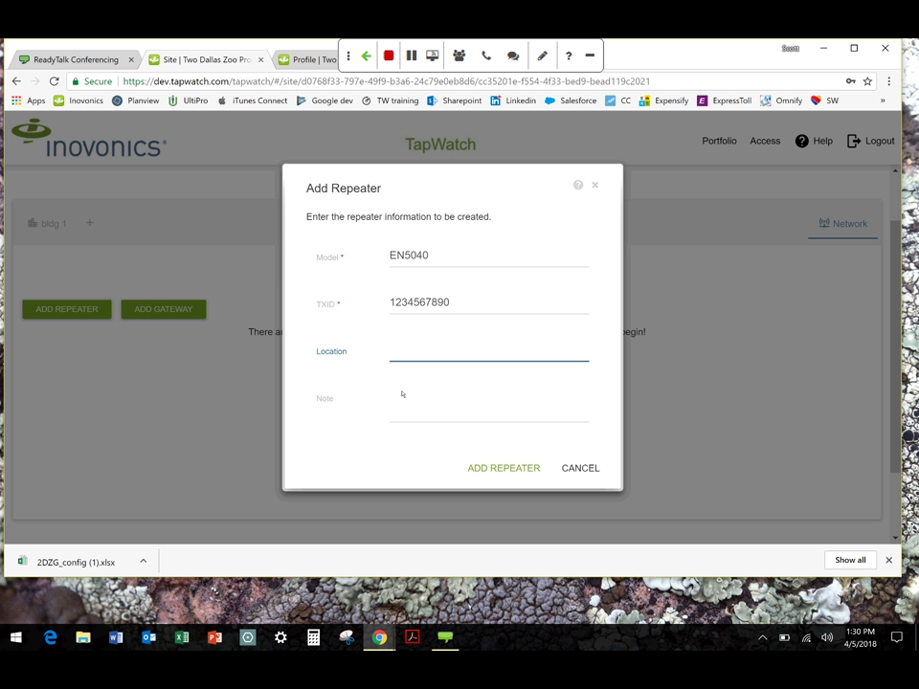
left_click(402, 393)
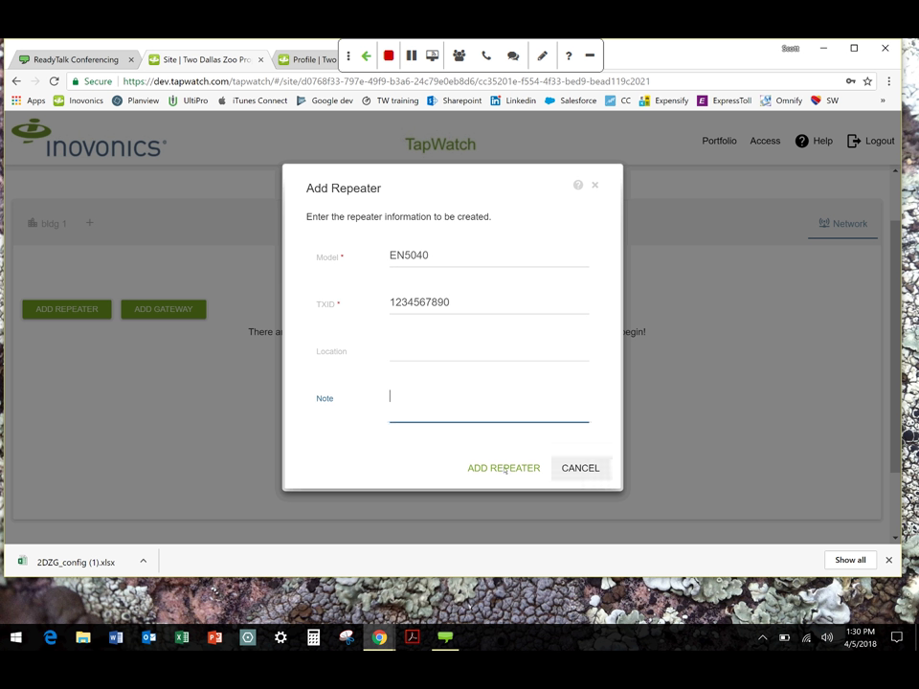
left_click(574, 468)
left_click(504, 466)
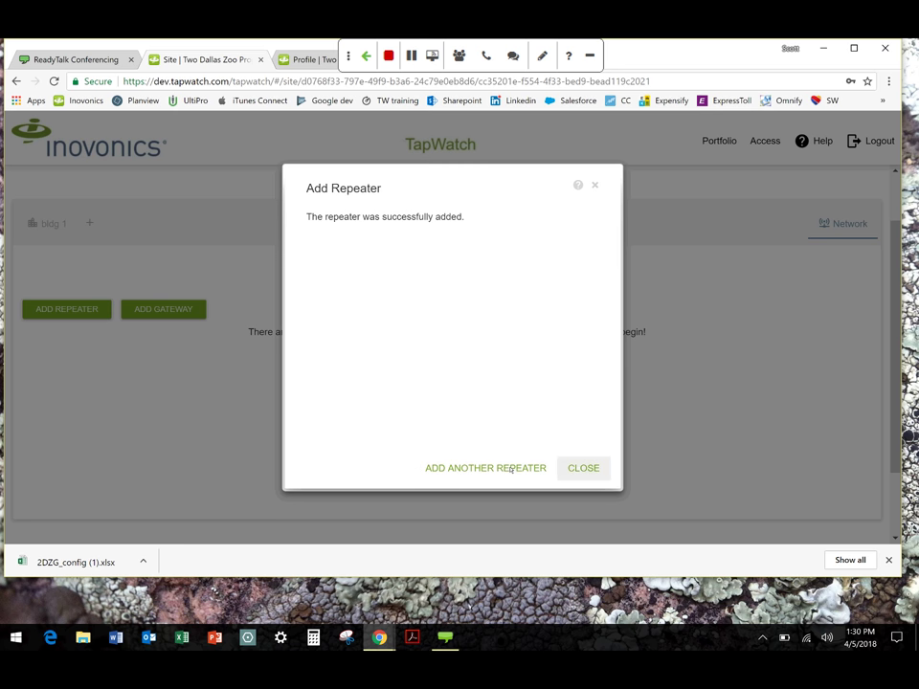
left_click(584, 468)
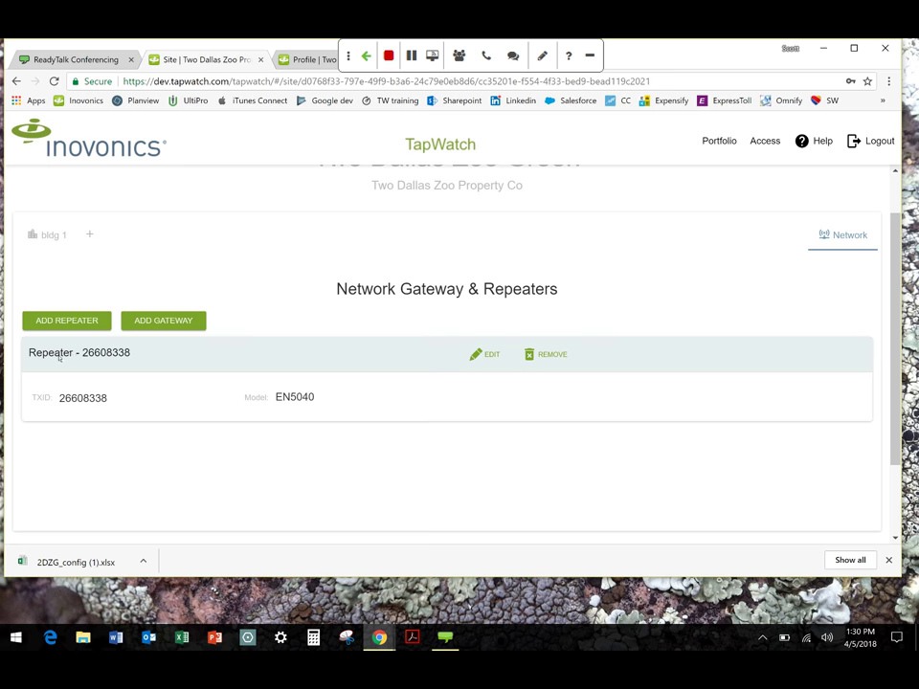
left_click(486, 354)
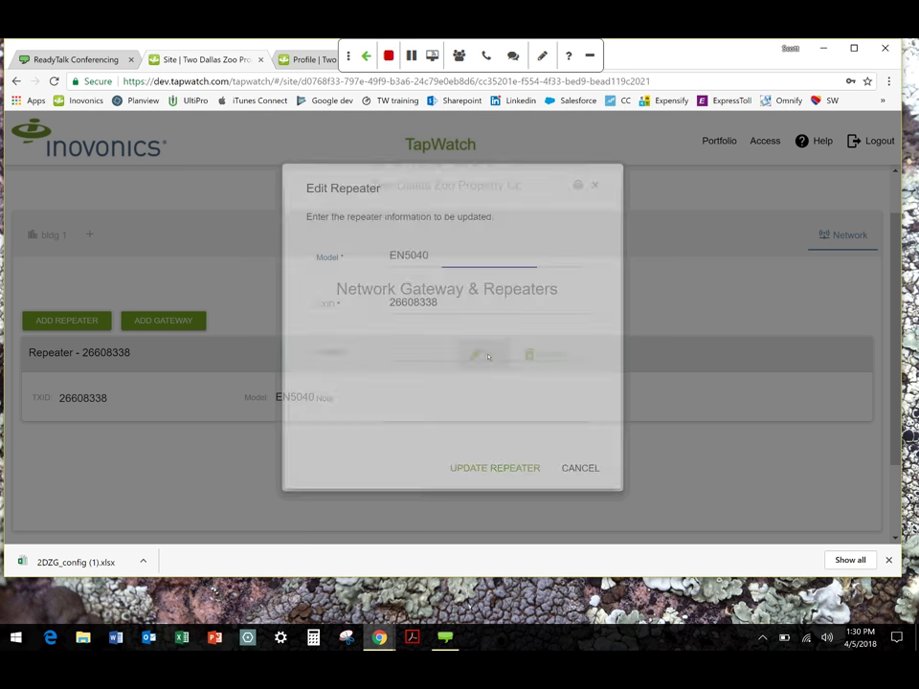
left_click(595, 185)
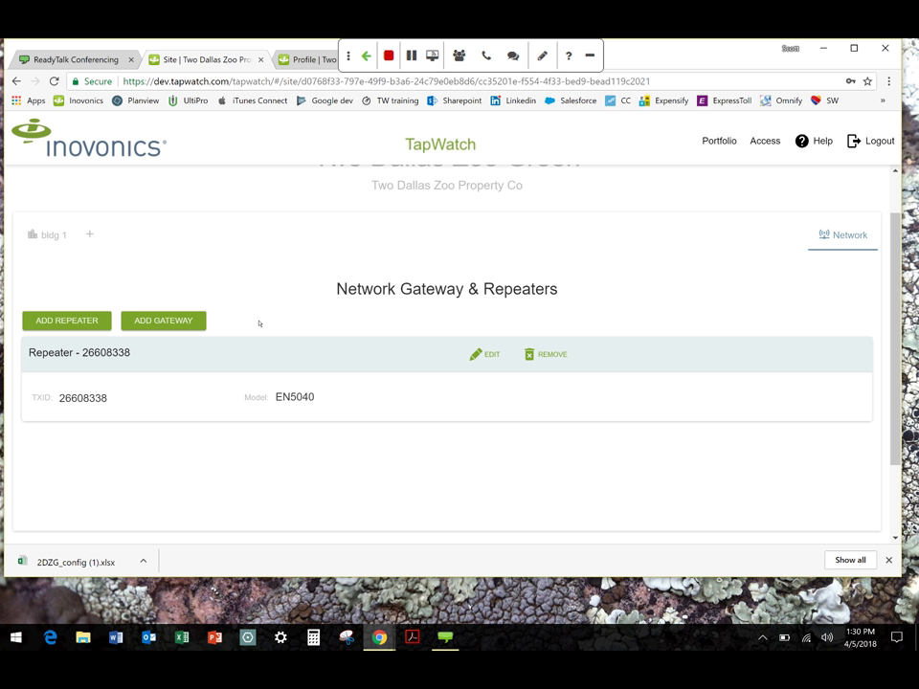
Try adding an EN7580 gateway with its authorization code, which fails with a 404 error
left_click(192, 321)
mouse_move(362, 295)
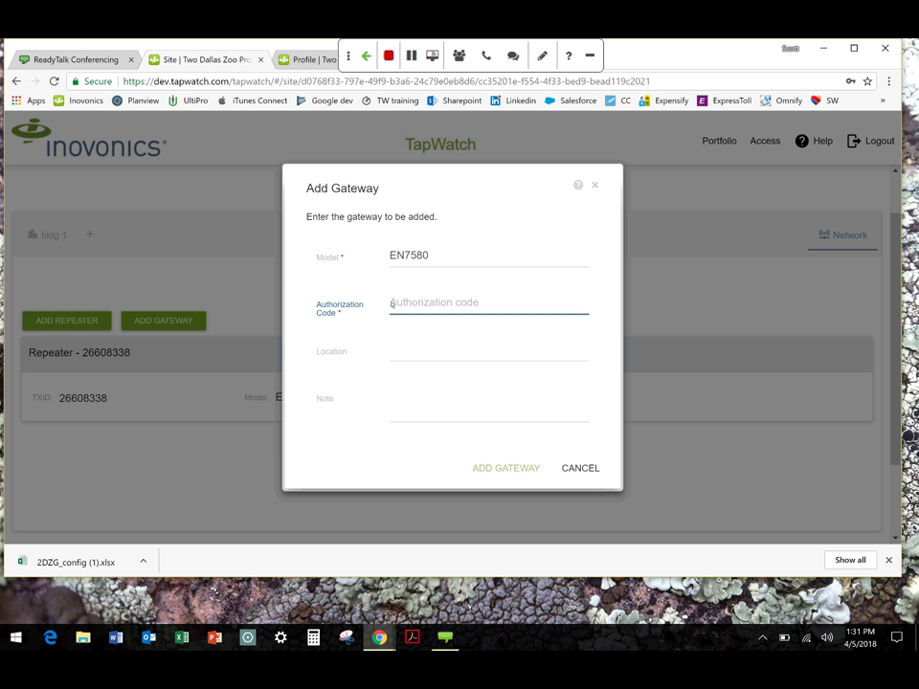
type("g")
key("BackSpace")
type("5WE")
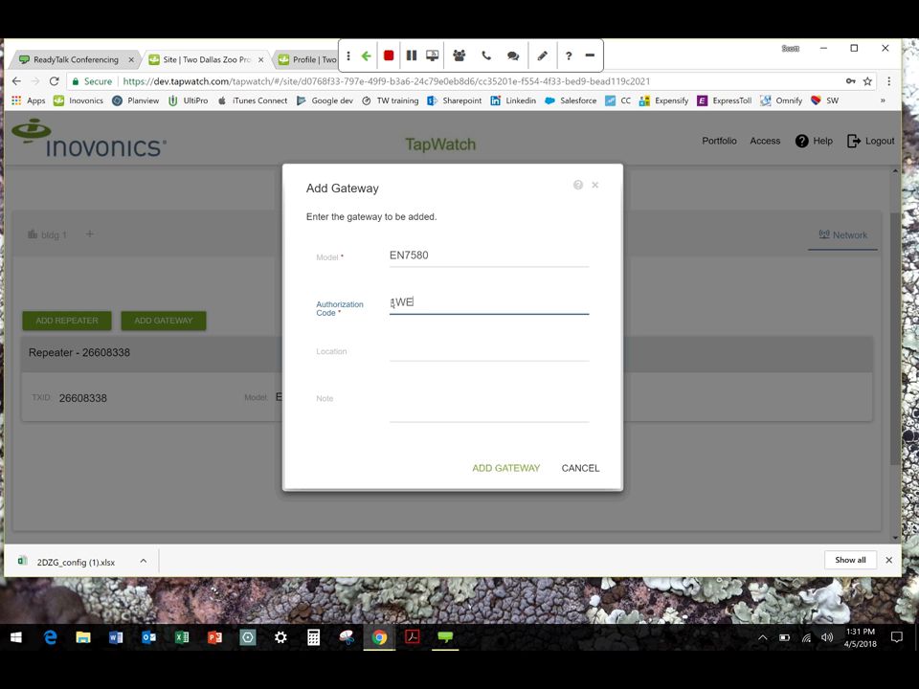
type("R45TY")
left_click(413, 342)
left_click(420, 400)
left_click(506, 470)
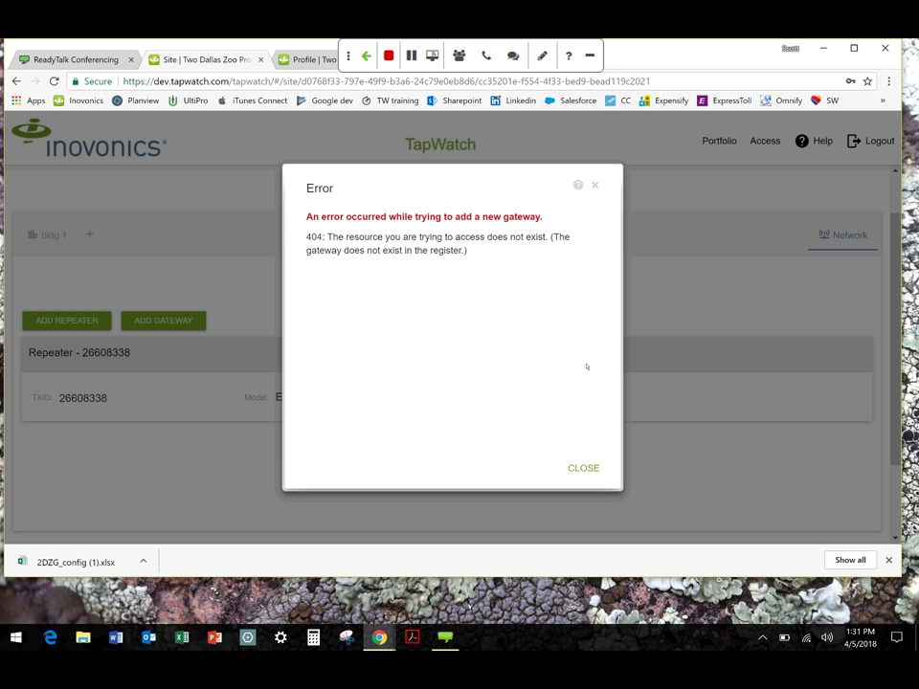
Close the gateway 404 error and scroll back to the top of the page
left_click(595, 470)
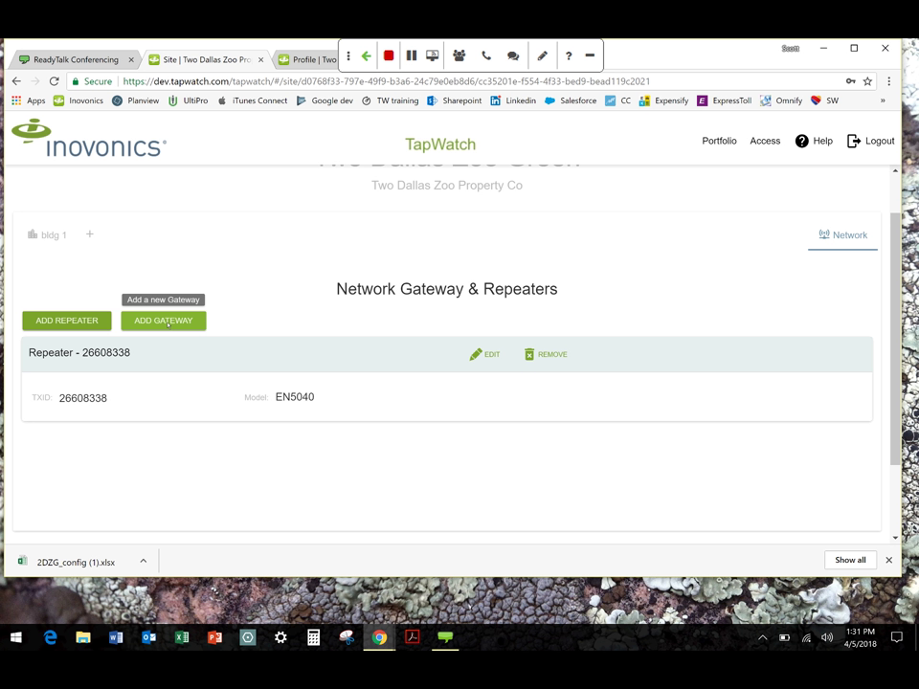
scroll(814, 247, "up", 2)
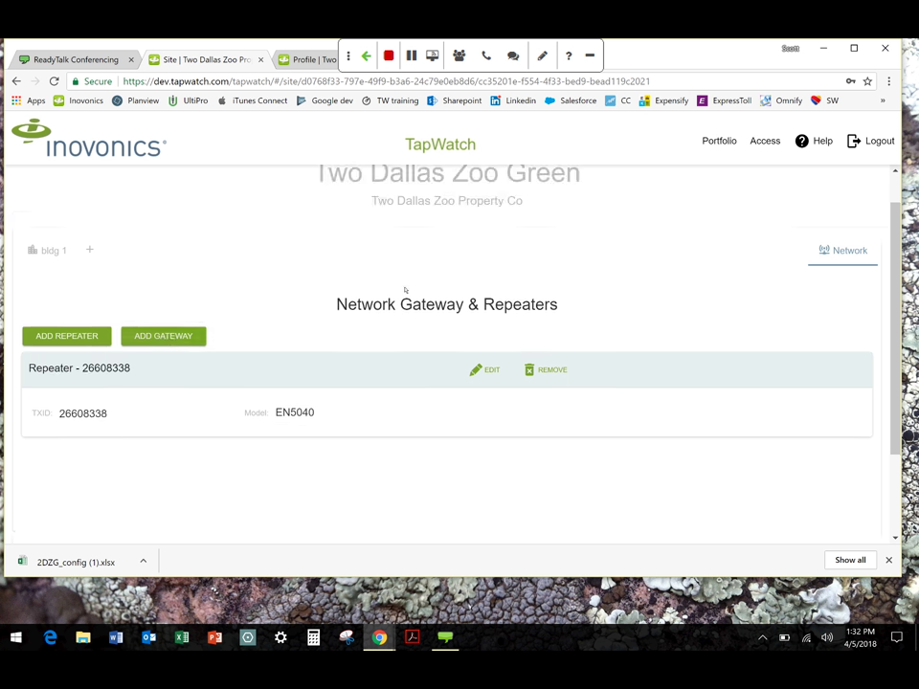
Return to the portfolio and open the all-sites Reads download, then cancel without choosing a file type
left_click(716, 140)
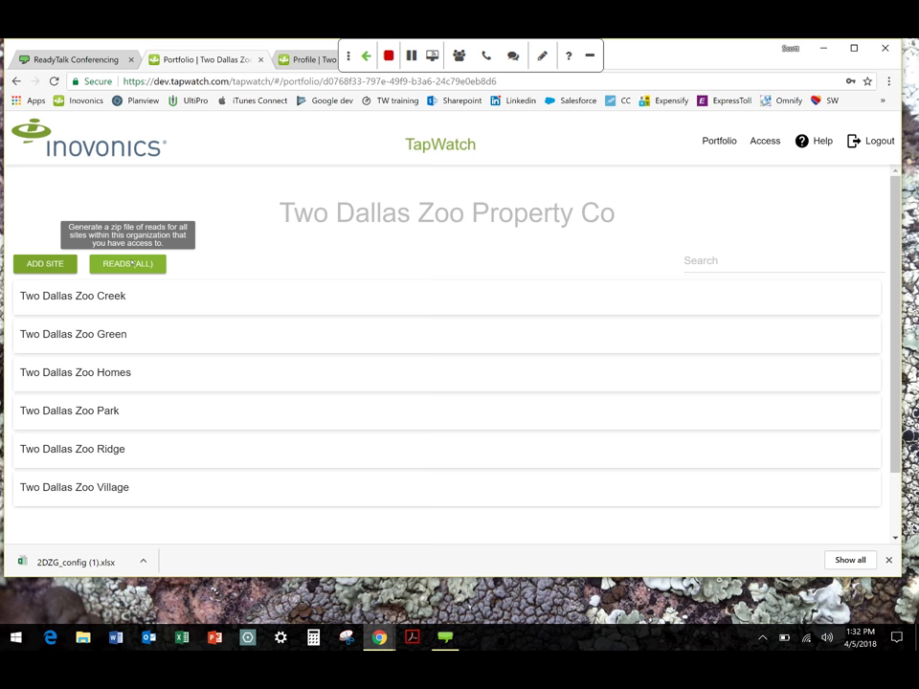
left_click(132, 263)
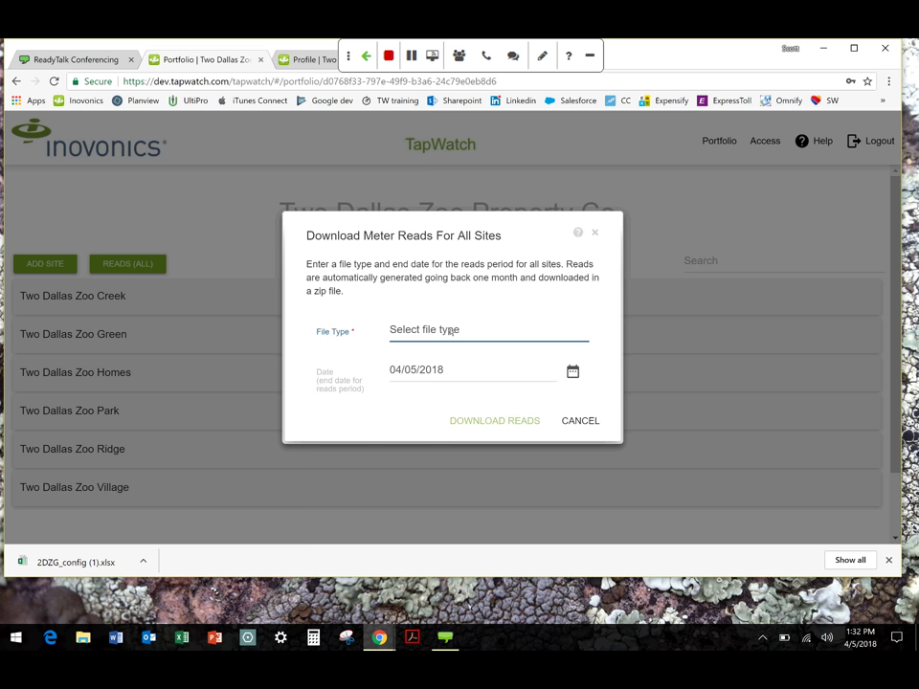
left_click(450, 330)
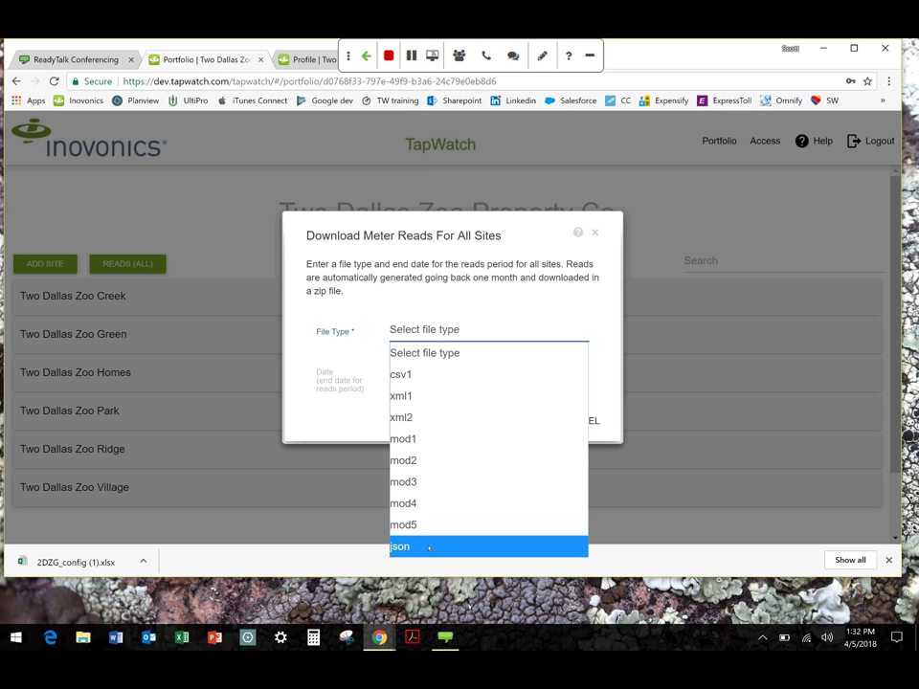
left_click(349, 426)
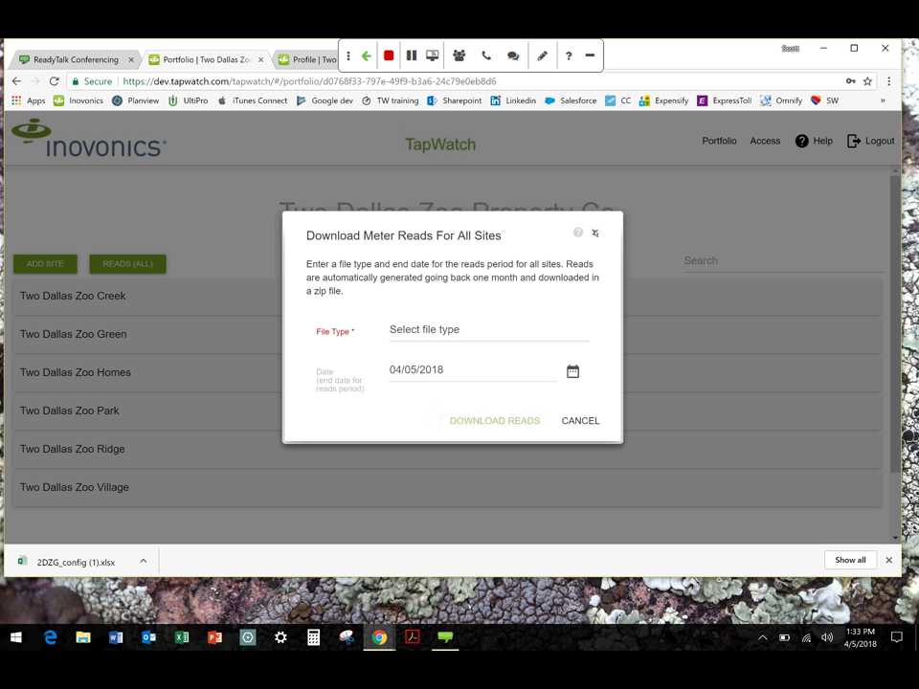
left_click(594, 232)
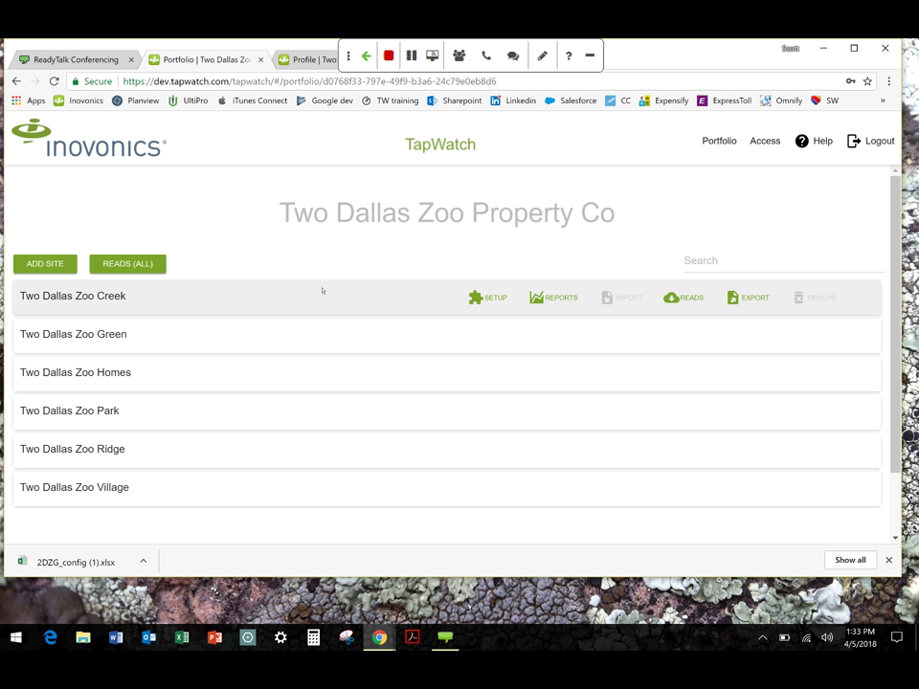
Download Two Dallas Zoo Creek's reads as csv1 and open 2DZC_04-05-2018.csv
left_click(683, 298)
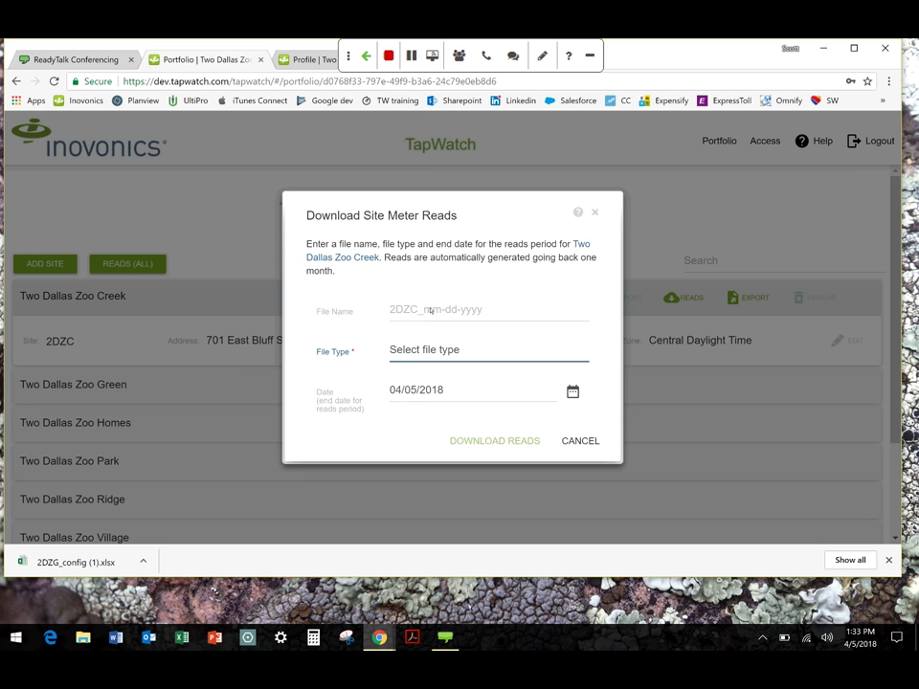
left_click(455, 352)
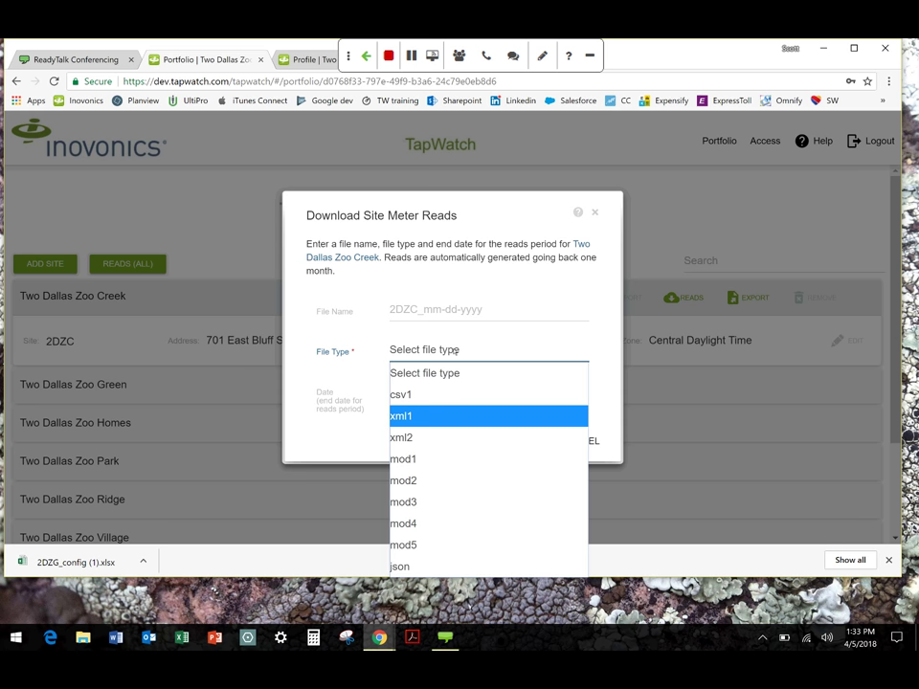
left_click(430, 396)
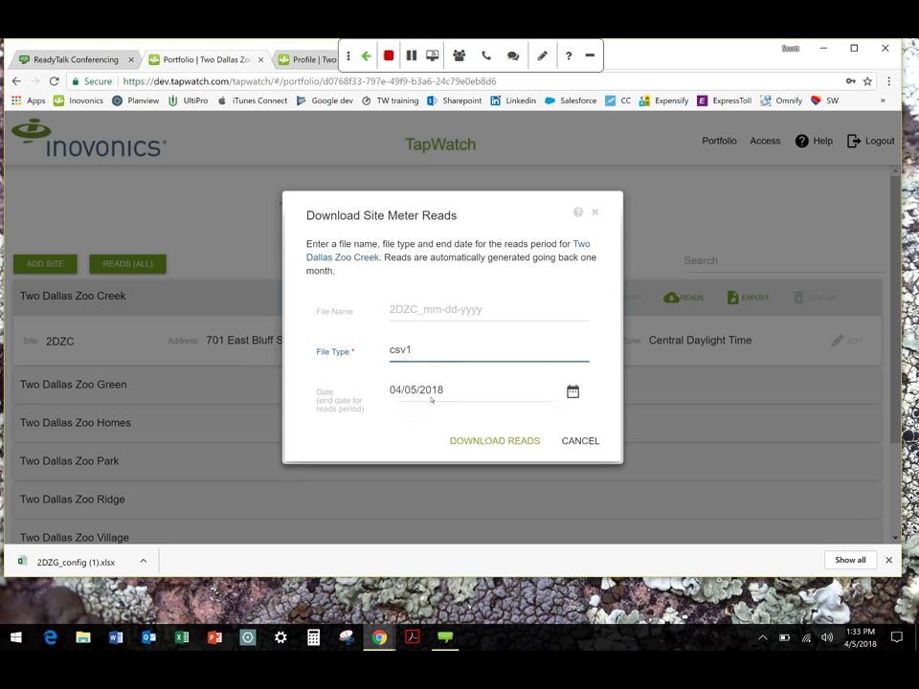
left_click(509, 441)
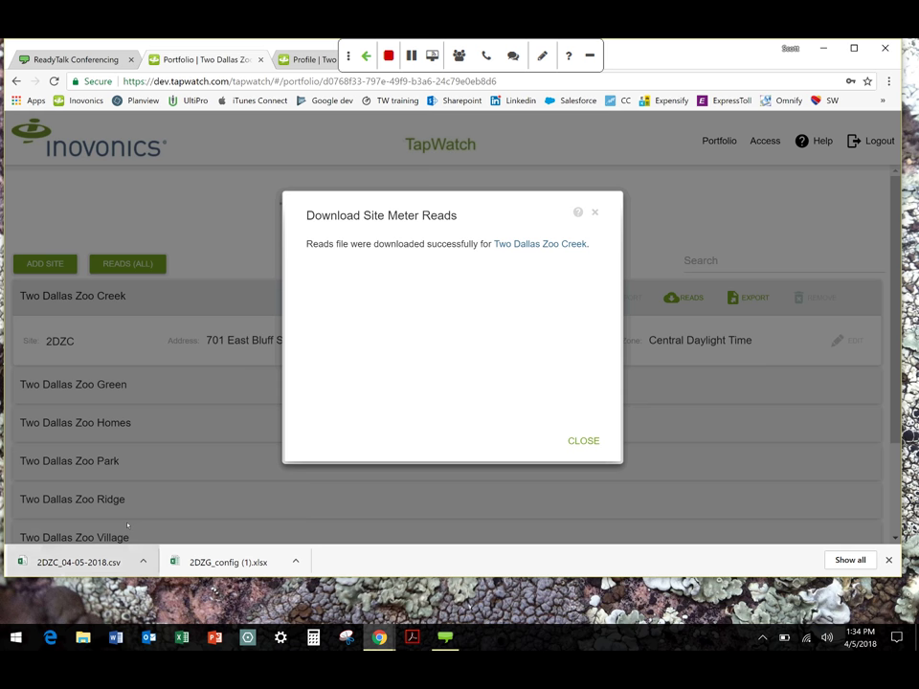
left_click(84, 561)
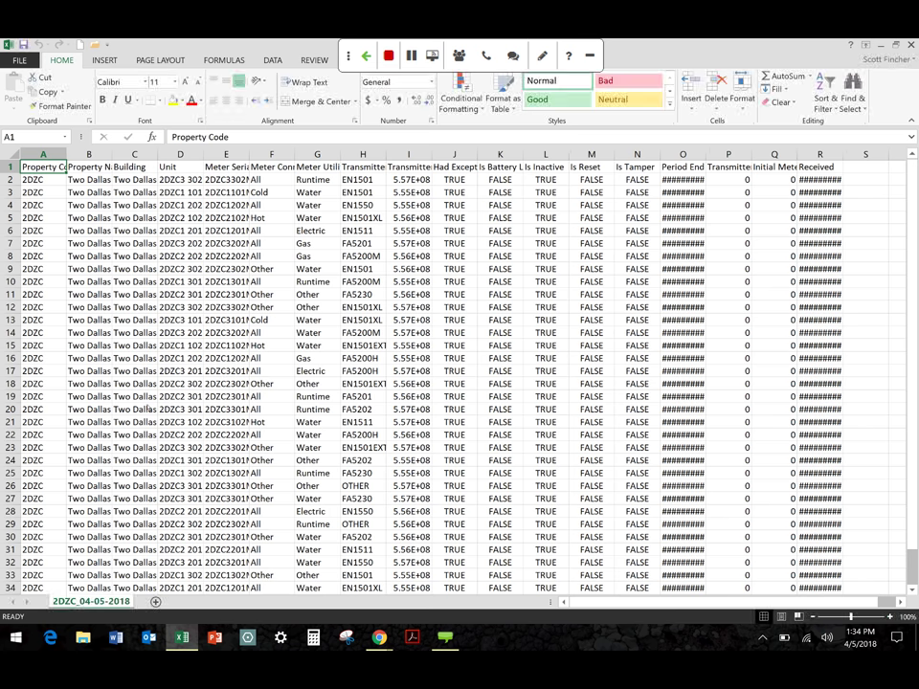
Autofit column I so the full transmitter serial numbers show
left_click(409, 155)
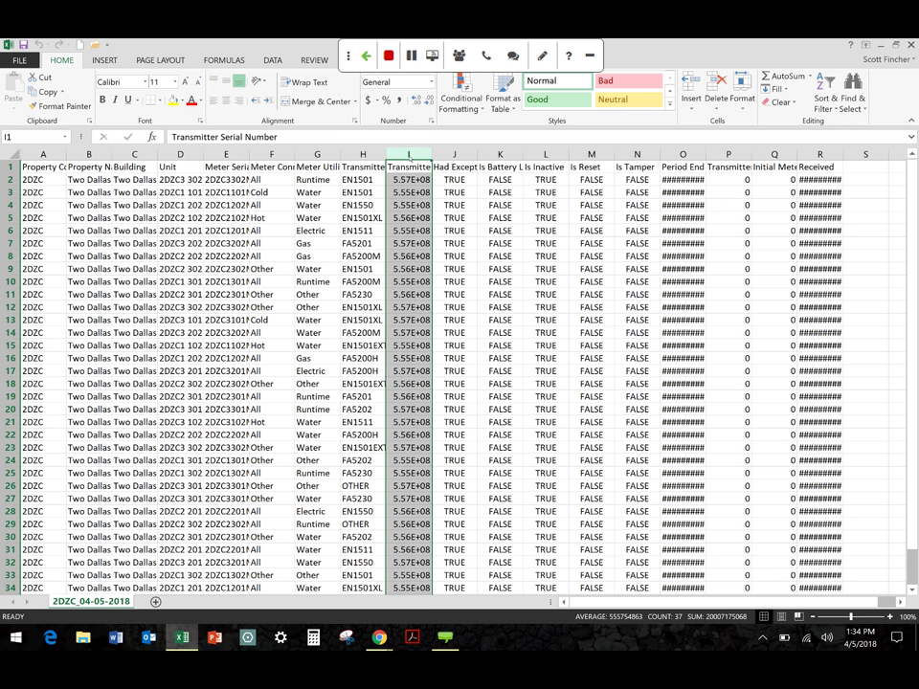
double_click(434, 155)
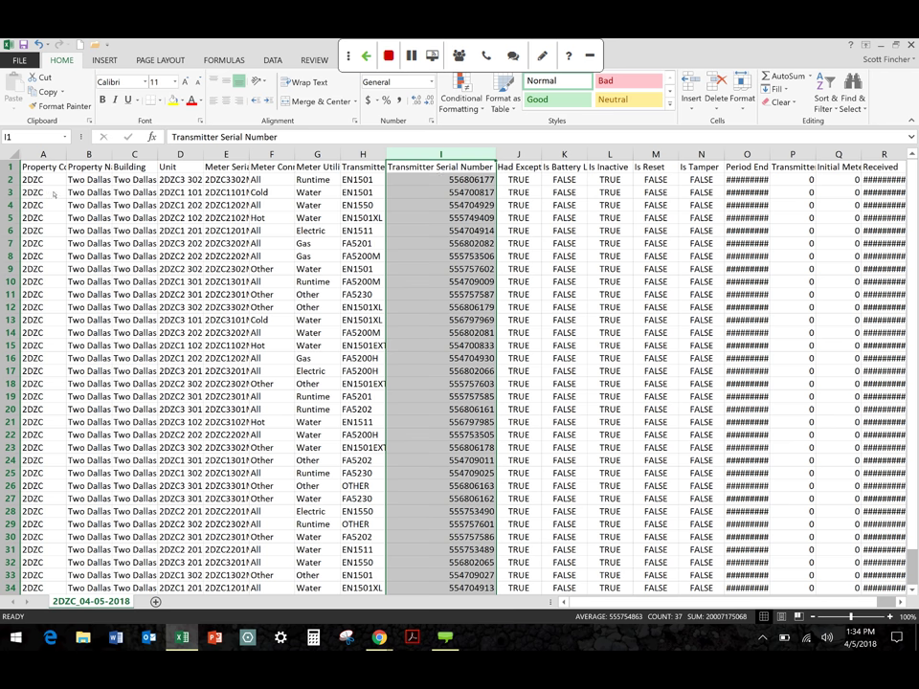
key("ctrl+Home")
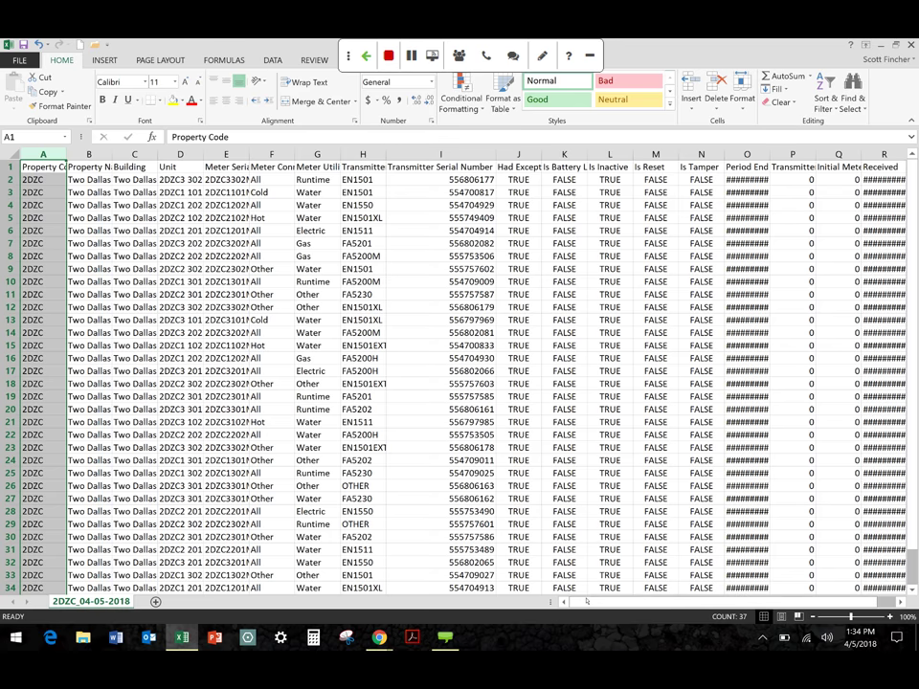
Autofit the Period End and Received columns to show their dates, then minimize Excel
scroll(586, 601, "right", 1)
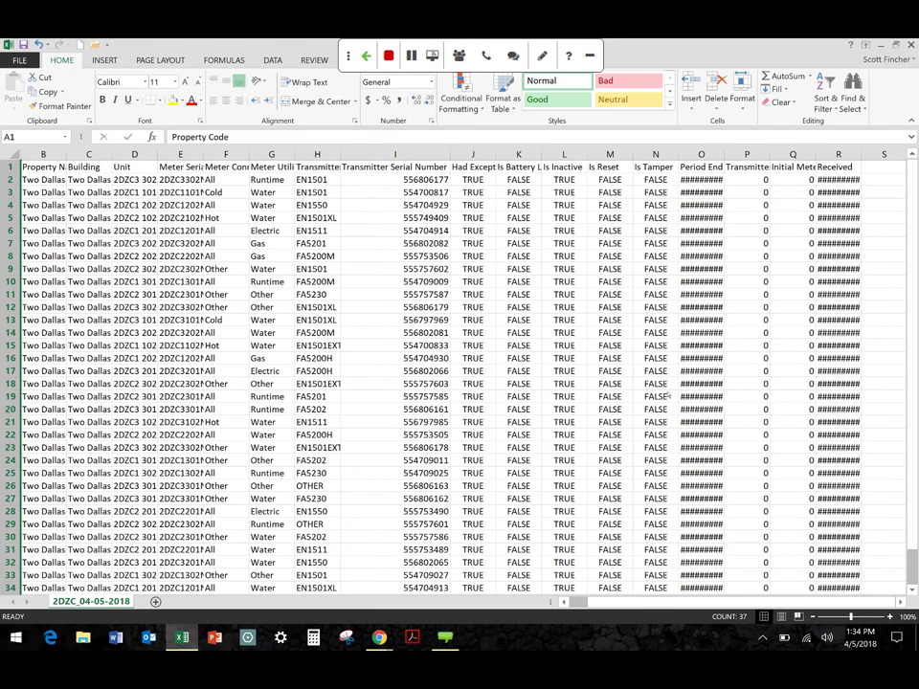
left_click(720, 155)
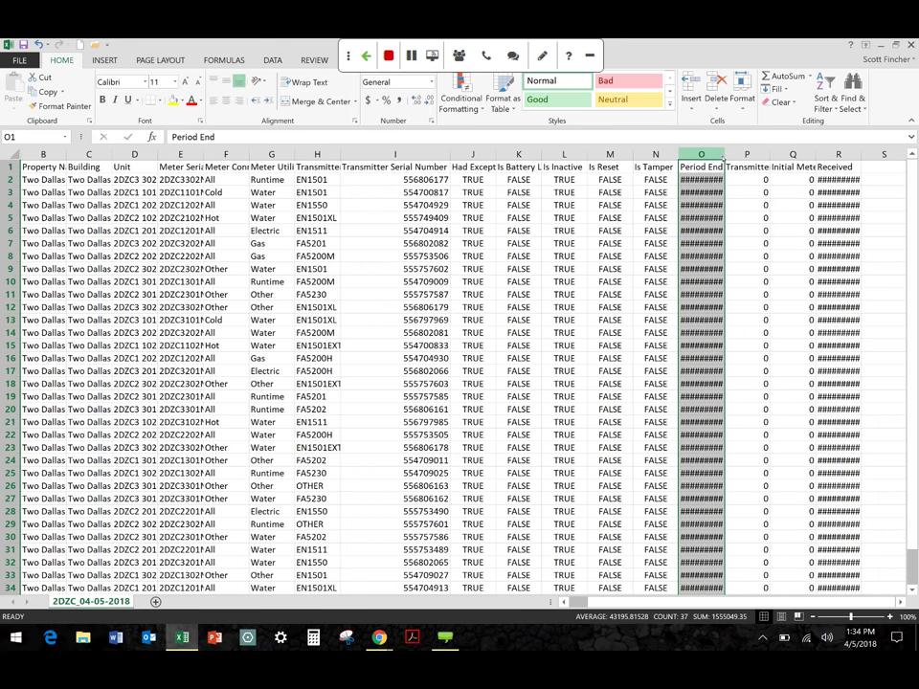
double_click(724, 156)
left_click(866, 155)
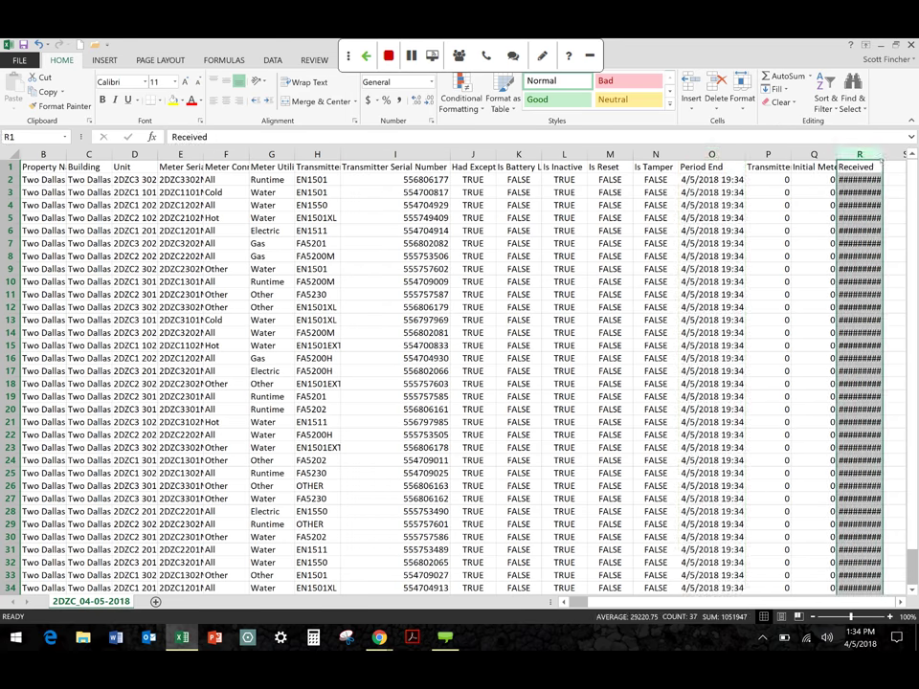
double_click(882, 158)
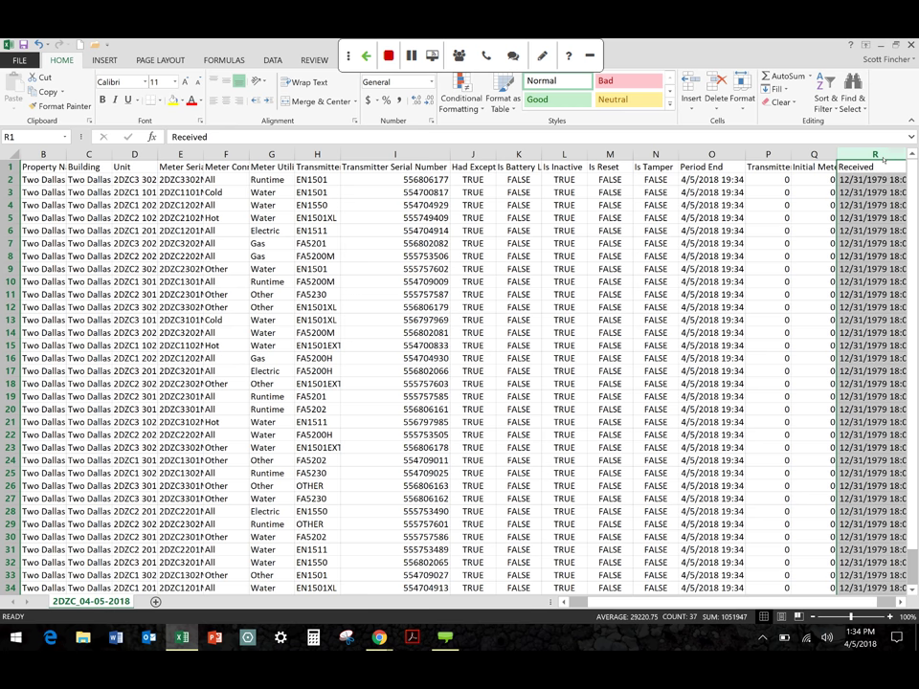
key("super+Down")
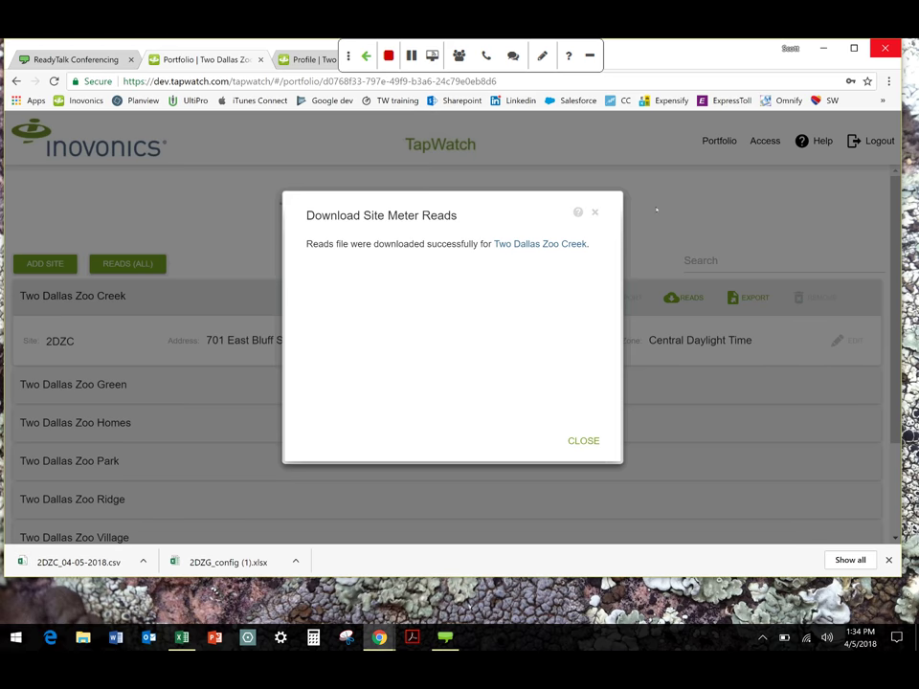
Close the Download Site Meter Reads confirmation for Two Dallas Zoo Creek
left_click(576, 440)
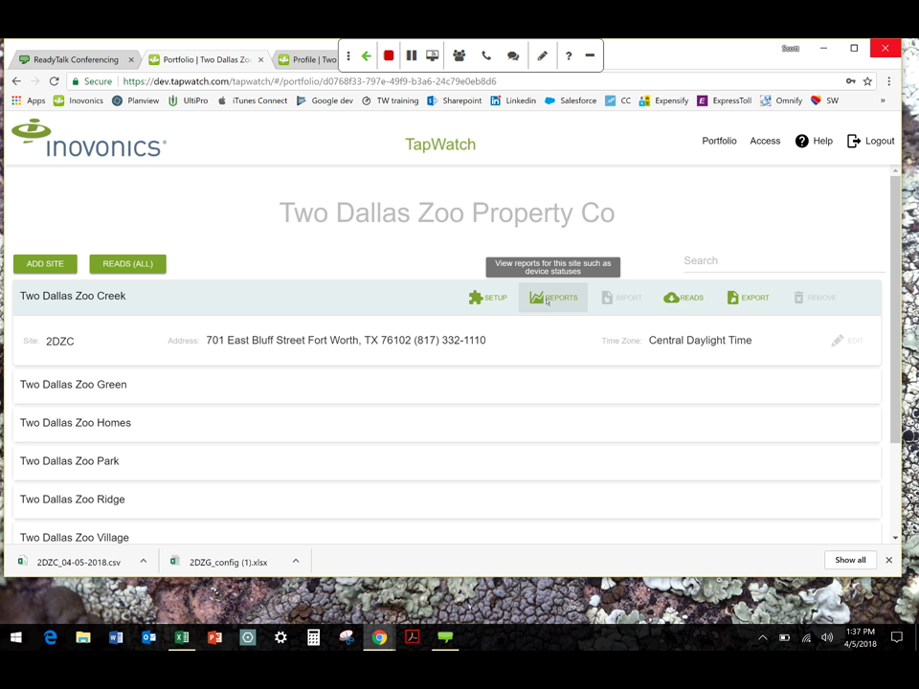
Open Two Dallas Zoo Creek's Device Status report and review its table, showing 0% heard in 24 hours
left_click(547, 299)
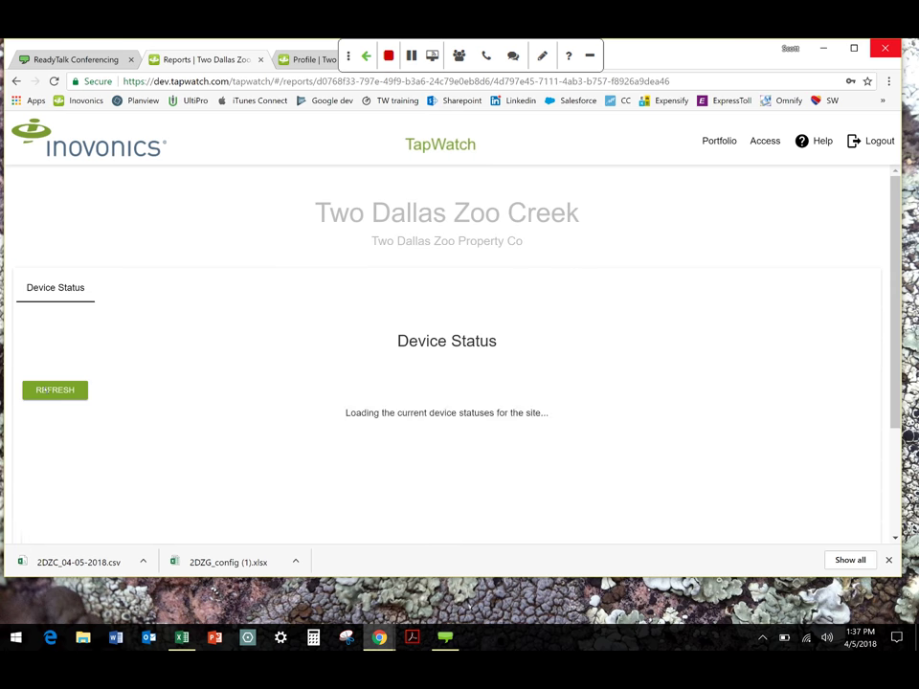
scroll(161, 409, "down", 1)
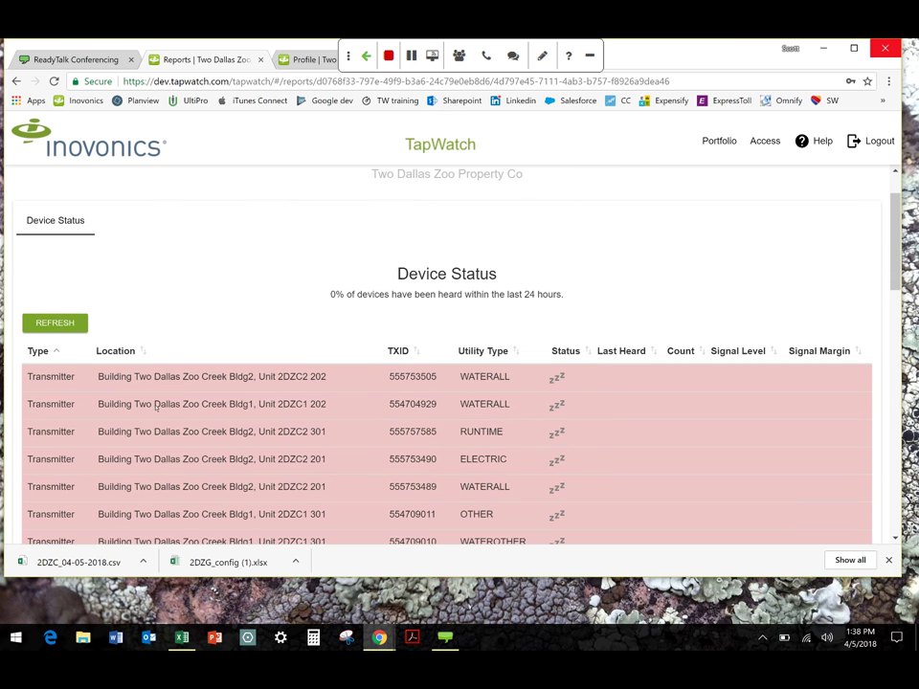
scroll(156, 406, "down", 1)
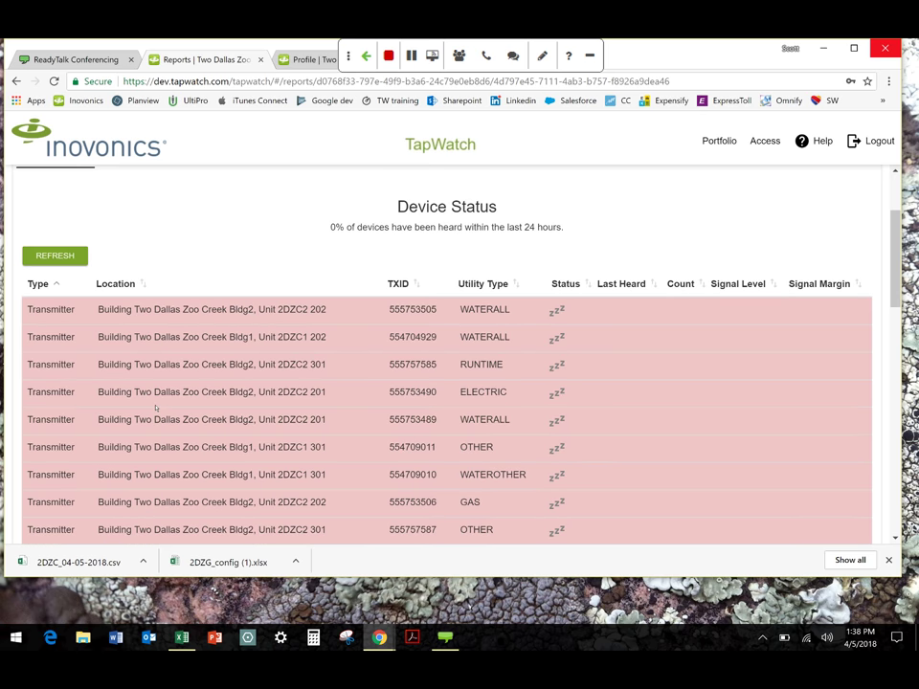
scroll(142, 391, "down", 1)
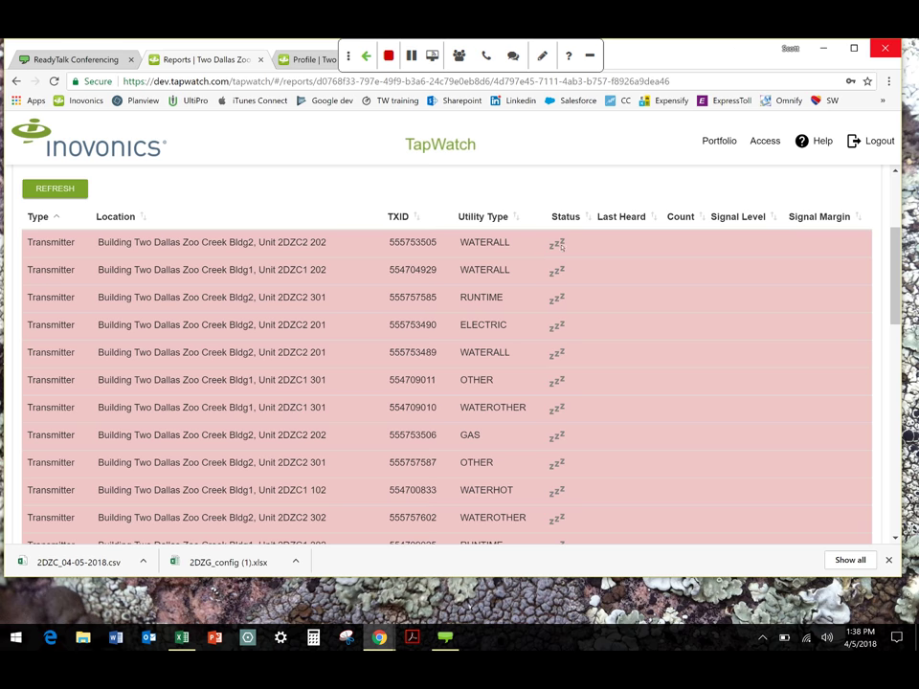
scroll(527, 353, "down", 3)
scroll(528, 353, "up", 5)
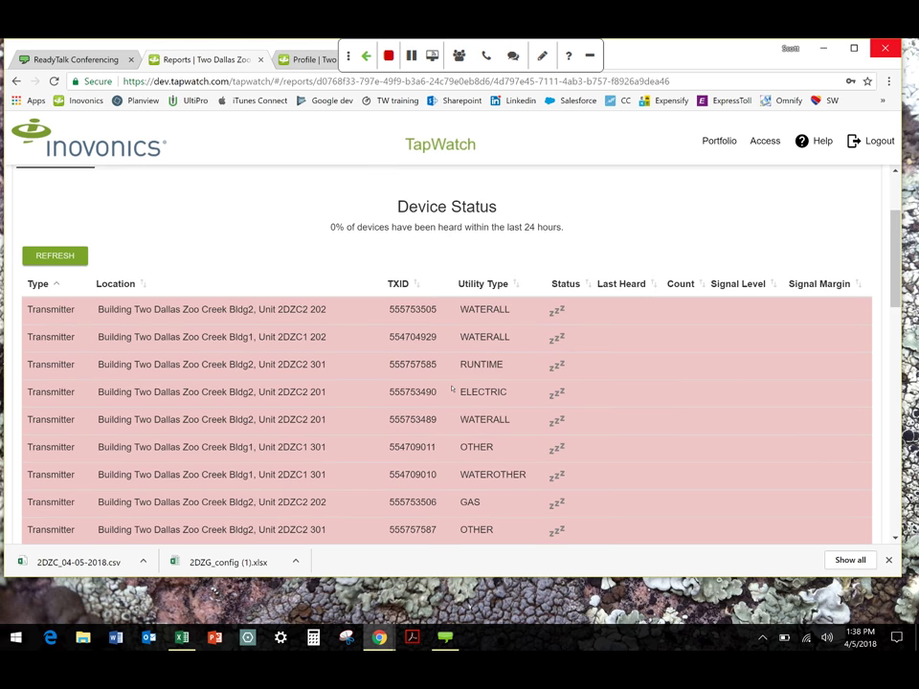
scroll(377, 404, "down", 3)
scroll(382, 402, "down", 1)
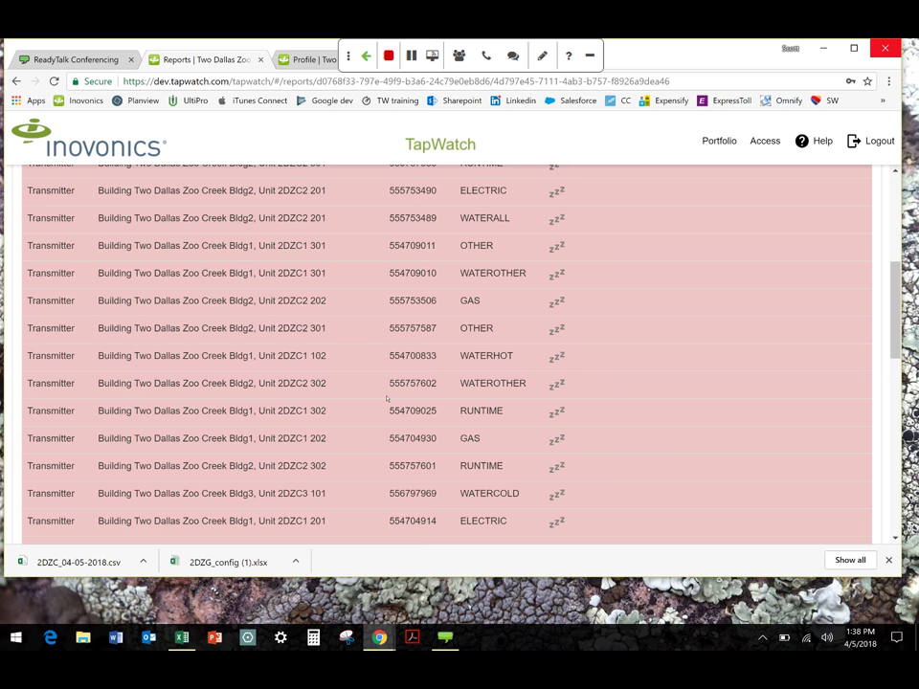
scroll(387, 398, "up", 5)
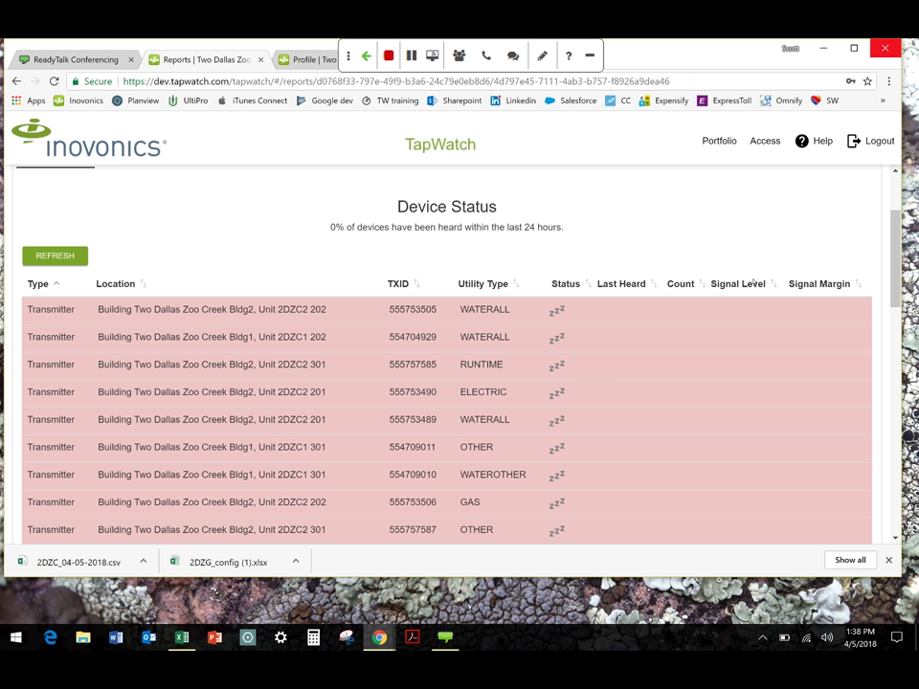
scroll(483, 342, "down", 5)
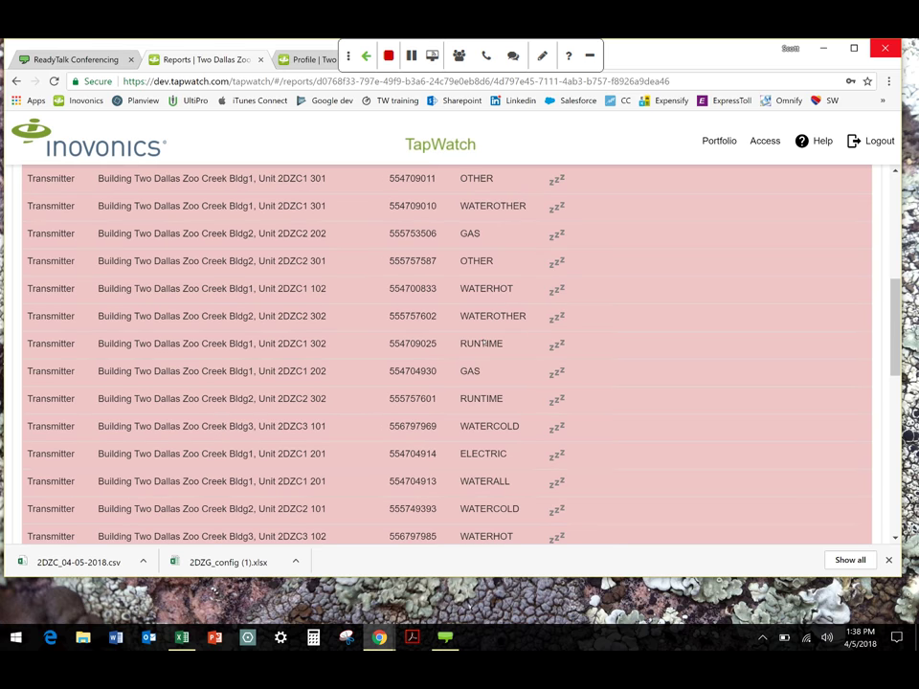
scroll(483, 342, "down", 5)
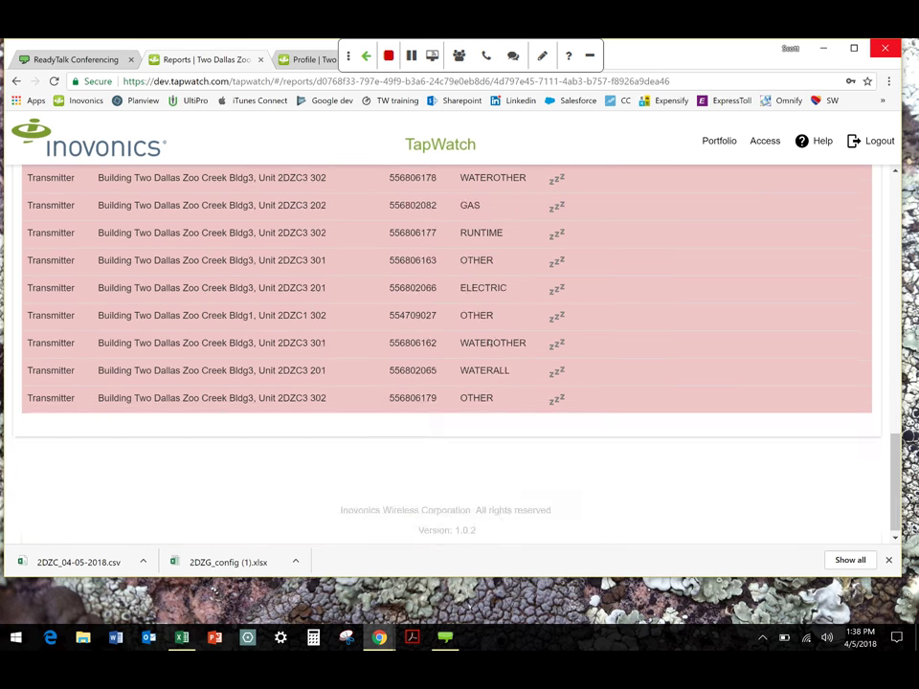
scroll(488, 342, "up", 2)
scroll(488, 343, "up", 5)
scroll(488, 341, "up", 2)
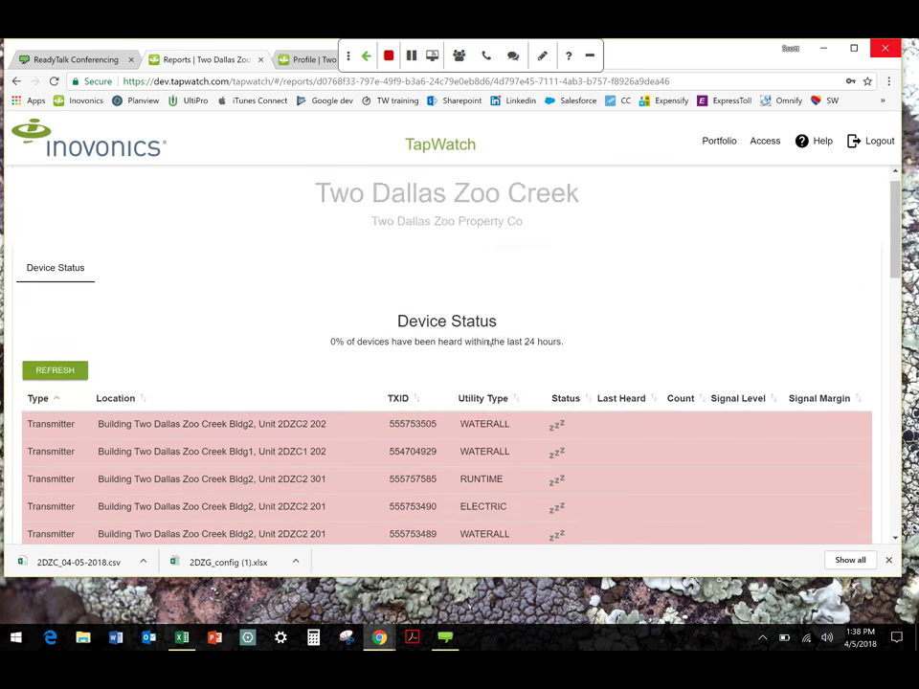
scroll(488, 350, "down", 1)
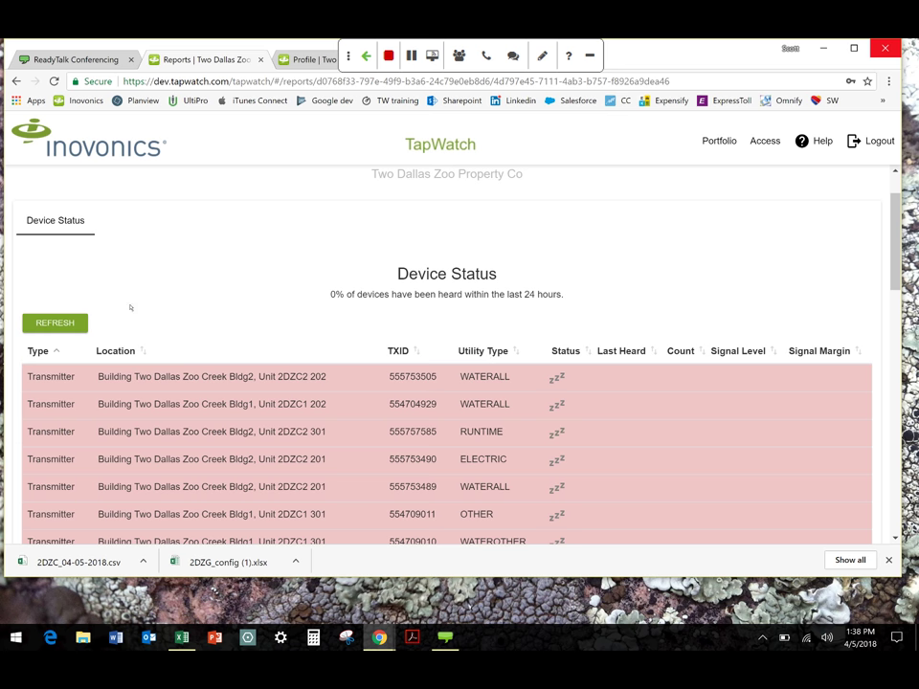
Return to the Two Dallas Zoo Property Co portfolio listing its six sites, Creek to Village
left_click(733, 143)
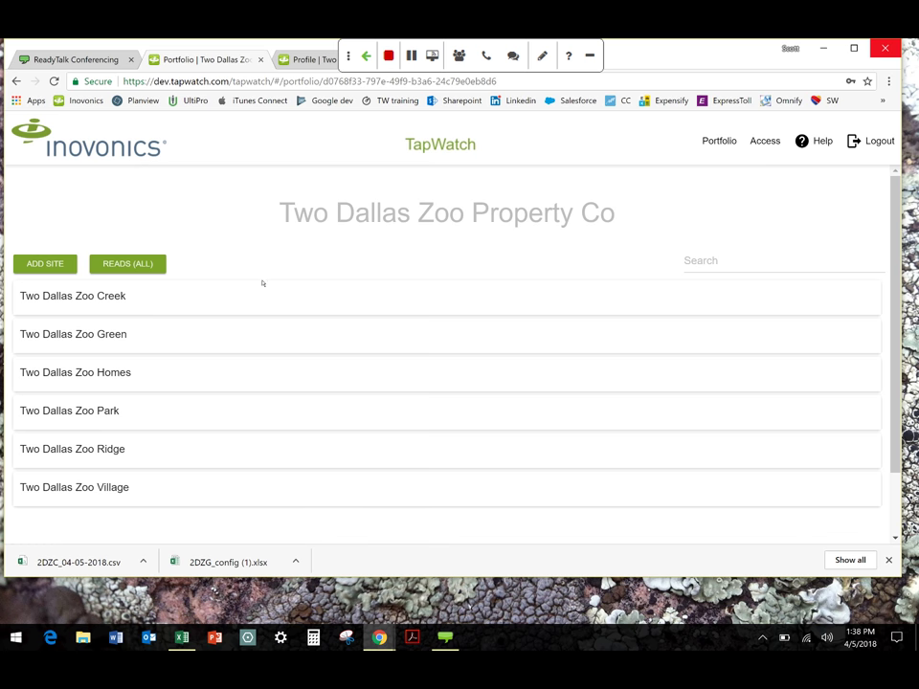
mouse_move(263, 283)
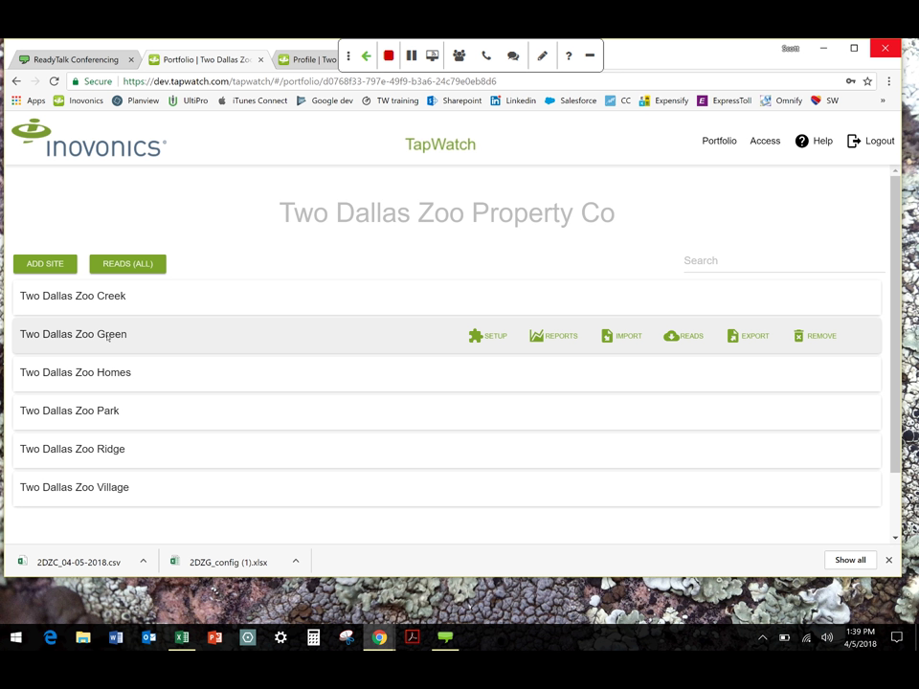
left_click(555, 336)
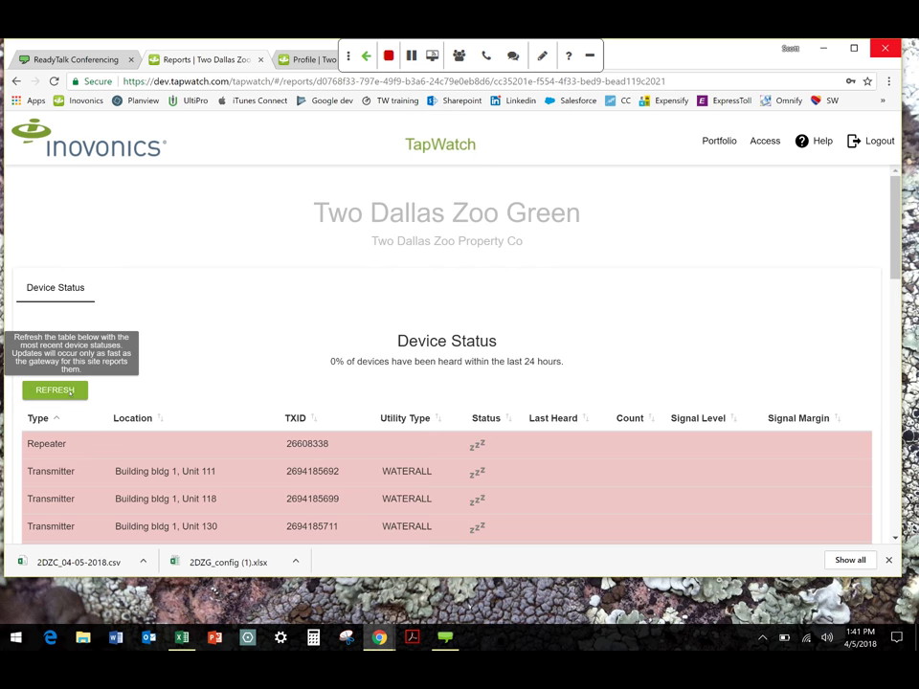
left_click(713, 140)
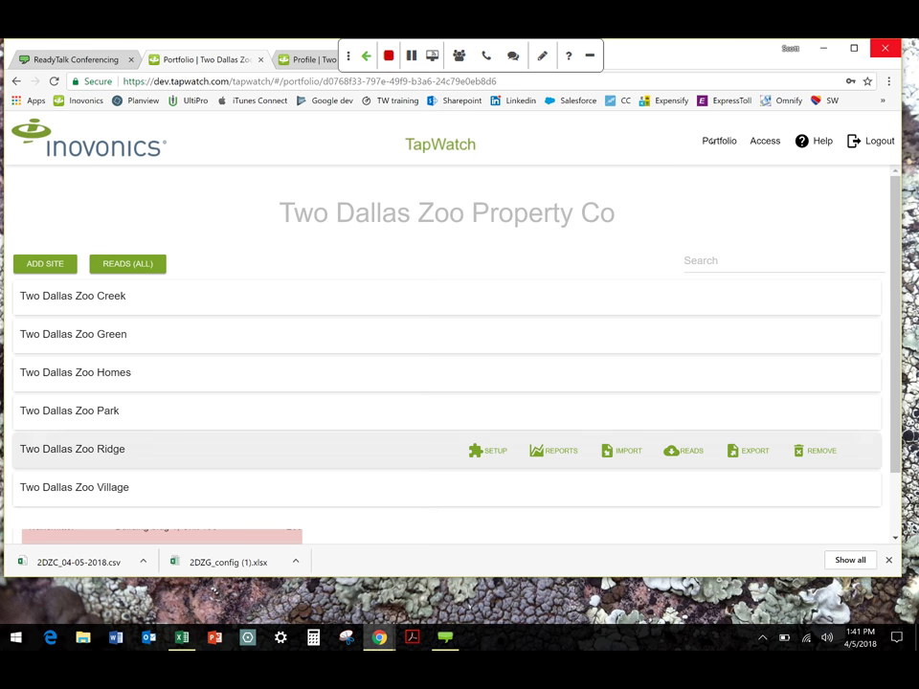
left_click(115, 412)
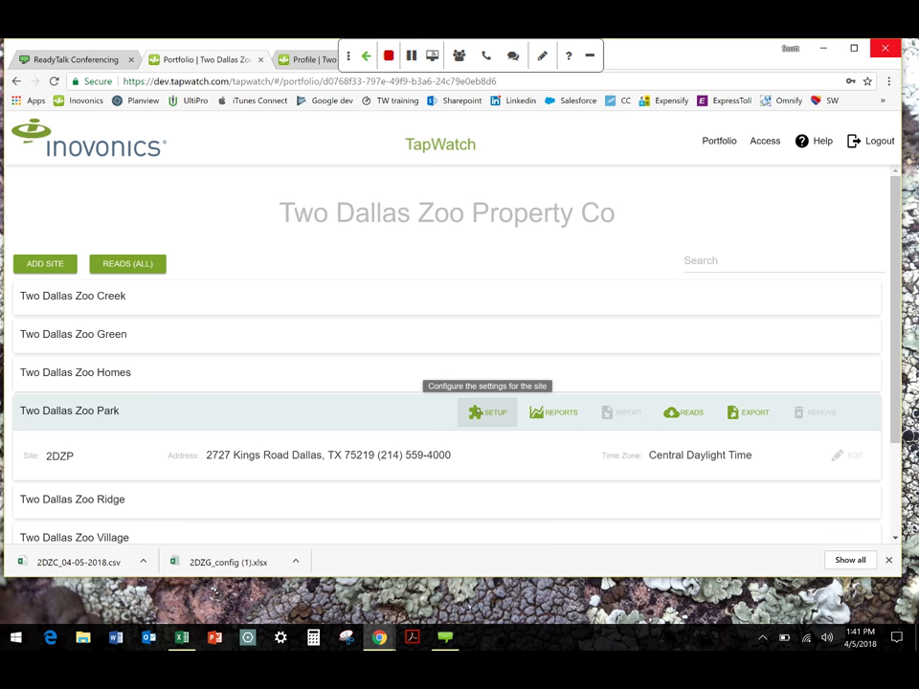
Open Park's setup and unit 2DZP1 201, then show gateway 2DZP-GW (model RDL8500) on the Network page
left_click(488, 411)
left_click(100, 471)
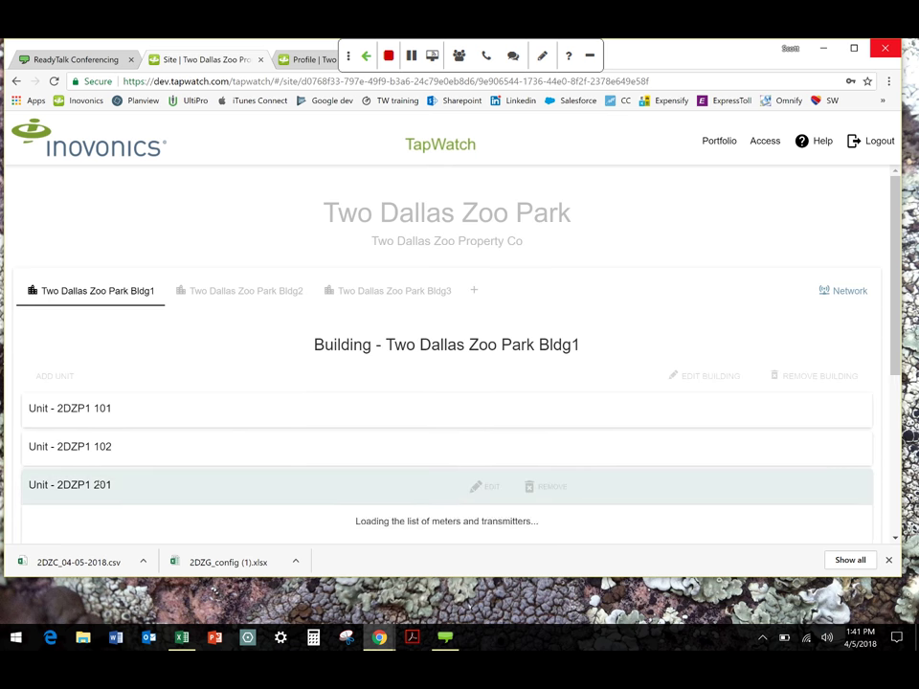
scroll(194, 493, "down", 1)
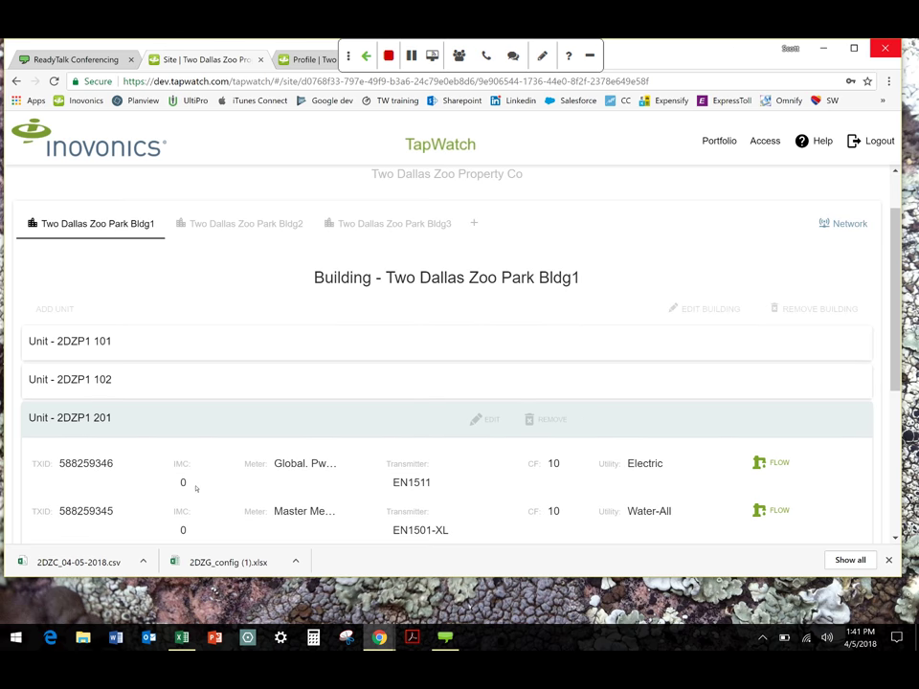
scroll(194, 486, "down", 1)
scroll(191, 476, "up", 1)
left_click(844, 223)
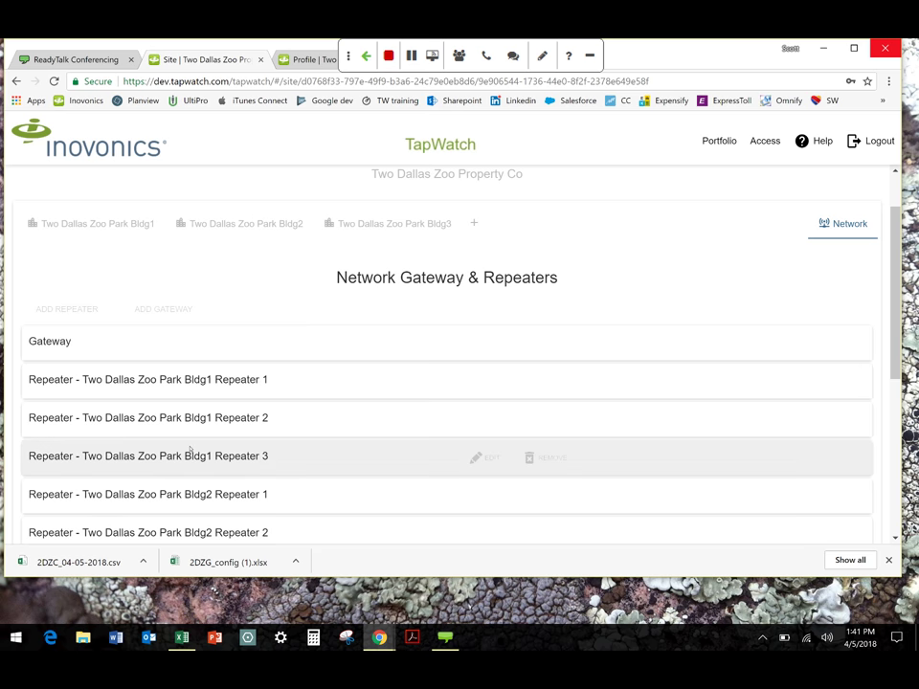
left_click(47, 346)
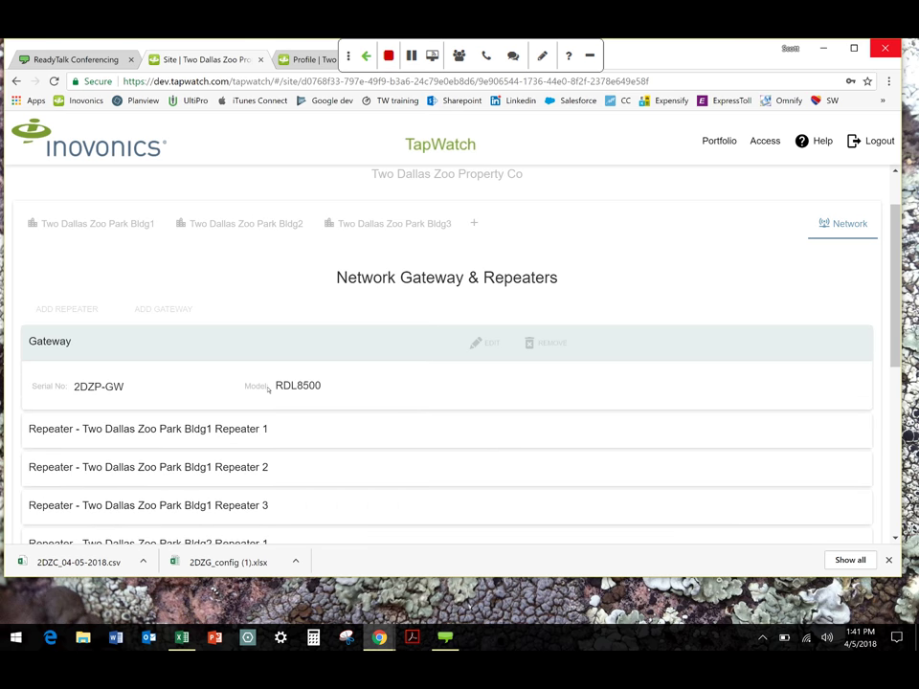